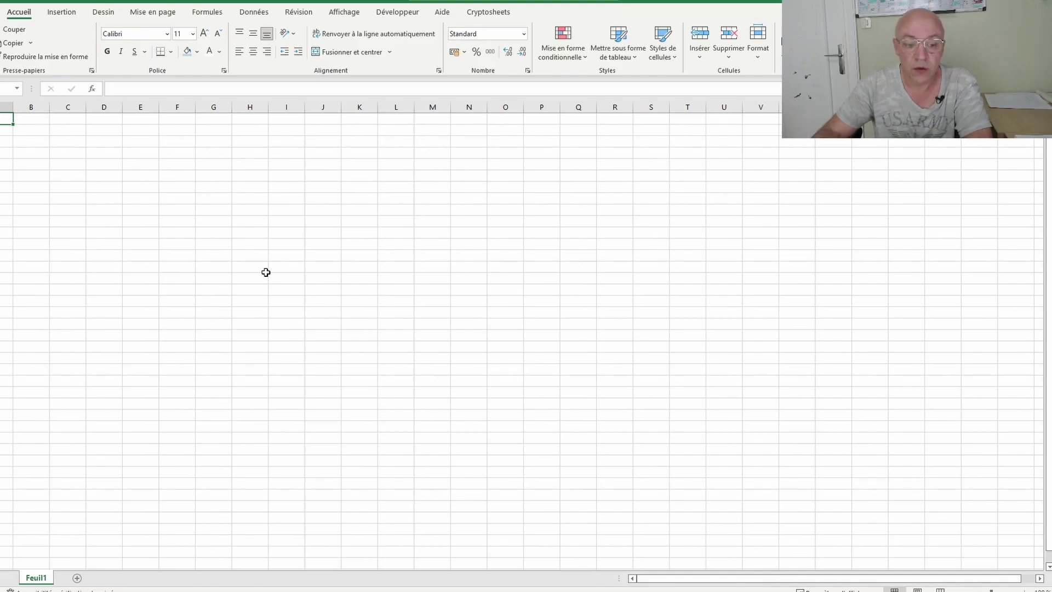
left_click(111, 164)
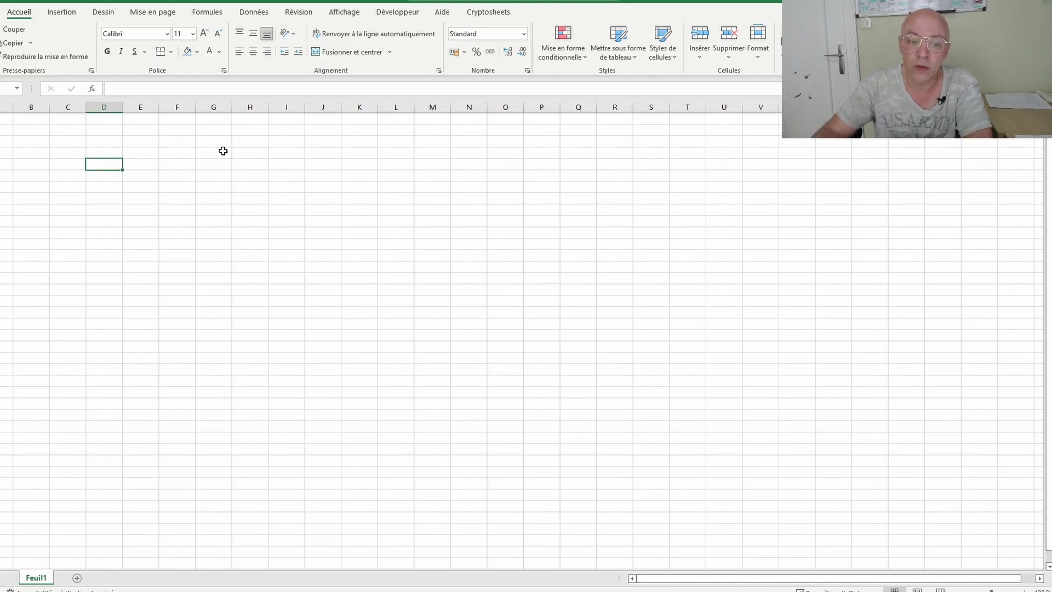
left_click(255, 229)
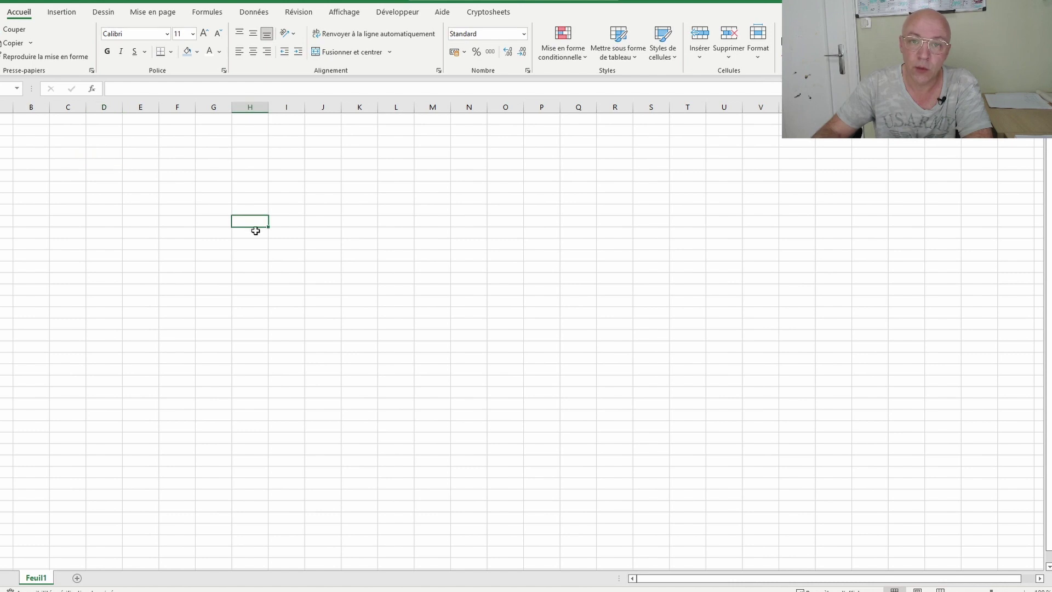
left_click(140, 176)
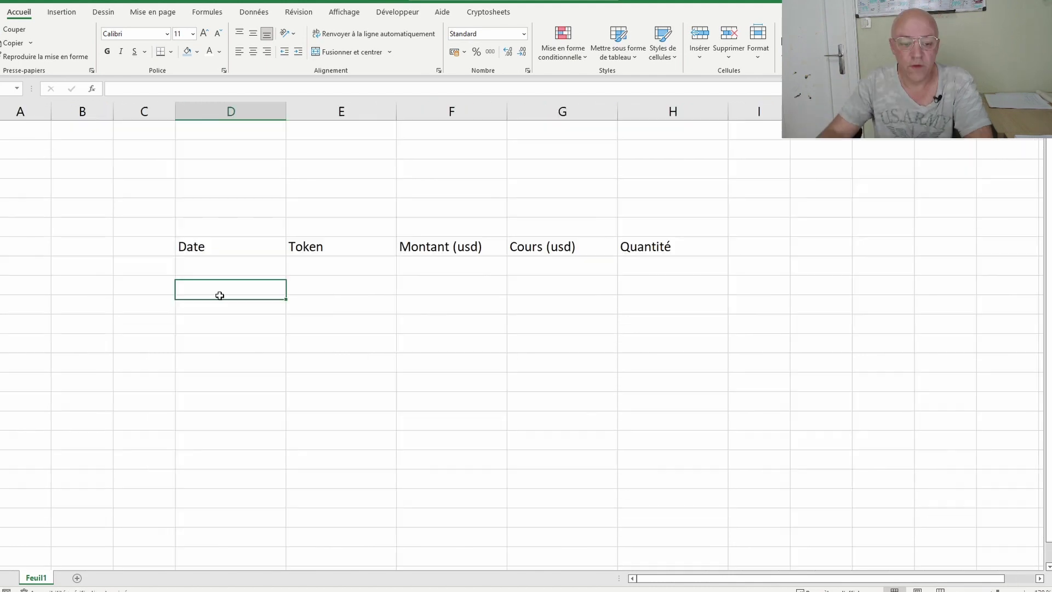
Review the header row cells Date, Token, Montant (usd), Cours (usd) and Quantité one by one
left_click_drag(195, 241, 646, 244)
left_click(562, 342)
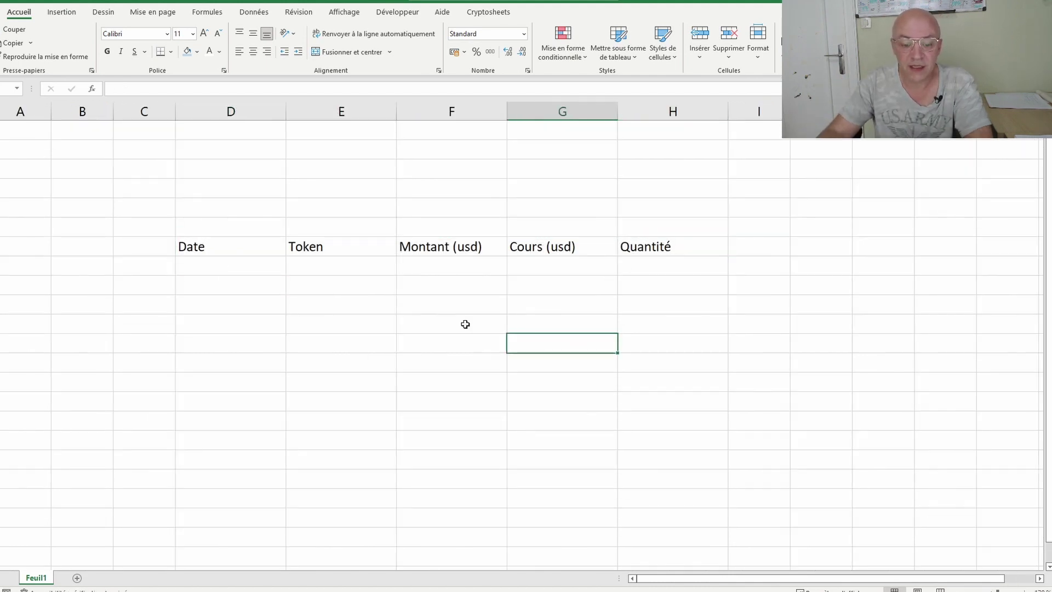
left_click(225, 252)
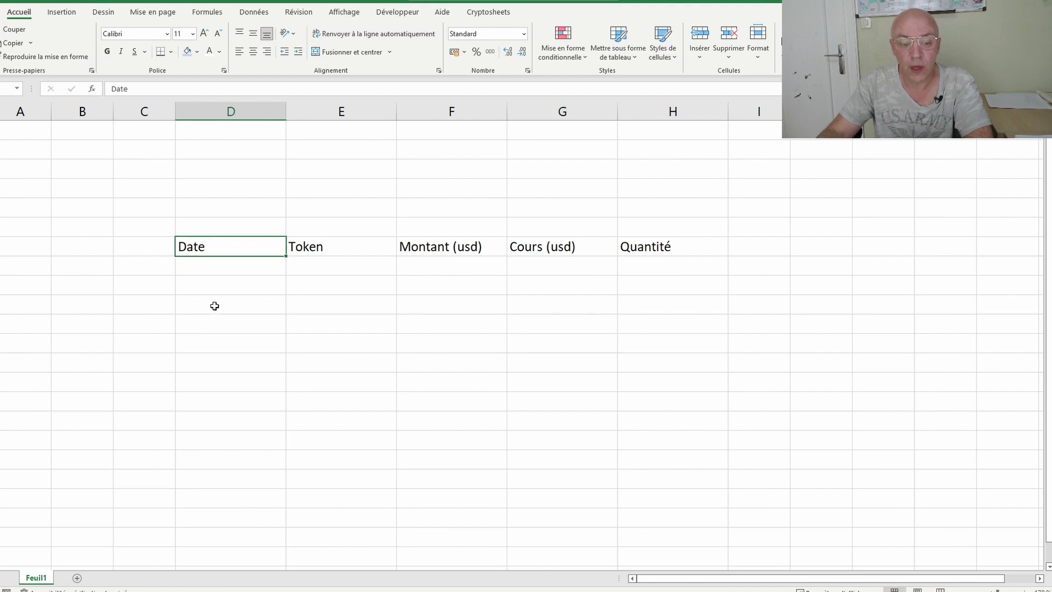
left_click(328, 249)
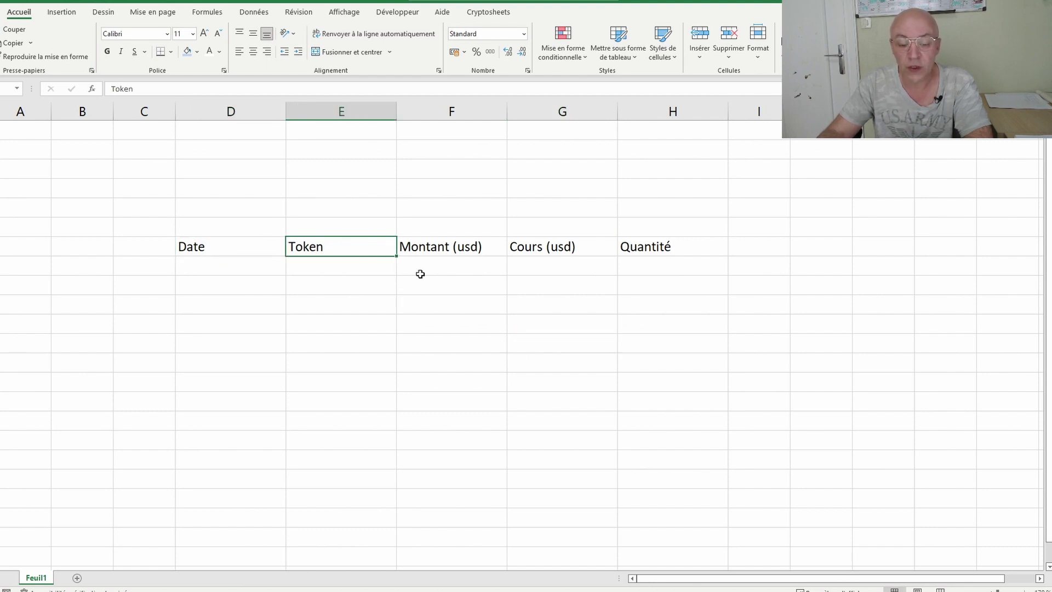
left_click(429, 249)
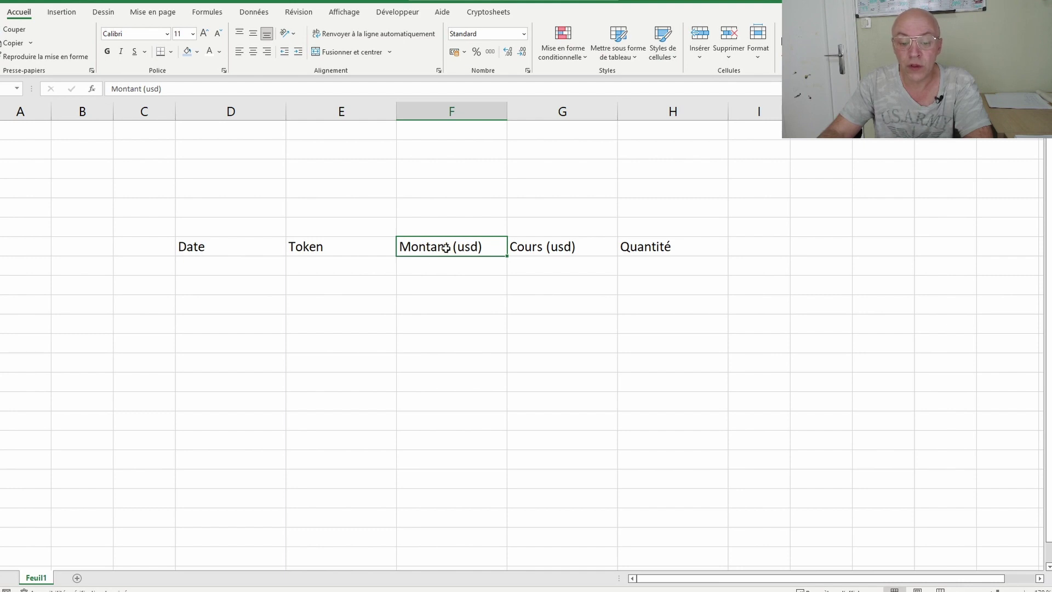
left_click(557, 247)
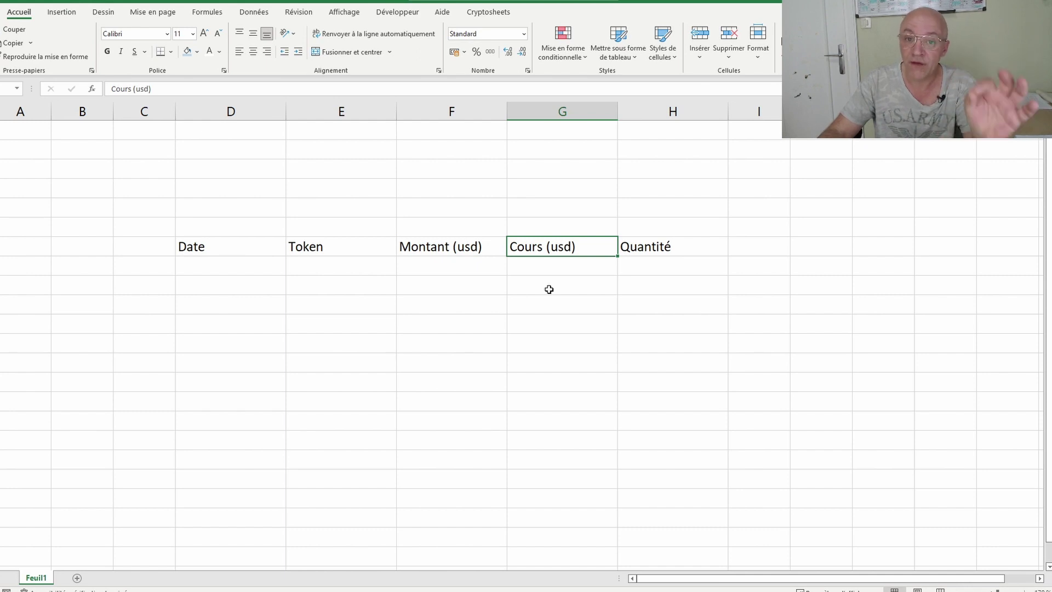
left_click(656, 252)
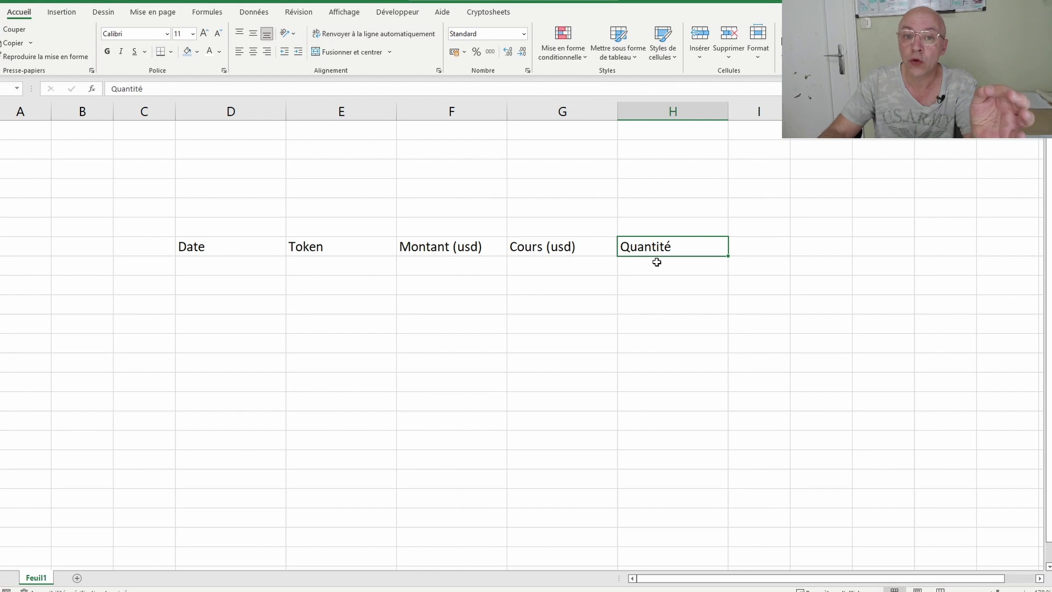
left_click(592, 362)
left_click(307, 381)
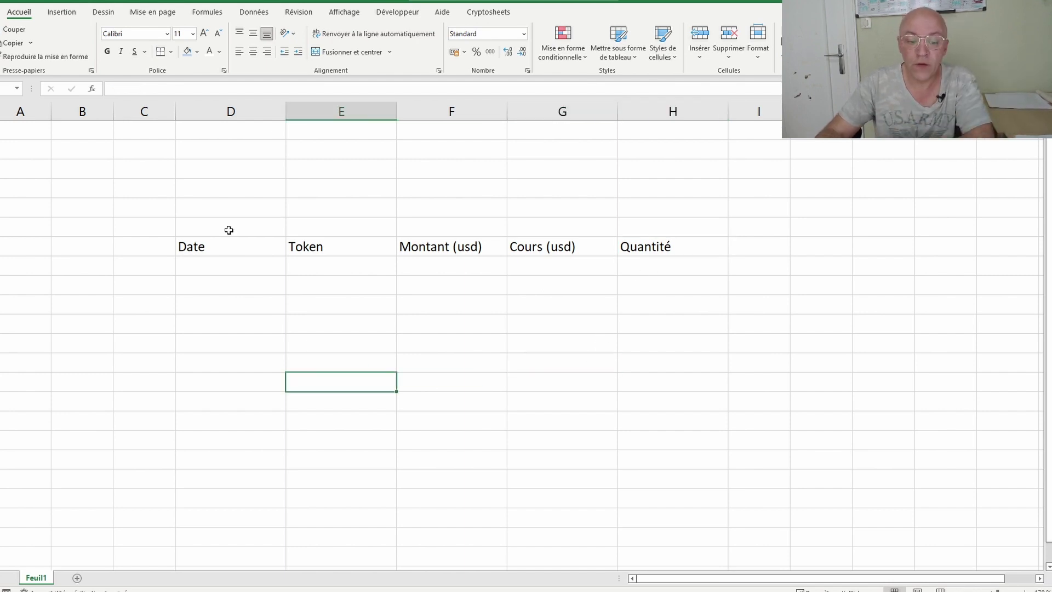
Convert the range D7:H11 into a table that uses the first row as headers
left_click_drag(215, 244, 641, 320)
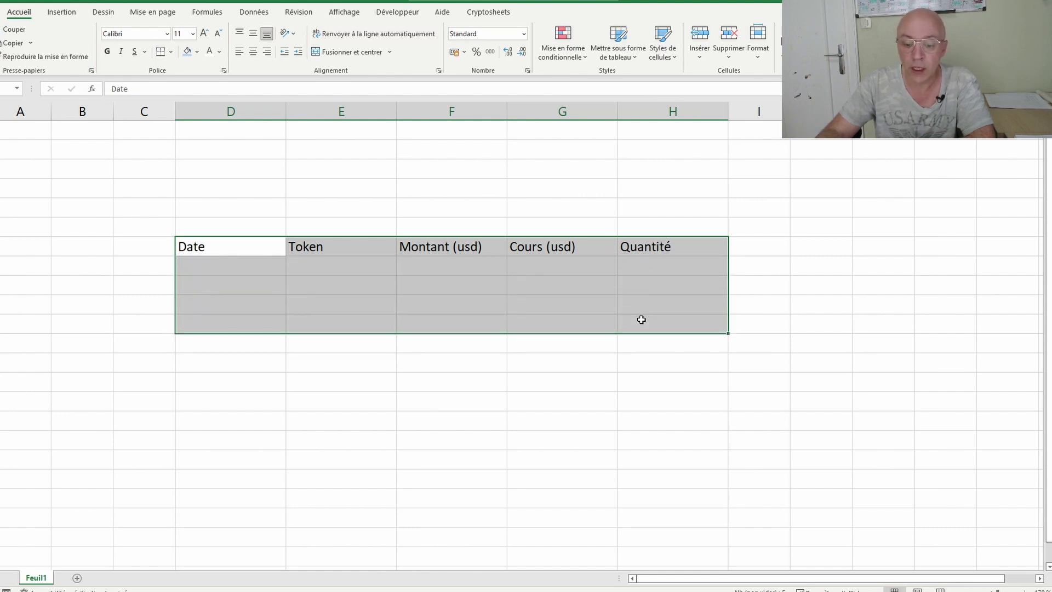
left_click(305, 39)
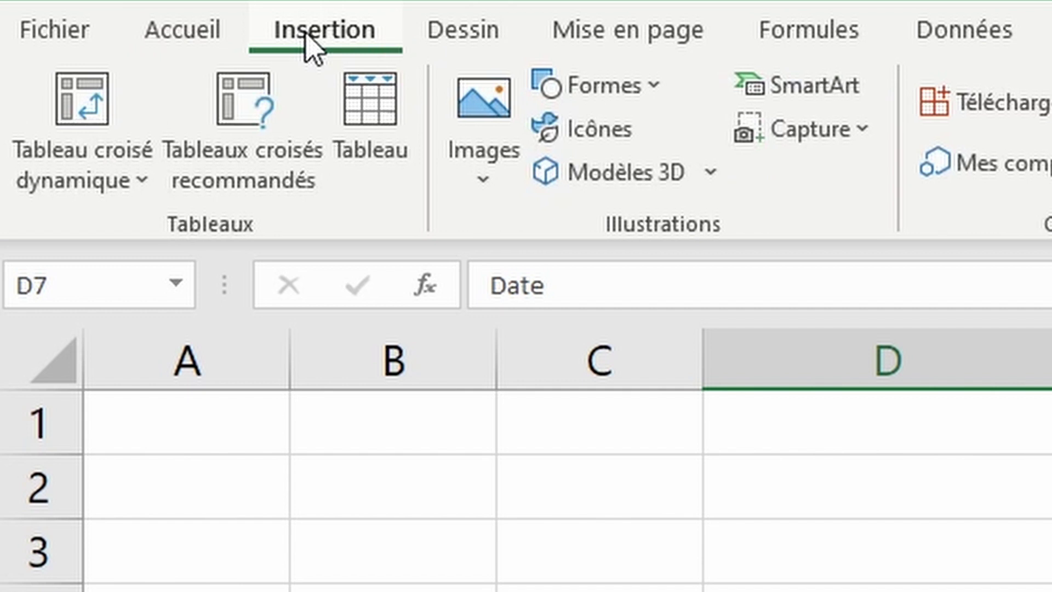
left_click(355, 138)
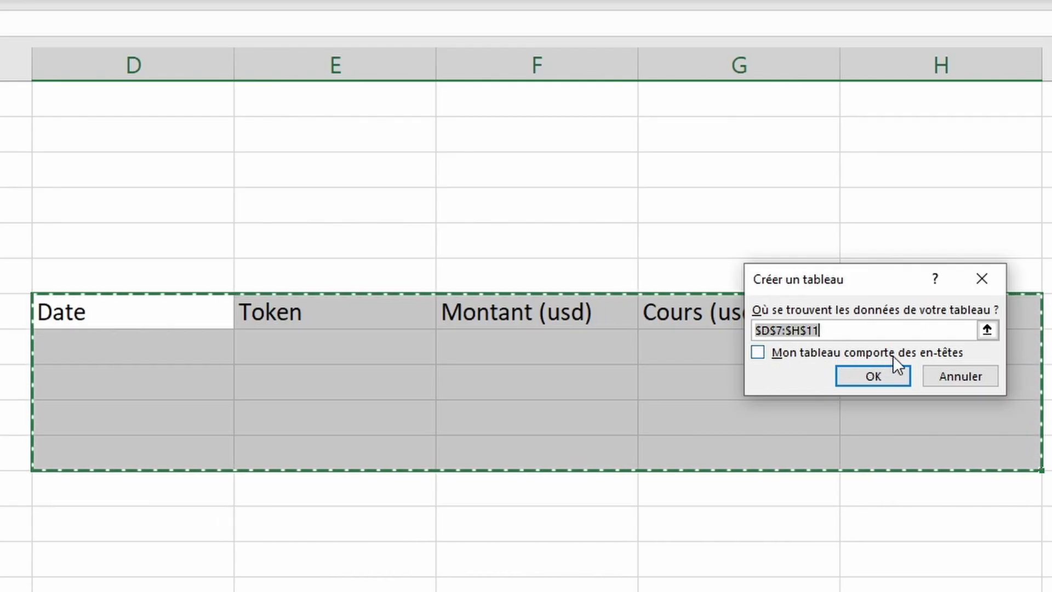
left_click(761, 353)
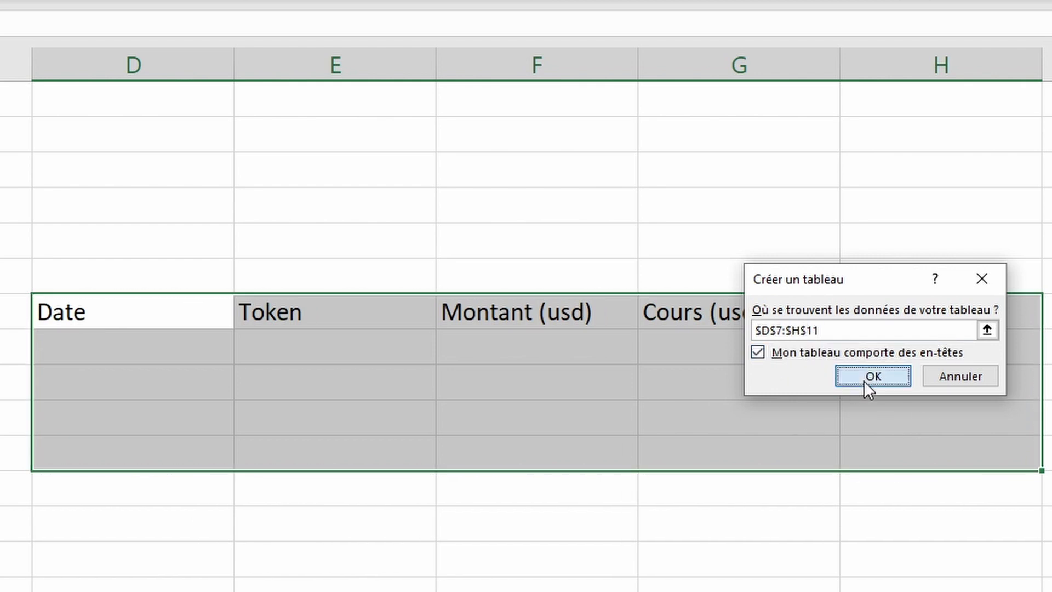
left_click(867, 383)
left_click(810, 550)
left_click_drag(163, 69, 855, 104)
left_click(734, 219)
key("Down")
key("Down")
key("Left")
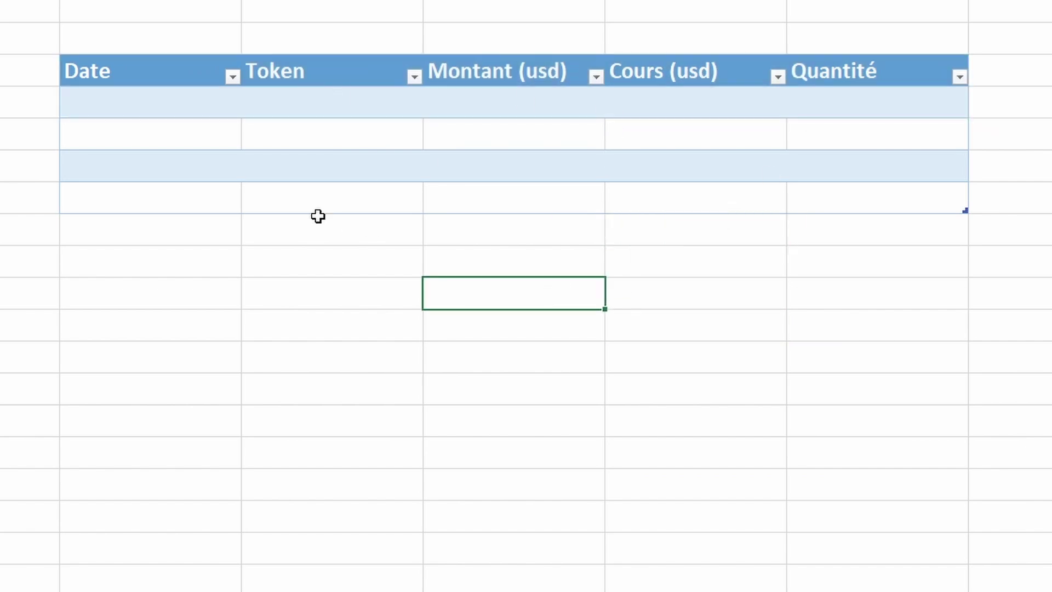
Extend the table downward by seven rows to make room for more purchase records
left_click_drag(961, 210, 965, 424)
left_click(853, 390)
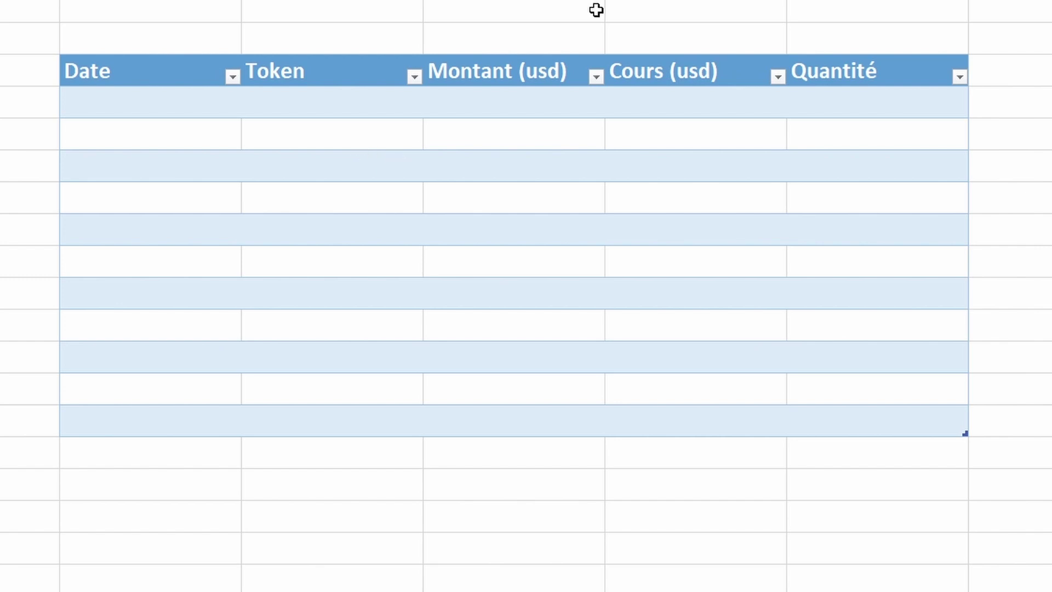
left_click_drag(108, 108, 683, 331)
left_click(974, 346)
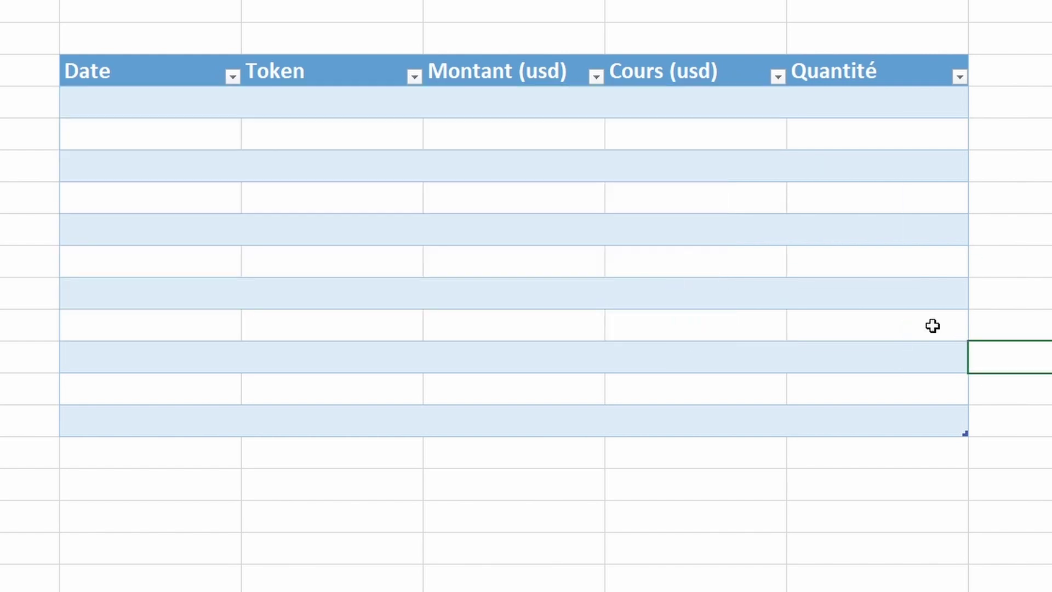
left_click(121, 103)
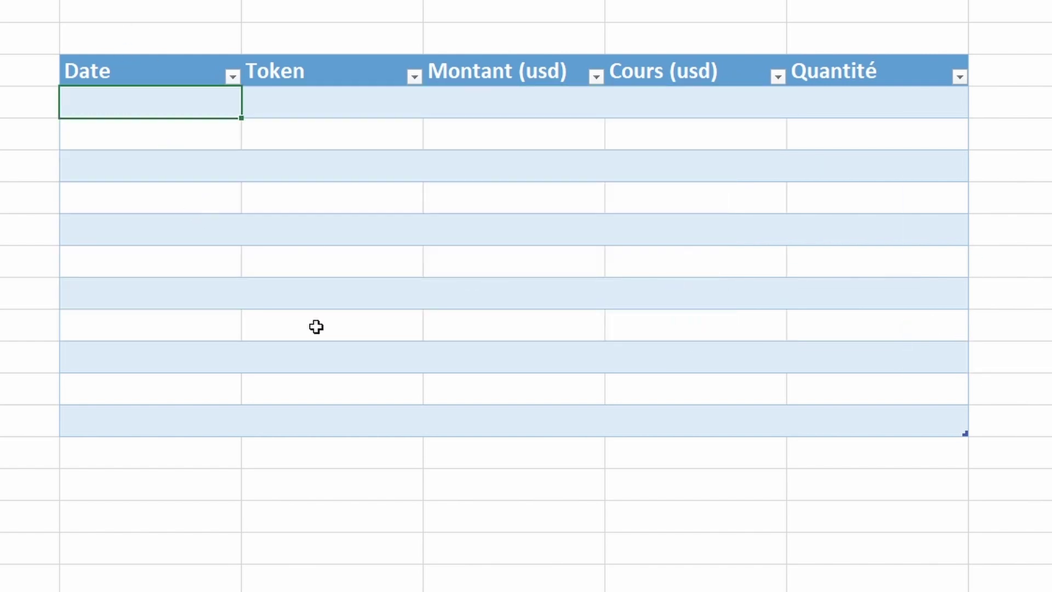
left_click(313, 460)
left_click(152, 96)
left_click(327, 107)
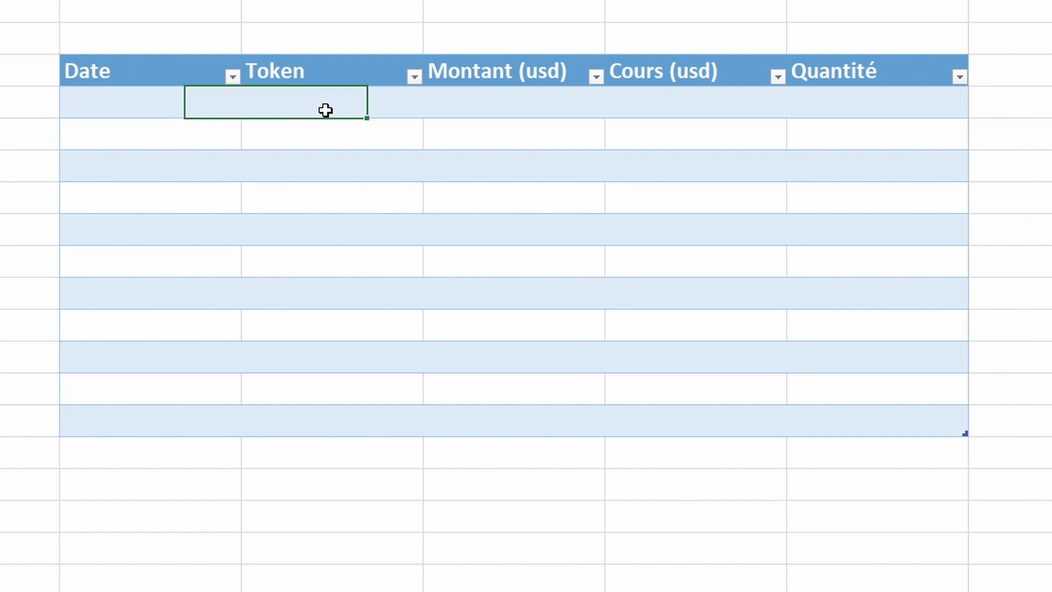
left_click(502, 106)
left_click(712, 103)
left_click(702, 361)
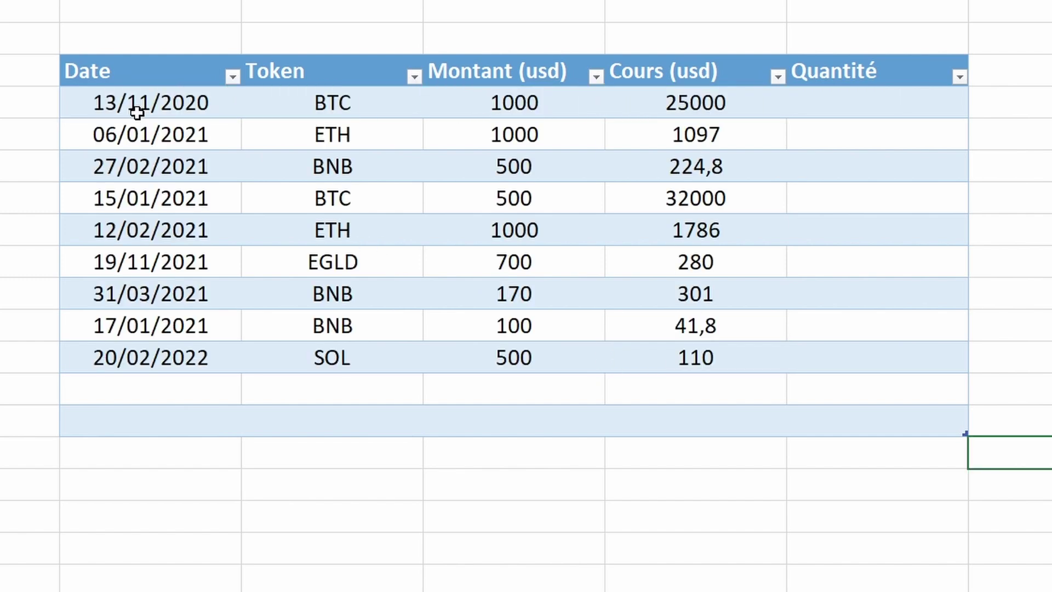
Examine the first purchase record's date, token, amount and price, along with the empty Quantité column
left_click(136, 113)
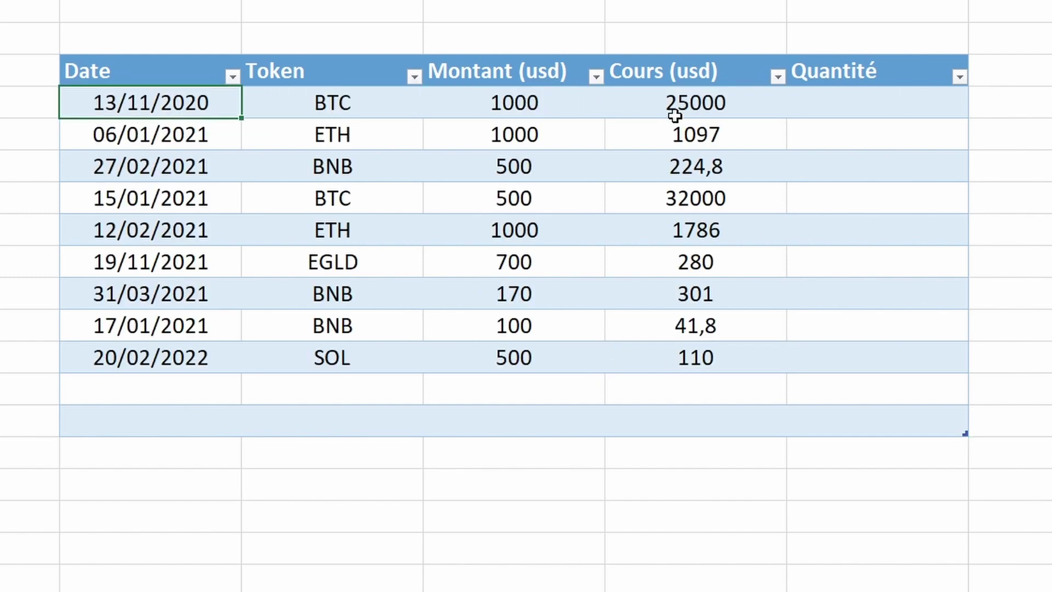
left_click(303, 80)
left_click(509, 105)
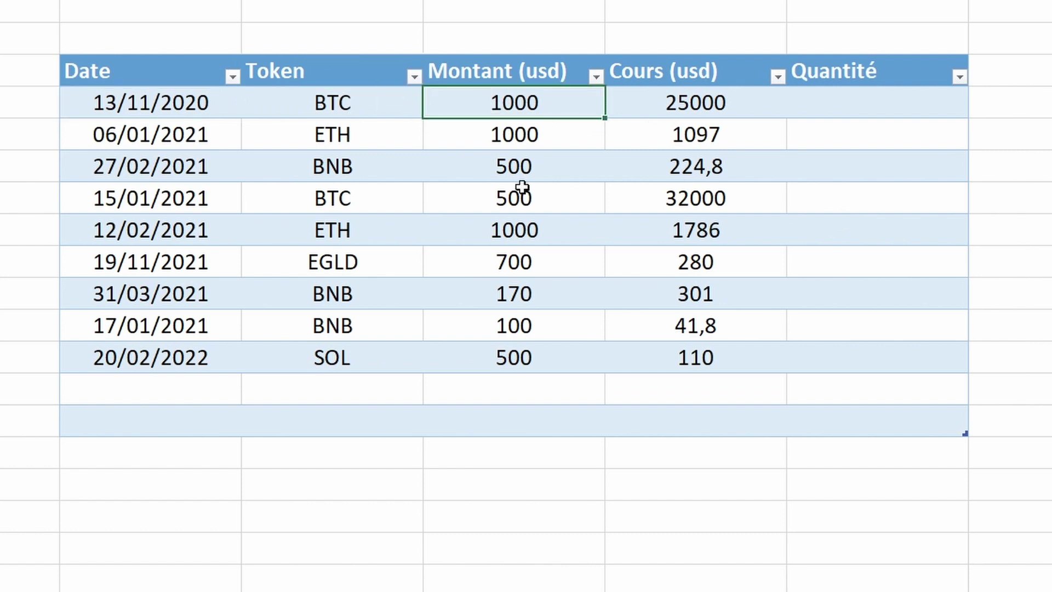
left_click(711, 109)
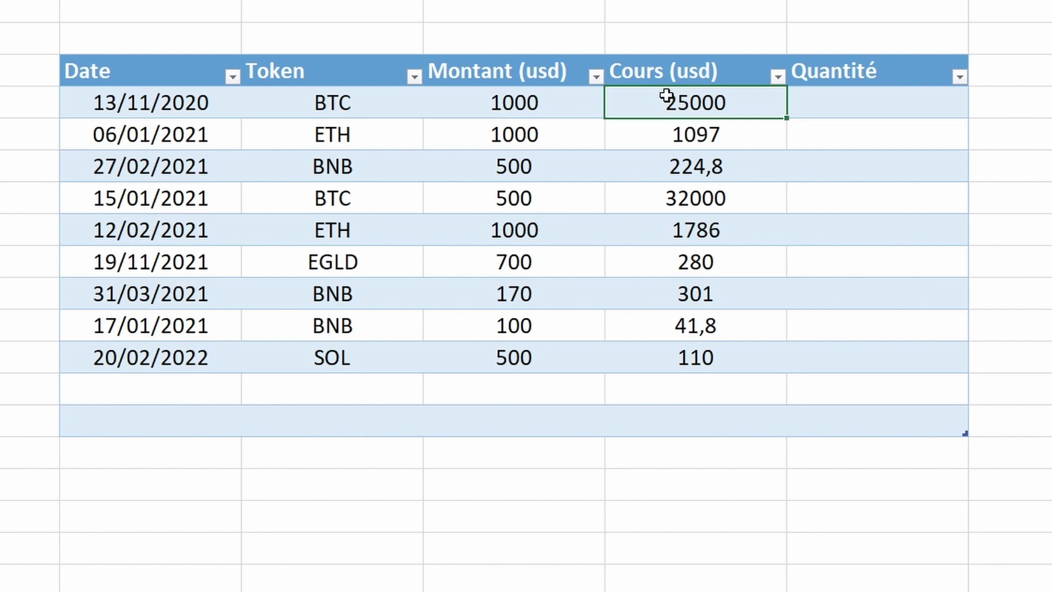
left_click(851, 106)
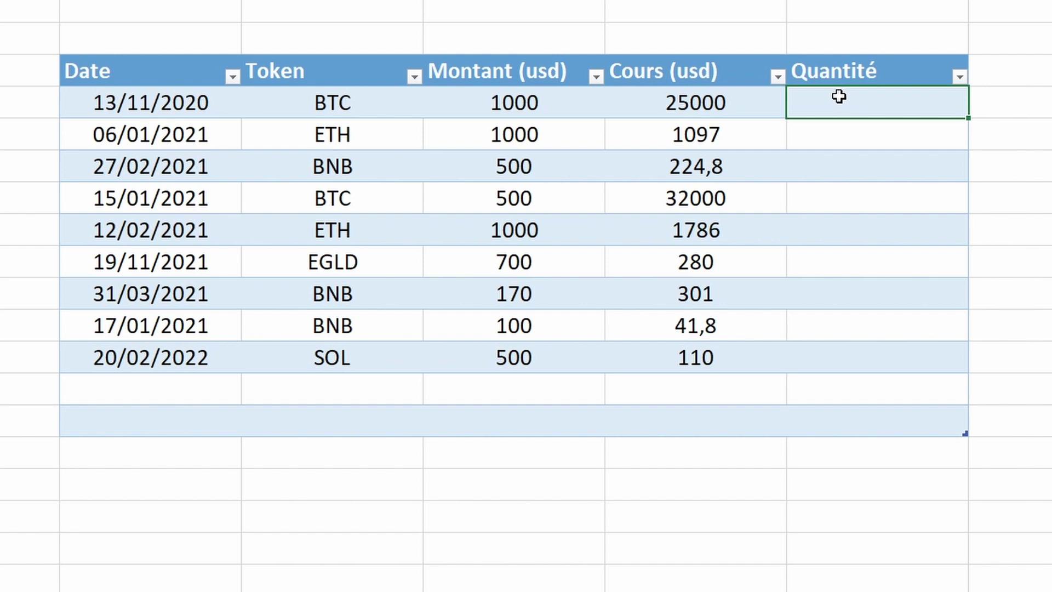
key("Down")
key("Down")
key("Down")
key("Down")
Fill the Quantité column with a formula dividing Montant (usd) by Cours (usd)
left_click(859, 94)
type("=")
left_click(491, 104)
type("/")
left_click(697, 106)
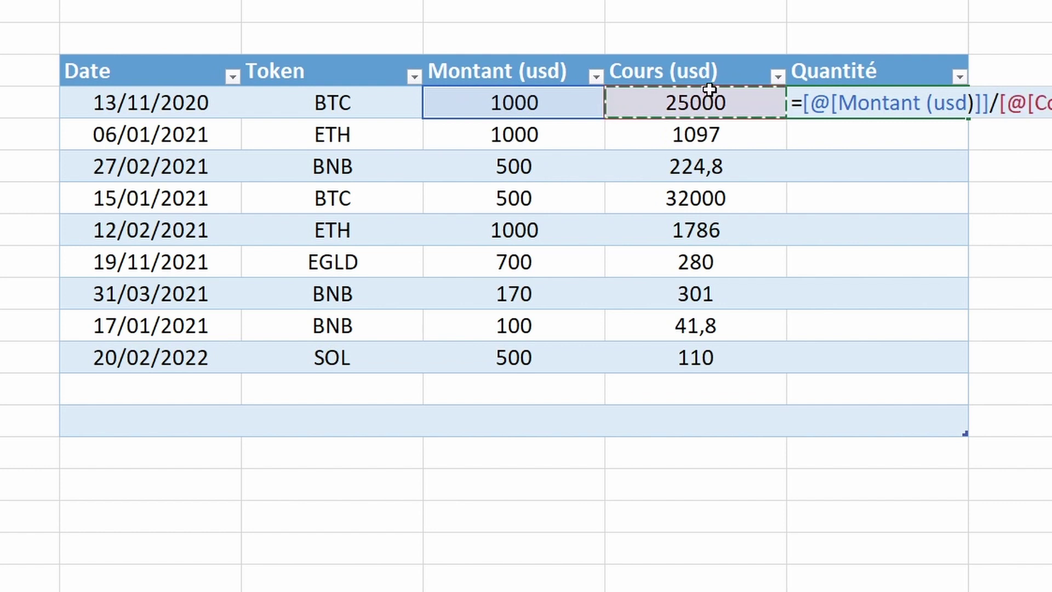
key("Return")
left_click_drag(876, 102, 909, 359)
left_click(904, 231)
left_click(907, 149)
key("Right")
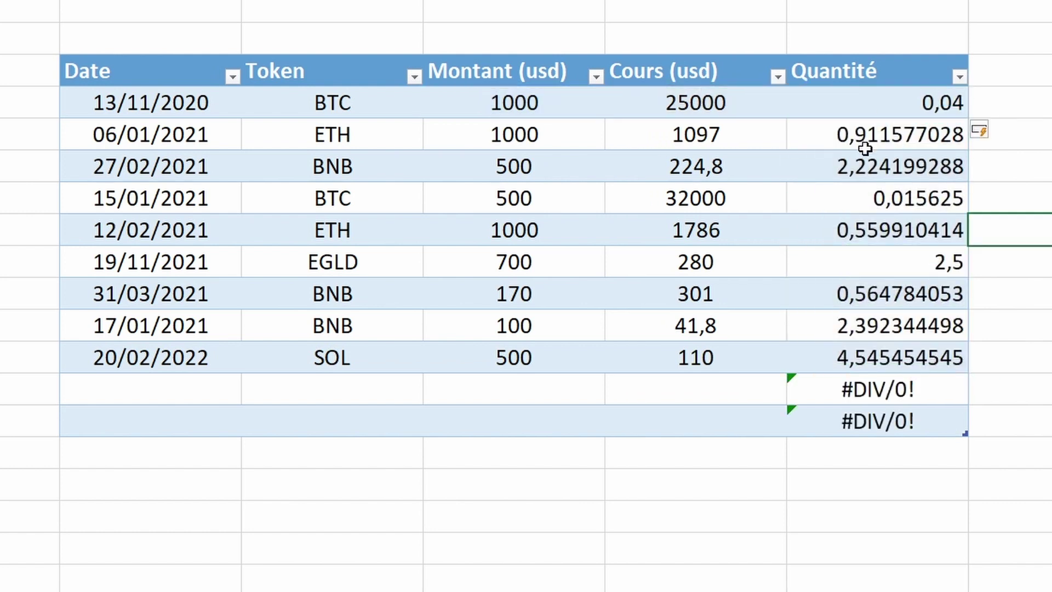
left_click_drag(883, 108, 892, 327)
left_click(999, 185)
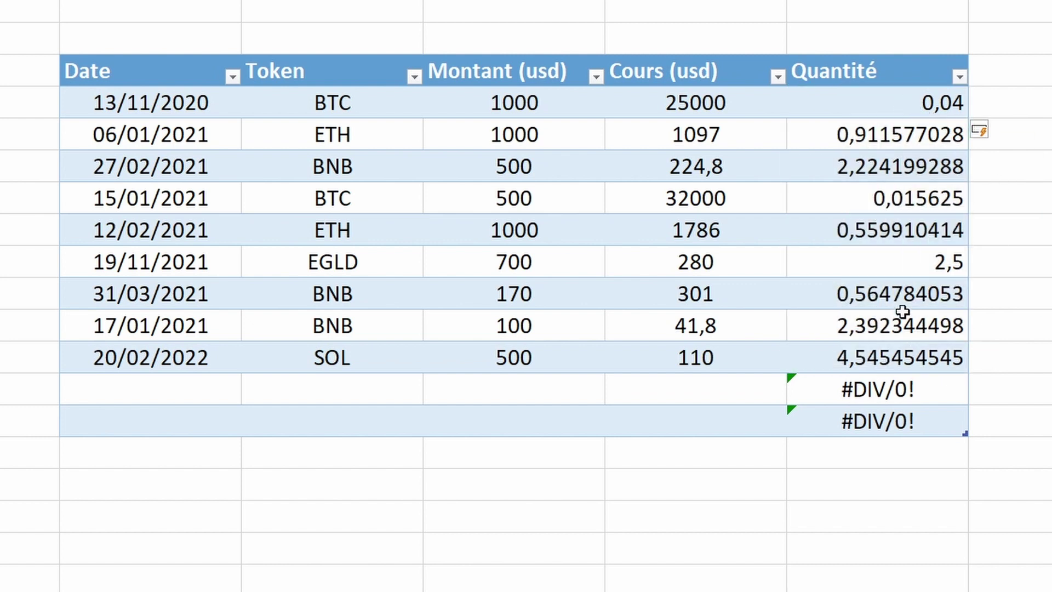
Shrink the table so it ends at the SOL row and clear the two leftover cells below the Quantité column
left_click(896, 388)
left_click_drag(964, 433, 1042, 404)
left_click_drag(920, 395, 855, 412)
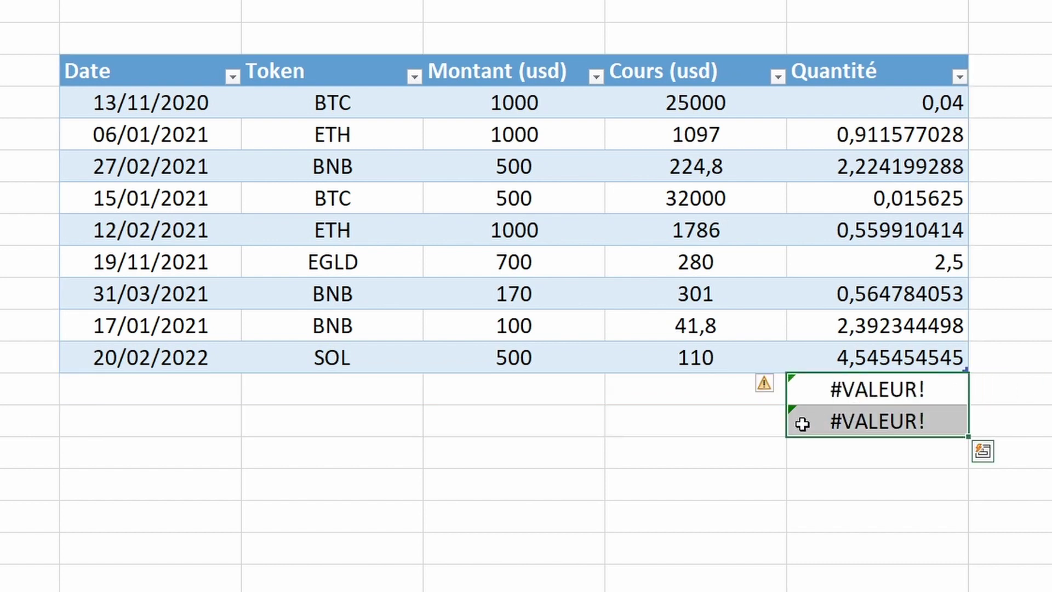
key("Delete")
left_click(514, 451)
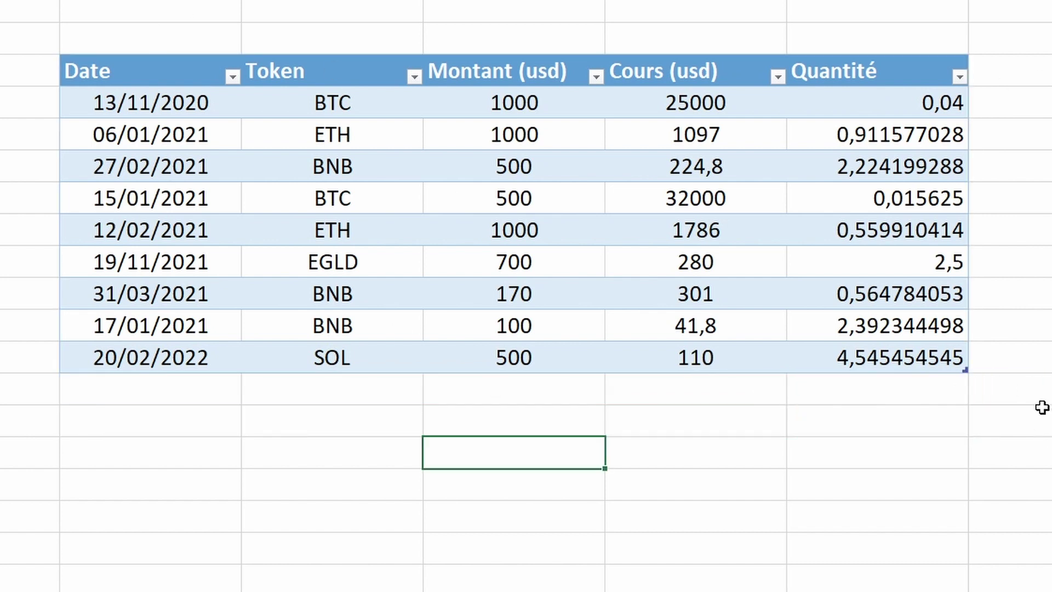
left_click(882, 108)
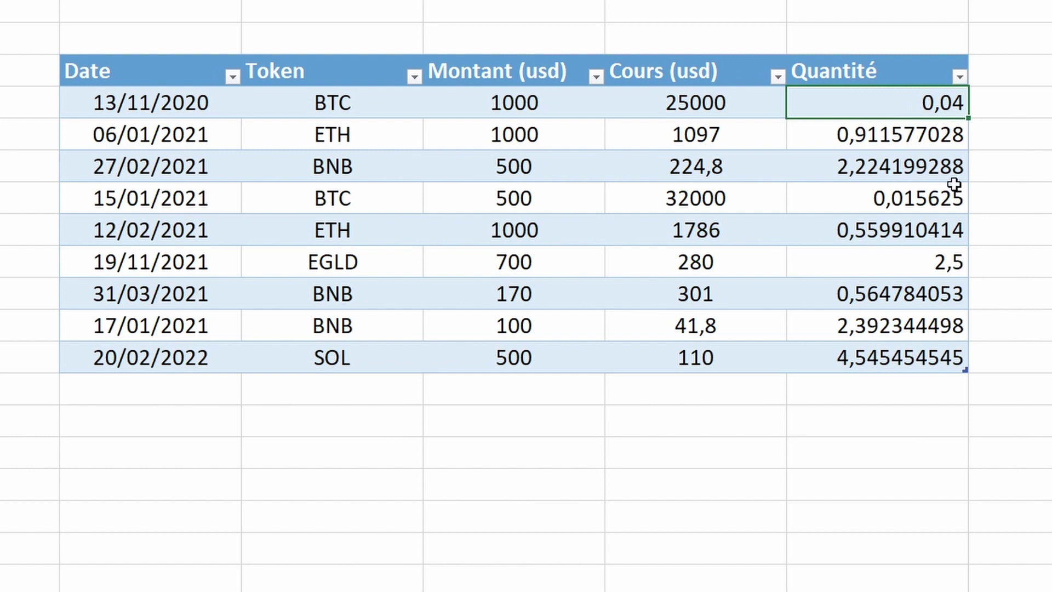
left_click(914, 135)
left_click(909, 174)
left_click(898, 230)
left_click(888, 305)
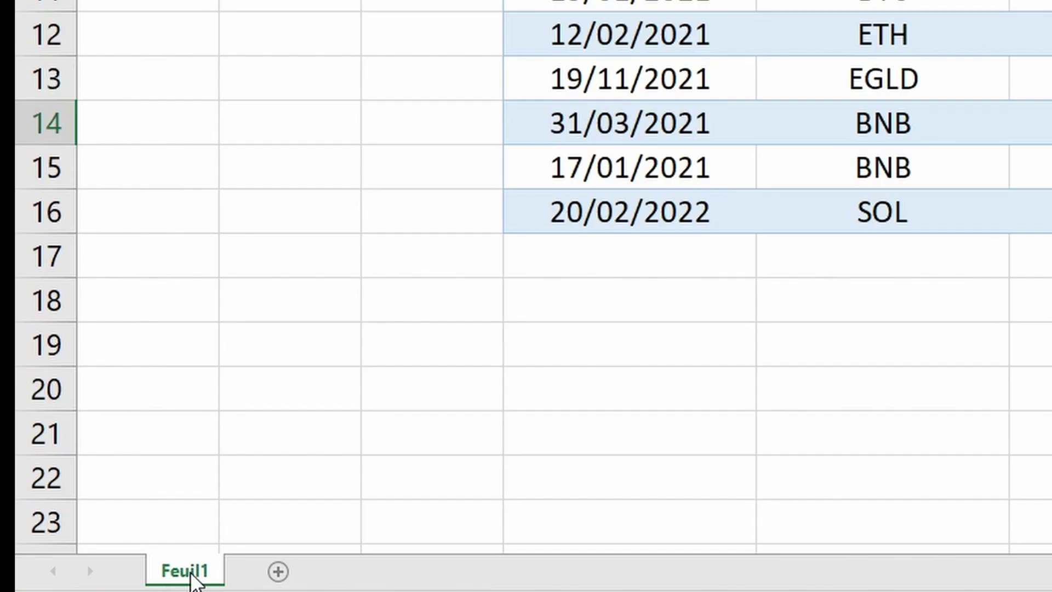
Rename the sheet Feuil1 as Données
double_click(171, 573)
type("Données")
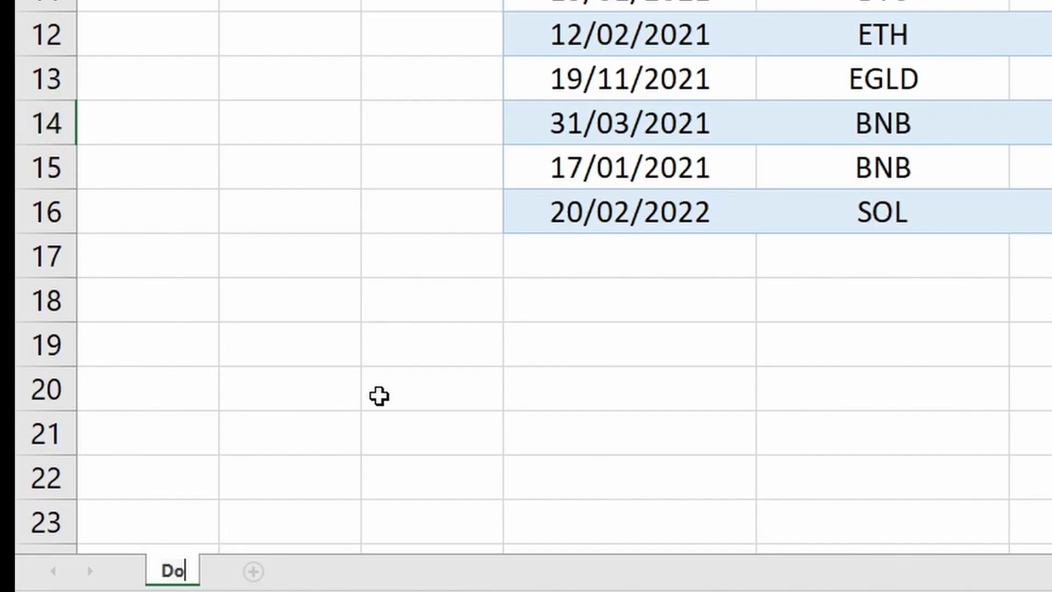
left_click(391, 469)
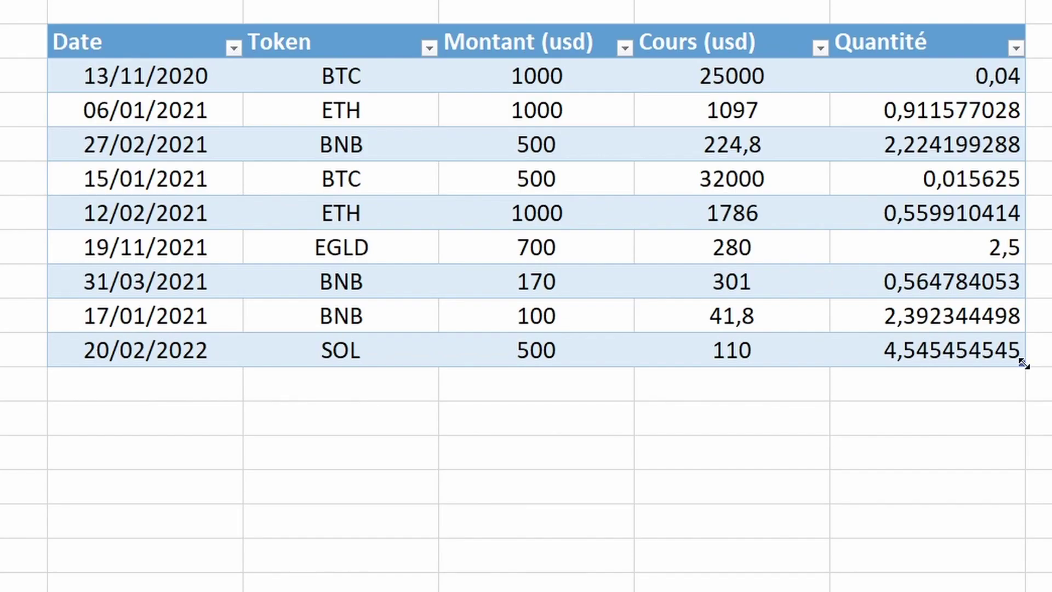
Extend the purchase table by two empty rows below the SOL record
left_click_drag(1022, 363, 1025, 438)
left_click(493, 482)
left_click_drag(165, 380, 652, 413)
left_click(591, 495)
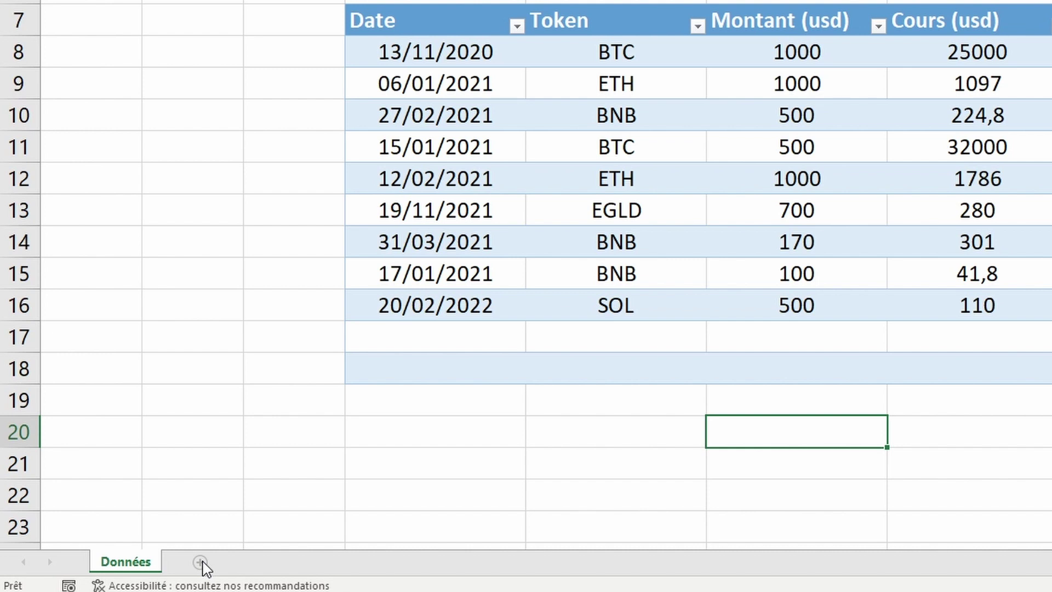
Add a new sheet to the workbook and name it TDB
left_click(201, 562)
double_click(189, 562)
type("TDB")
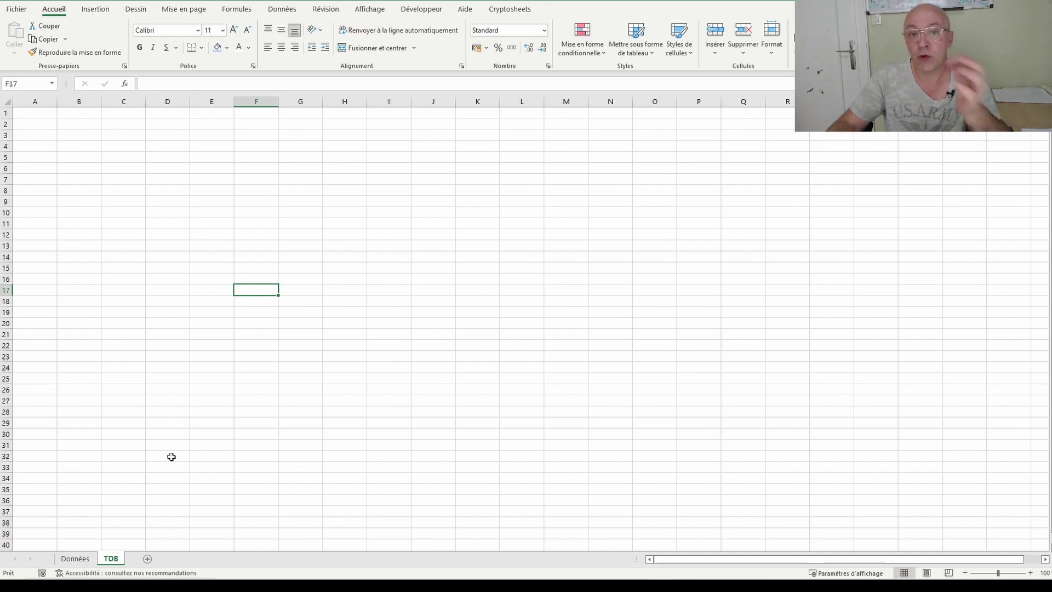
Paste the copied portfolio header row at B5 of the TDB sheet and change the Coins header to Token
left_click(79, 157)
key("ctrl+c")
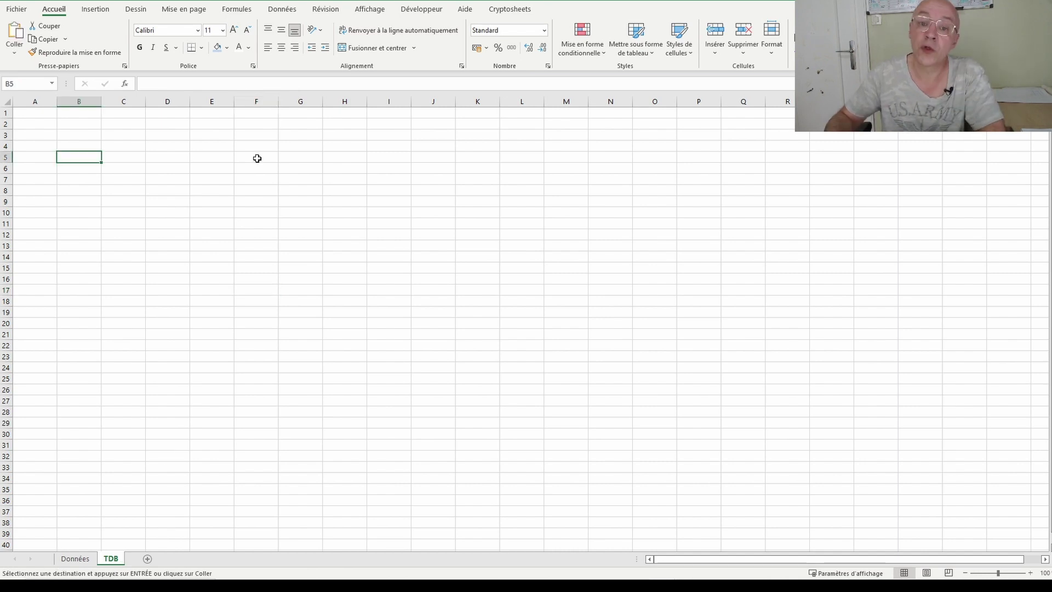
key("ctrl+v")
left_click(80, 157)
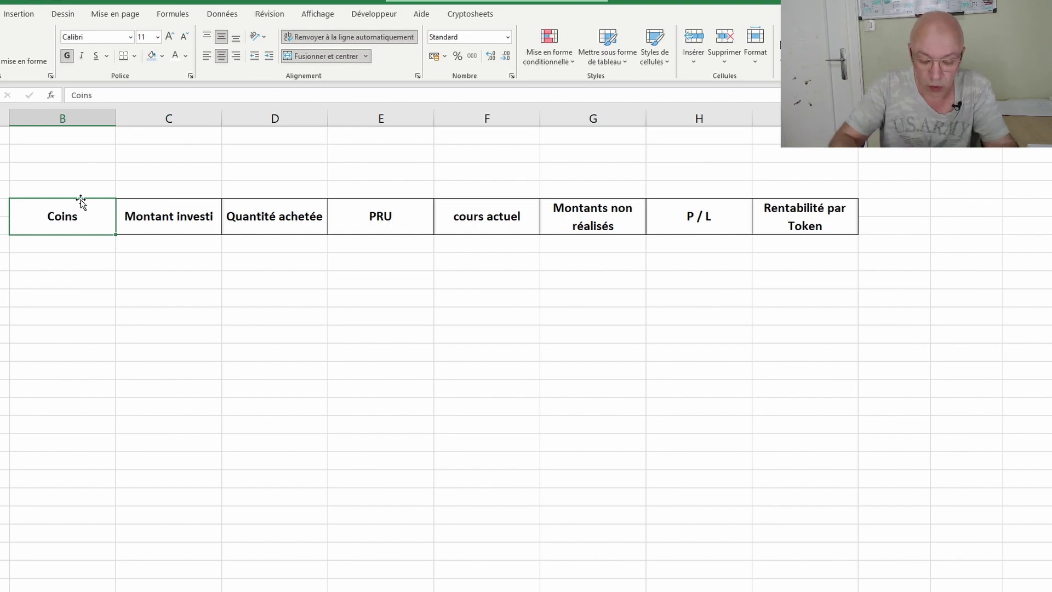
type("Token")
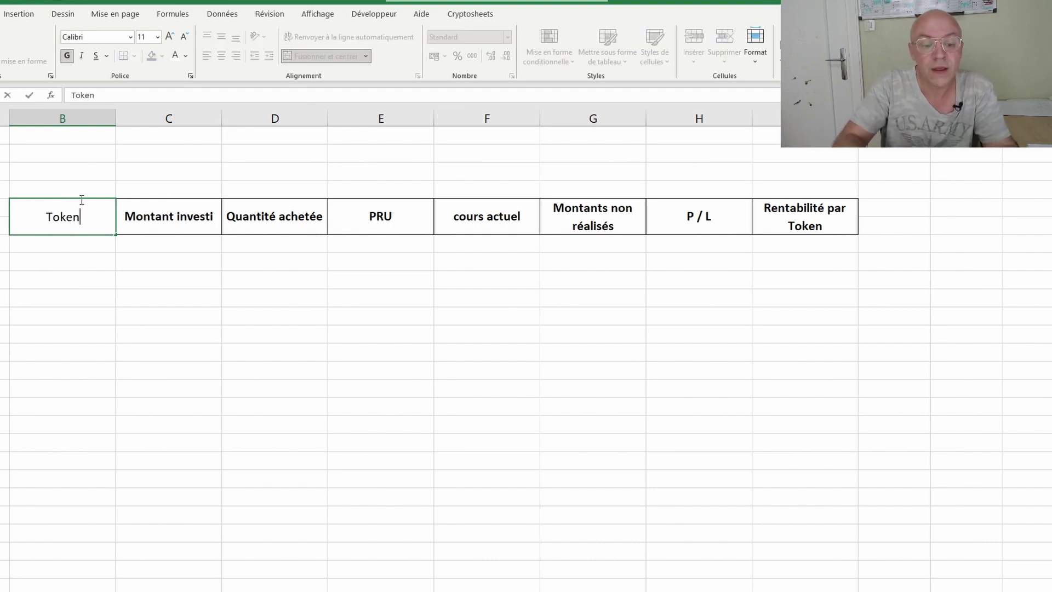
key("Tab")
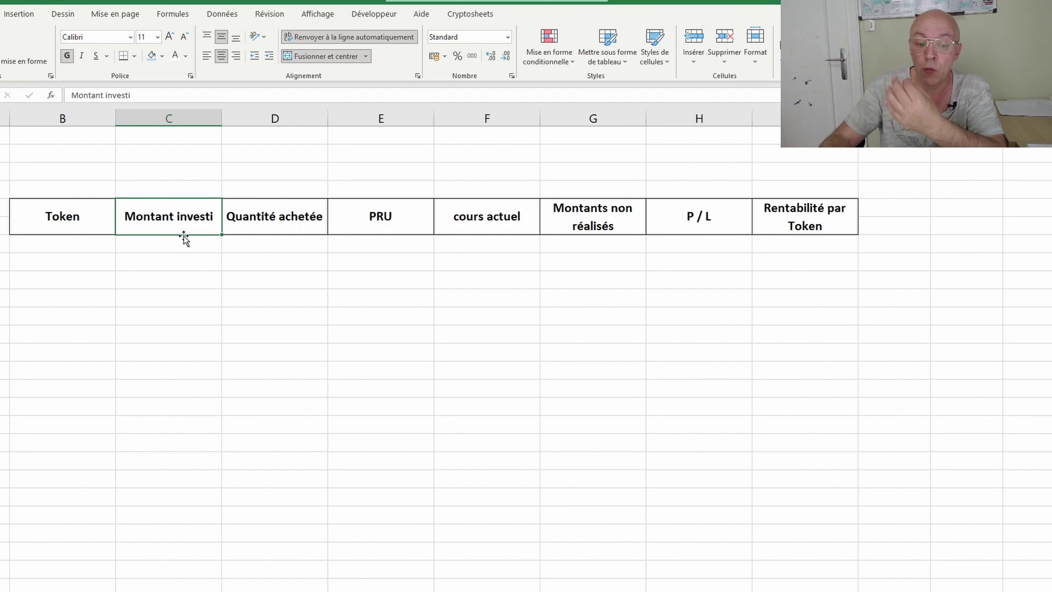
Review the TDB column headers from Quantité achetée through Rentabilité par Token
left_click(306, 222)
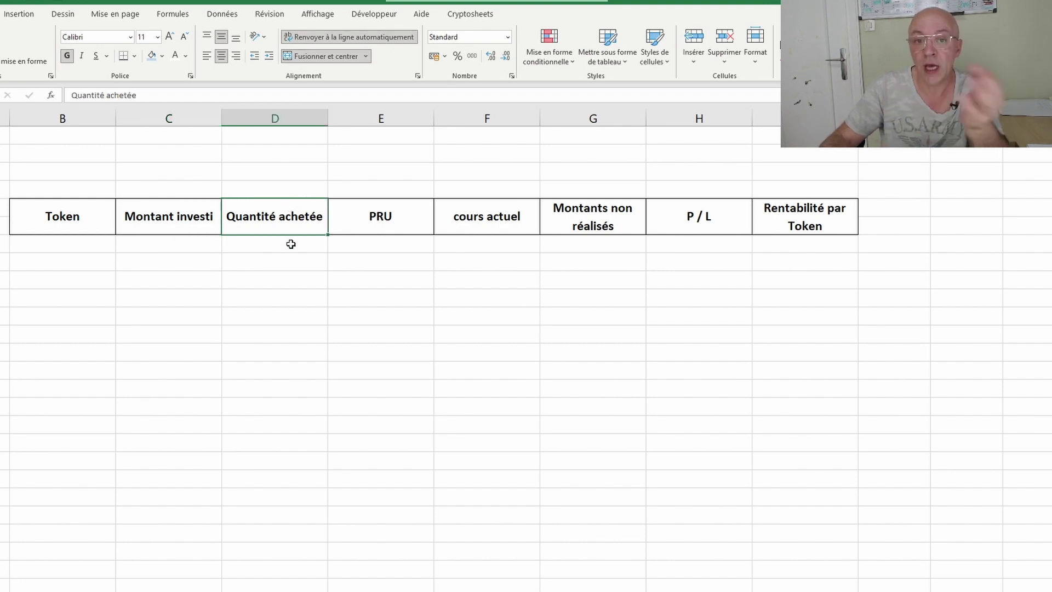
left_click(393, 210)
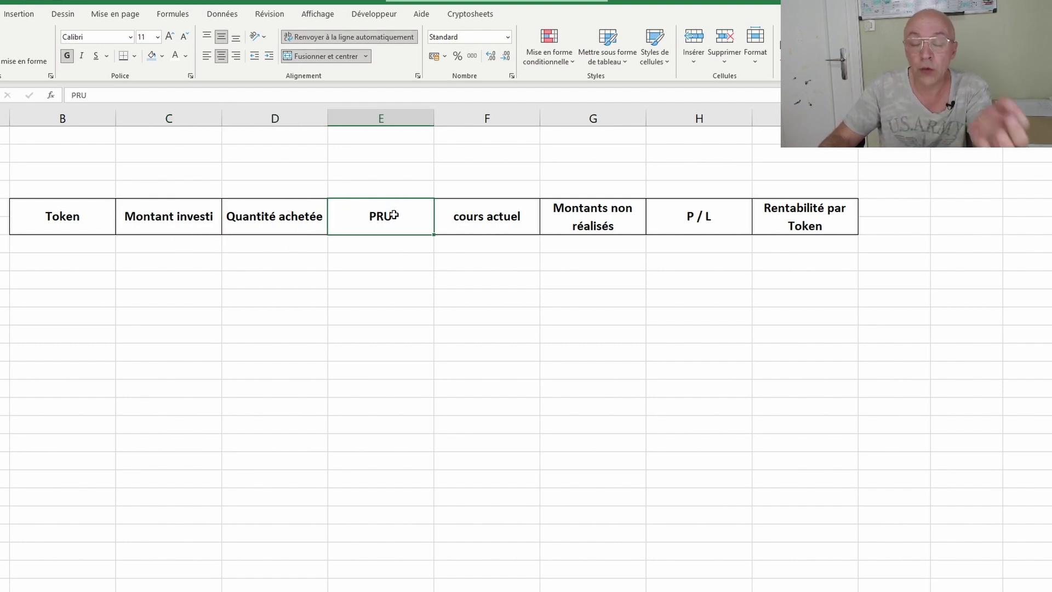
left_click(512, 230)
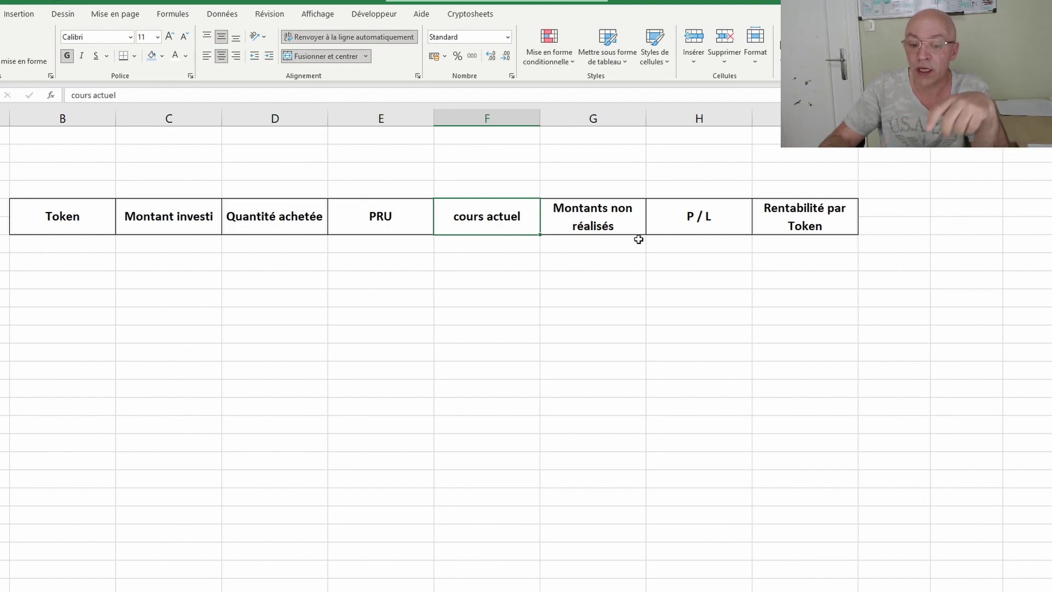
left_click(611, 226)
left_click(671, 228)
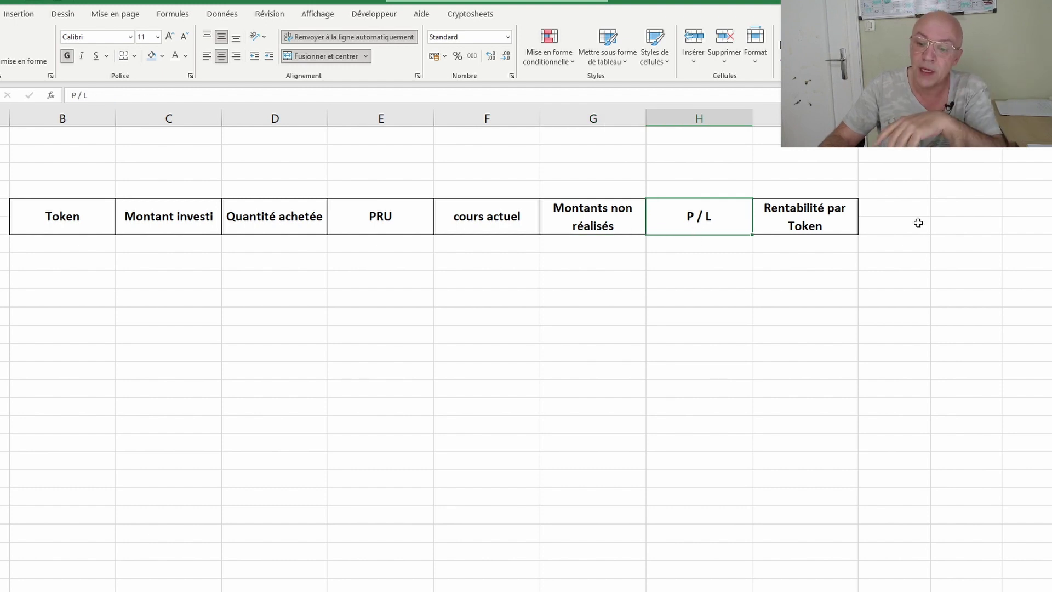
left_click(821, 244)
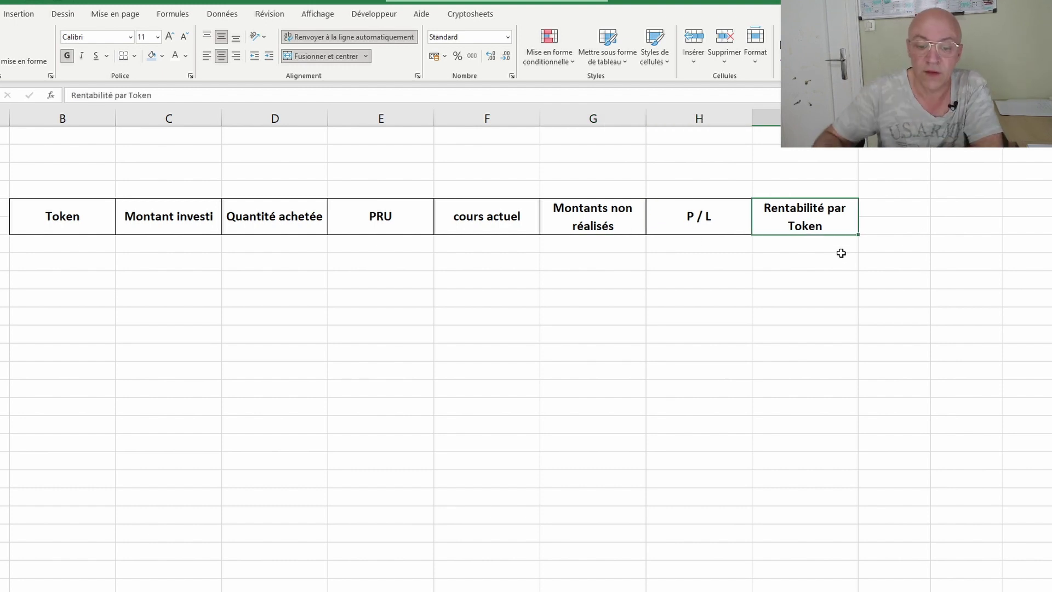
left_click(639, 387)
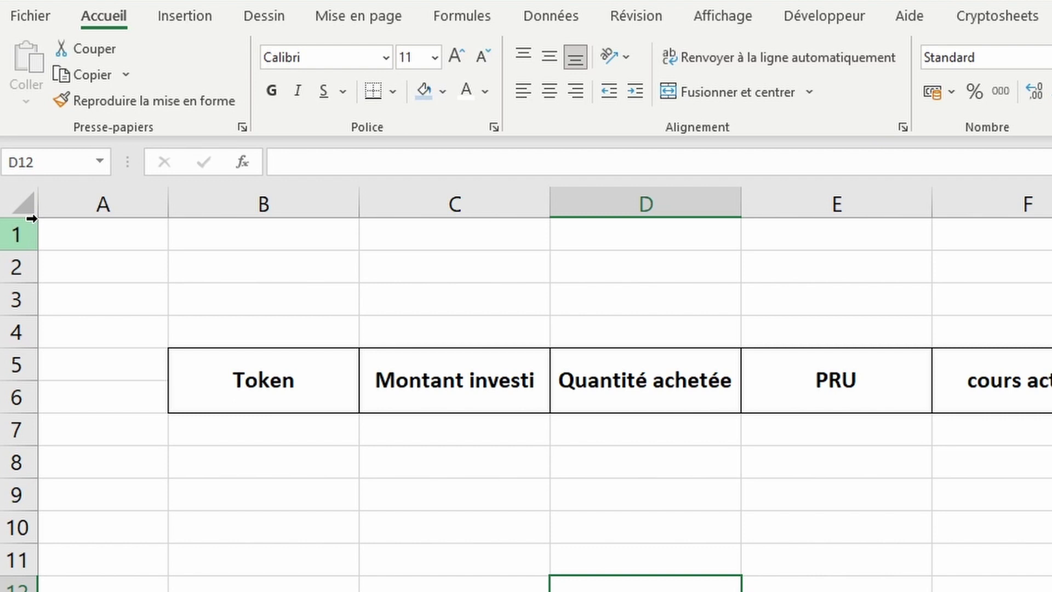
Fill the entire TDB sheet with white
left_click(23, 203)
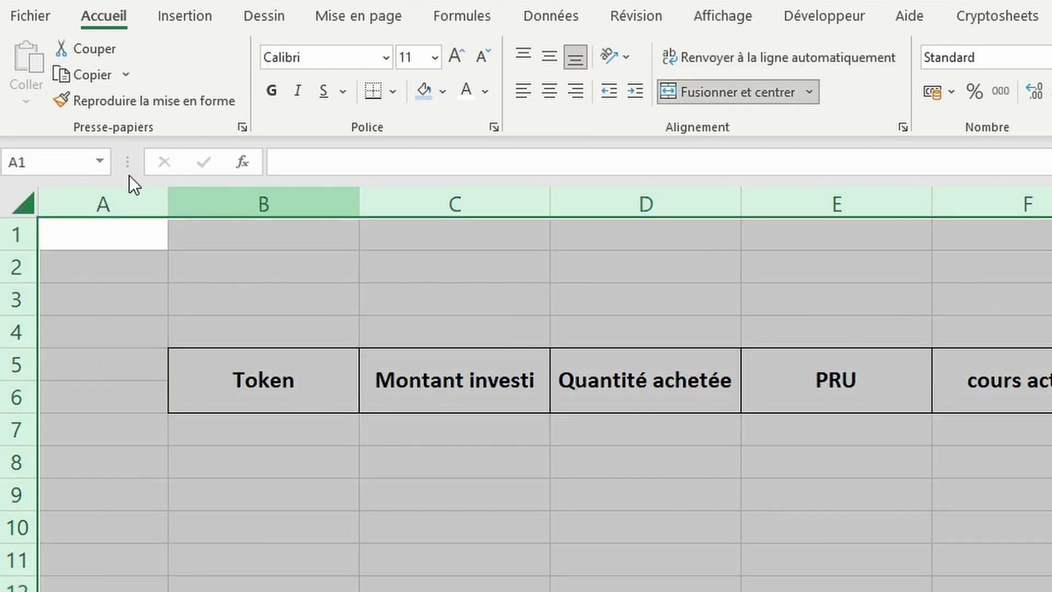
left_click(442, 92)
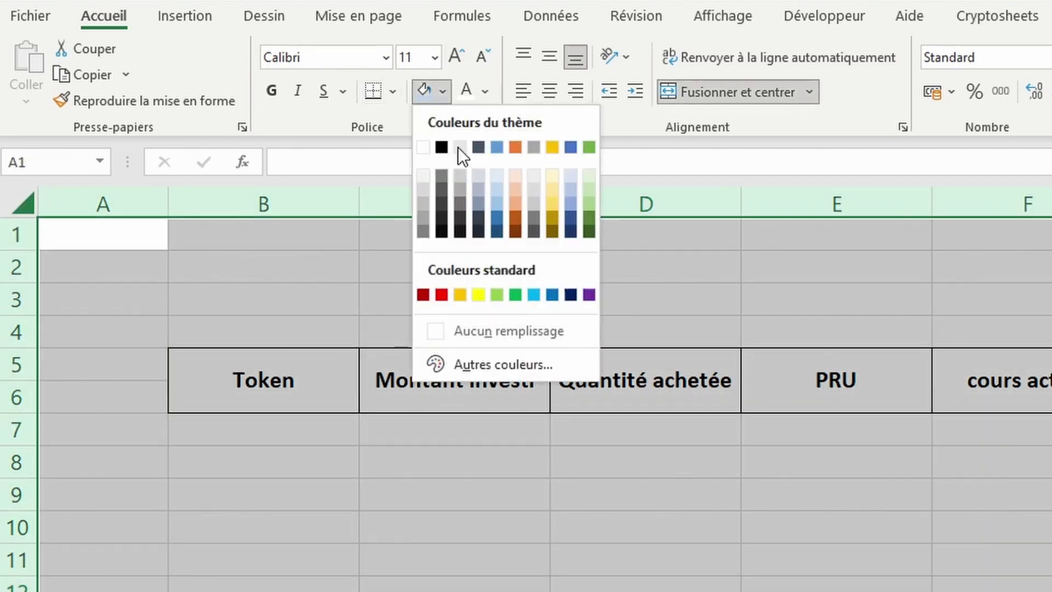
left_click(427, 149)
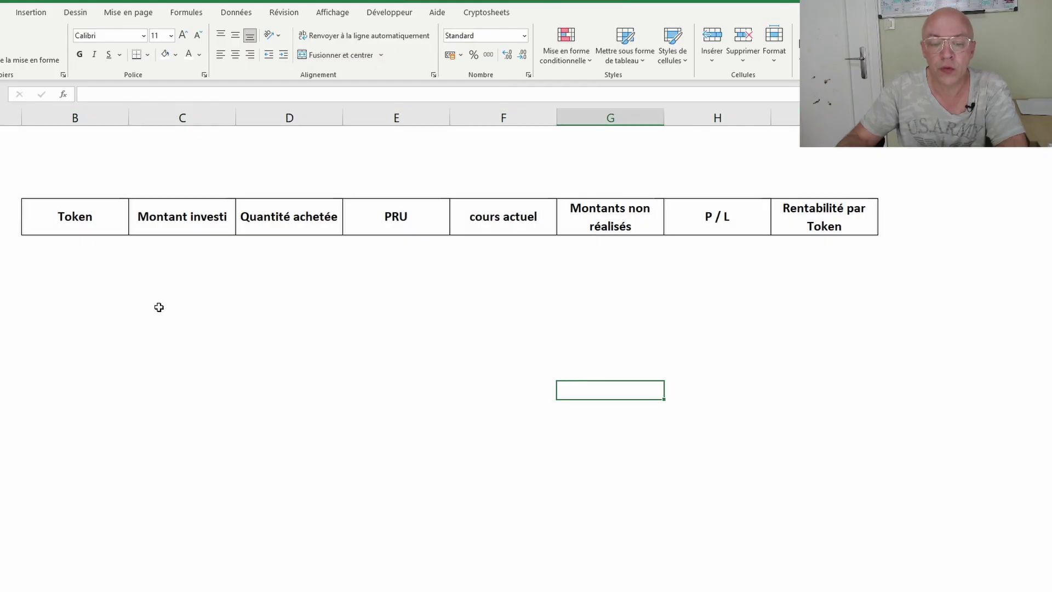
Fill the range B1:I4 above the header row with the standard blue colour
left_click_drag(58, 137, 809, 191)
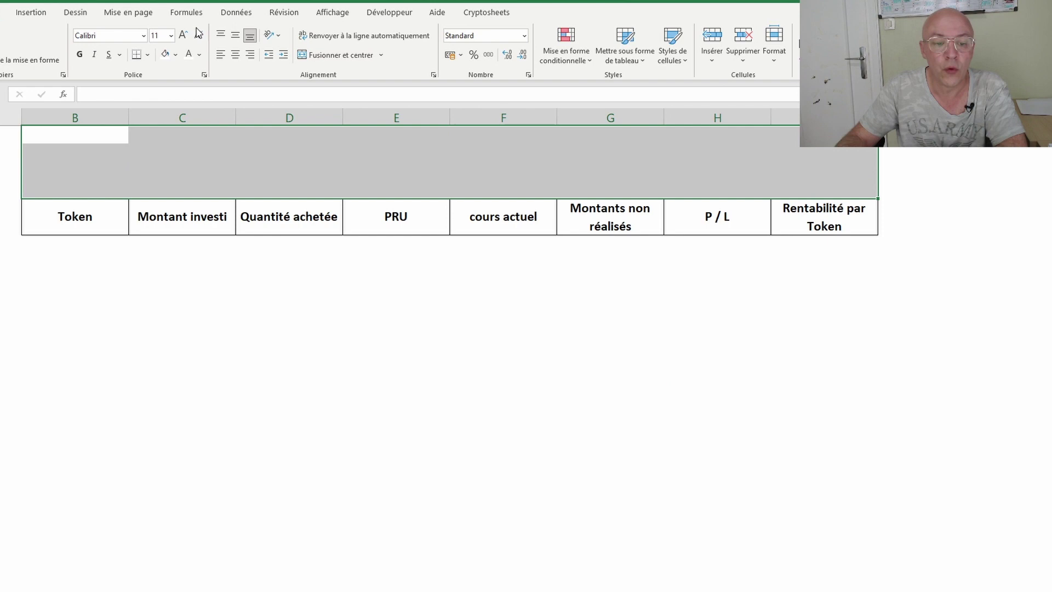
left_click(176, 54)
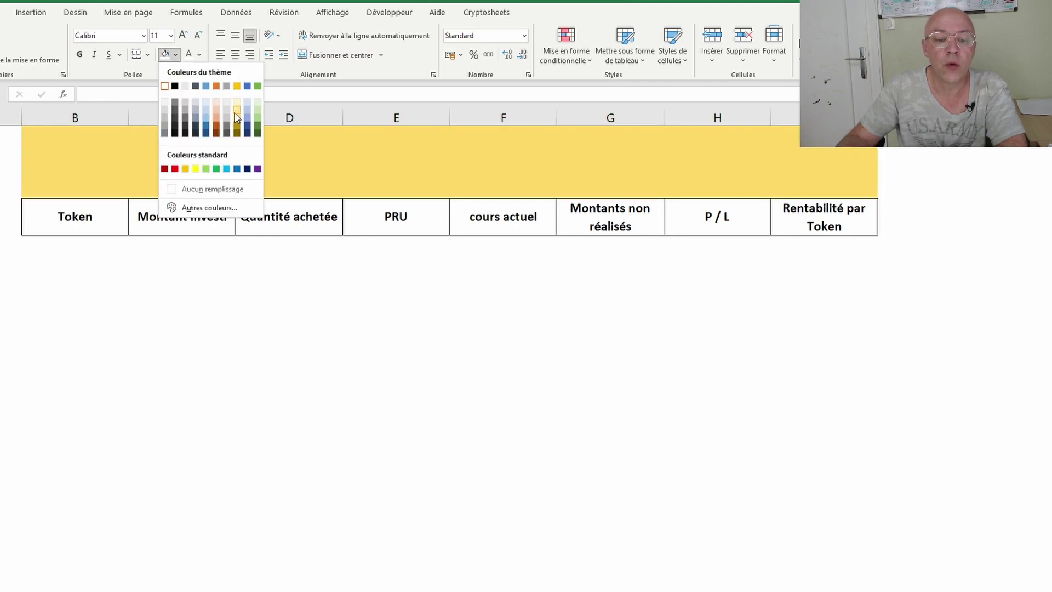
left_click(236, 168)
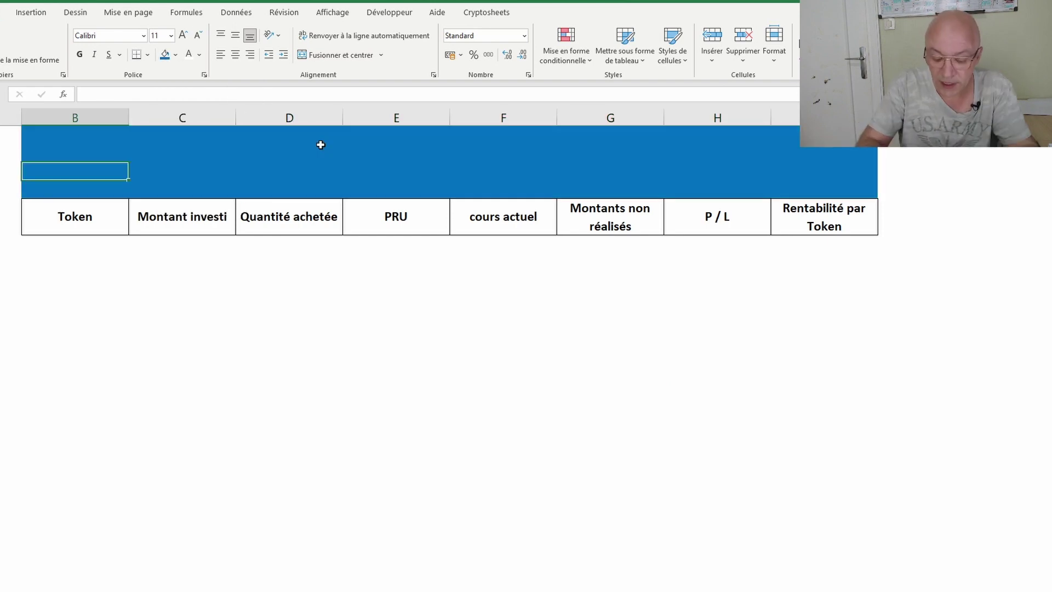
Enter the banner labels Investissement in B3 and Valeur du PF NR in E3, in bold white 14-point text
type("Investissement")
left_click_drag(76, 171, 839, 178)
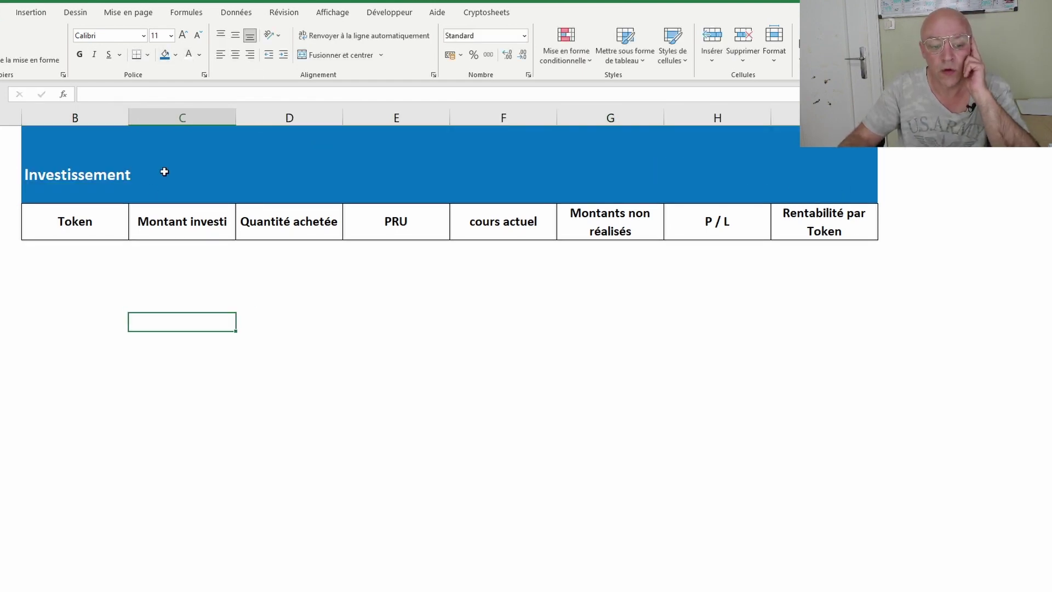
left_click(159, 173)
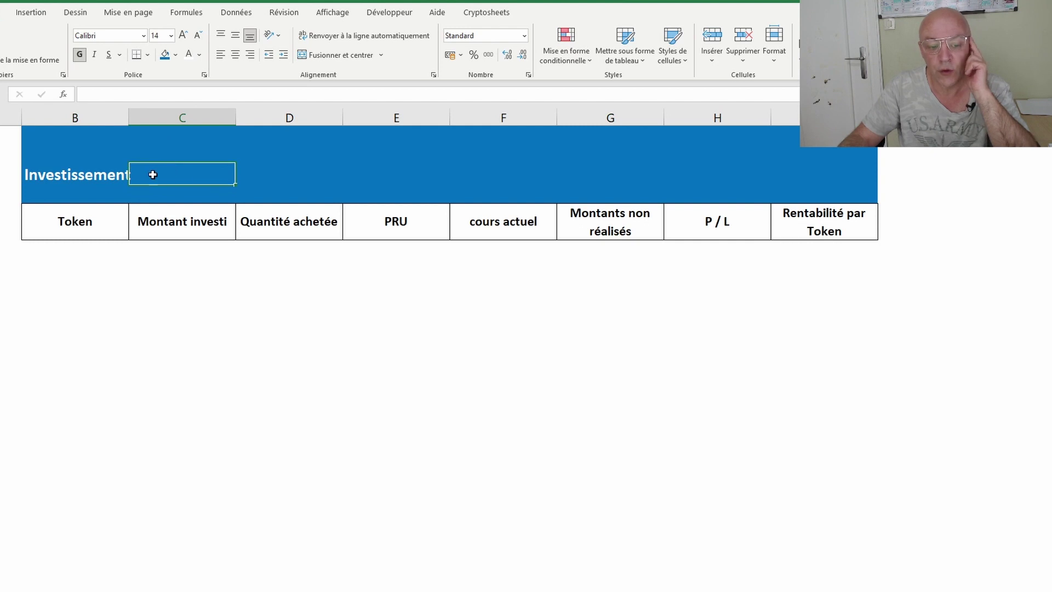
left_click(380, 176)
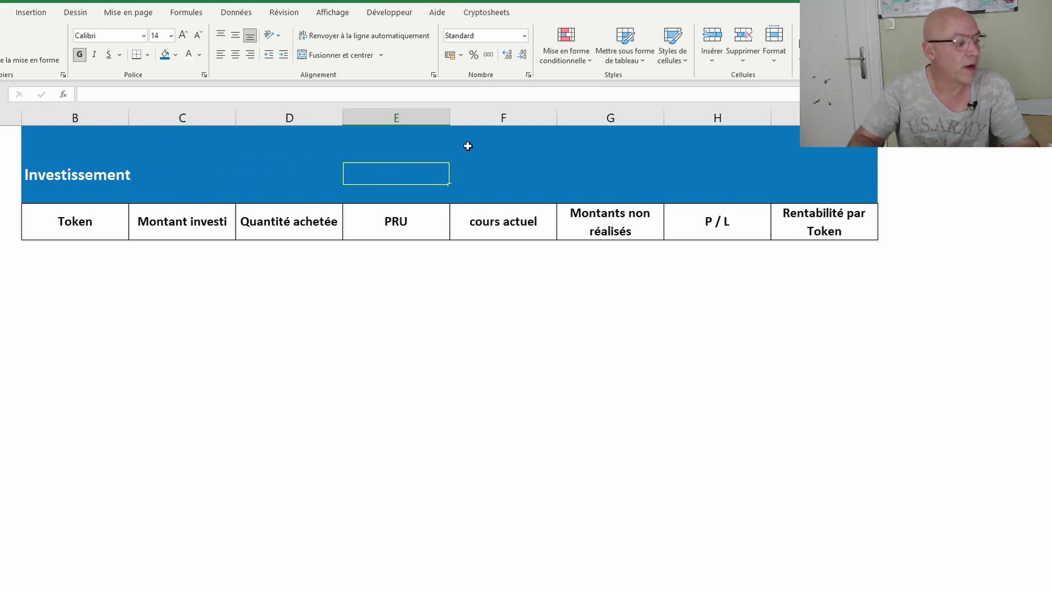
type("Valeur du PF")
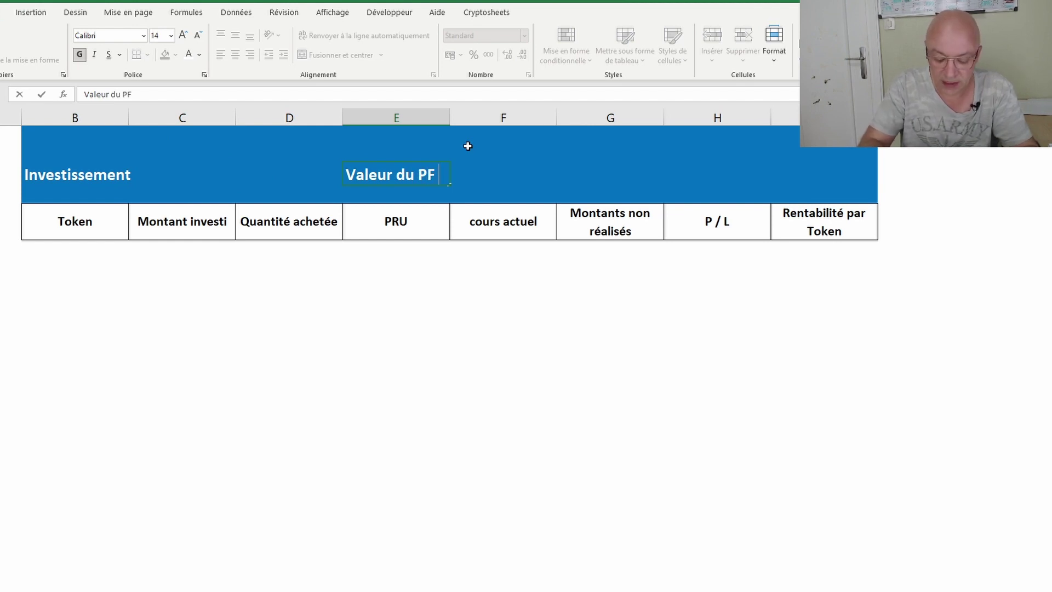
left_click(515, 374)
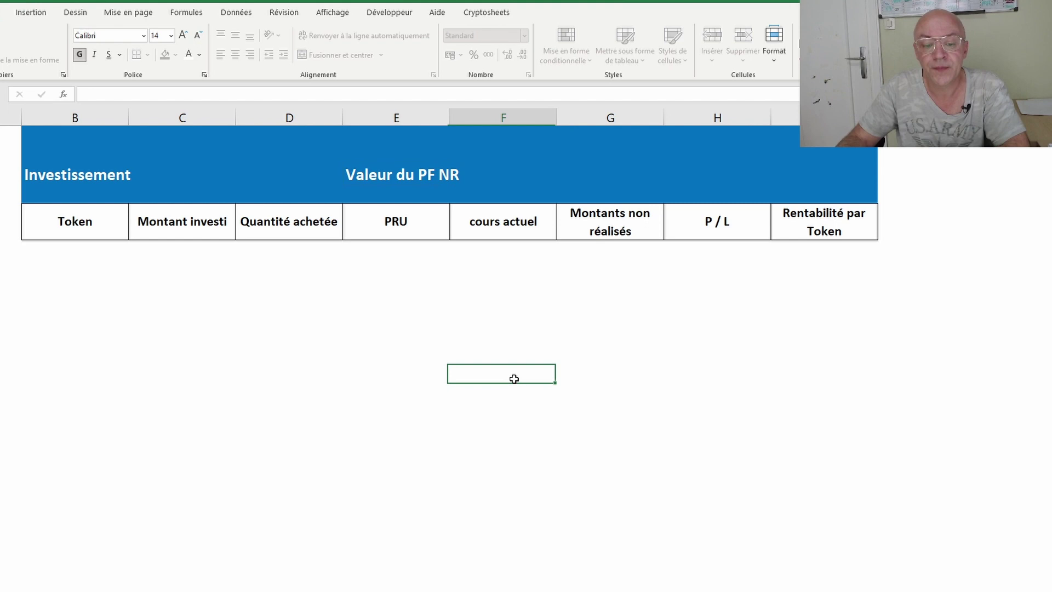
Enter the banner label Rentabilité in H3 and widen column E to fit the Valeur du PF NR label
left_click(720, 166)
type("Renta")
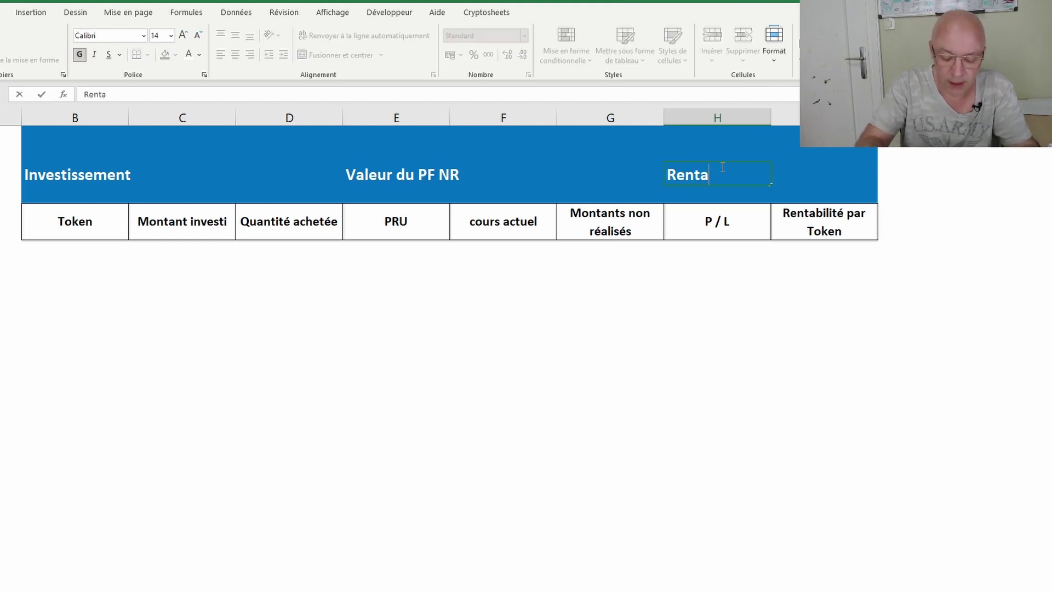
type("bilité")
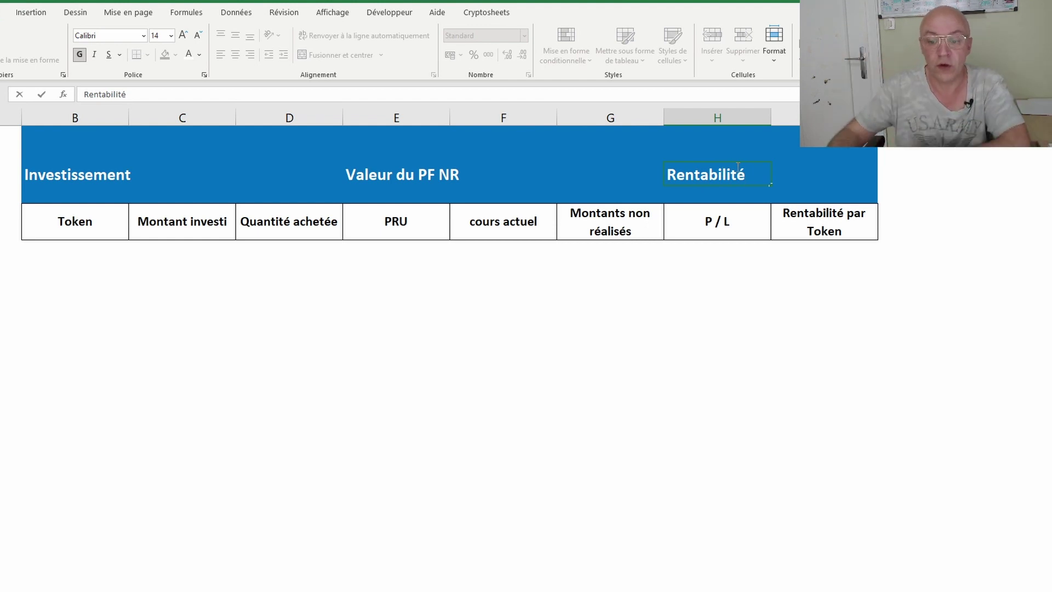
left_click(820, 169)
left_click(737, 316)
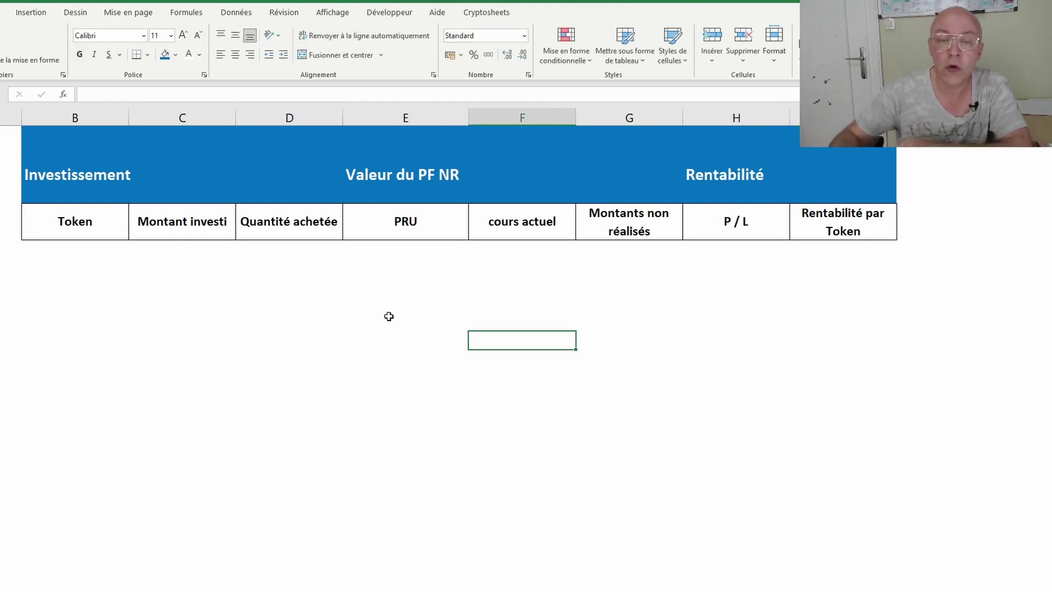
Apply left, inner and right vertical borders to columns B to I, from the header row down through the empty rows below
left_click(67, 218)
left_click_drag(66, 218, 816, 545)
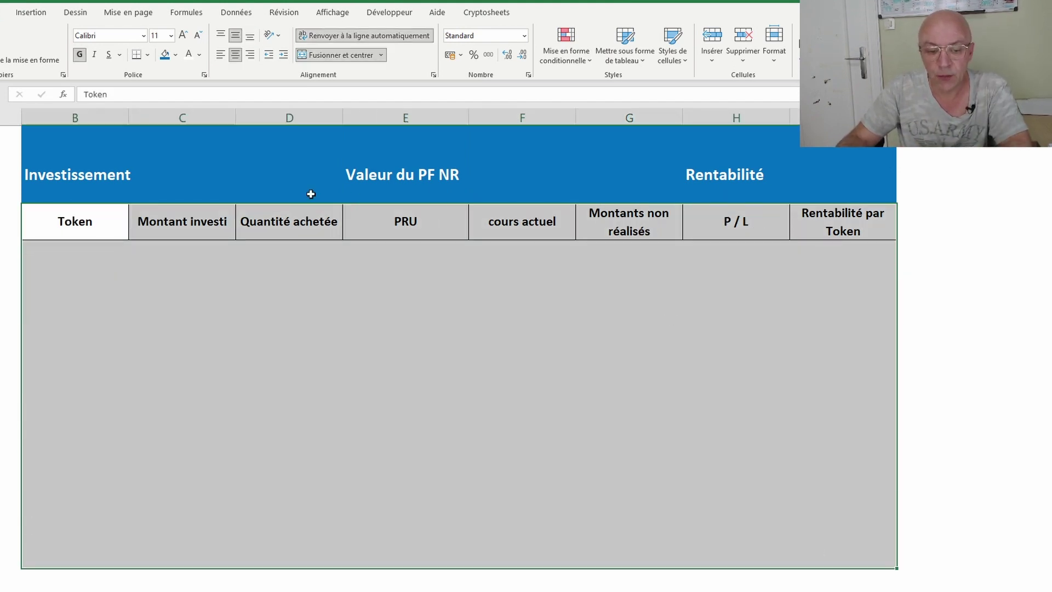
right_click(437, 302)
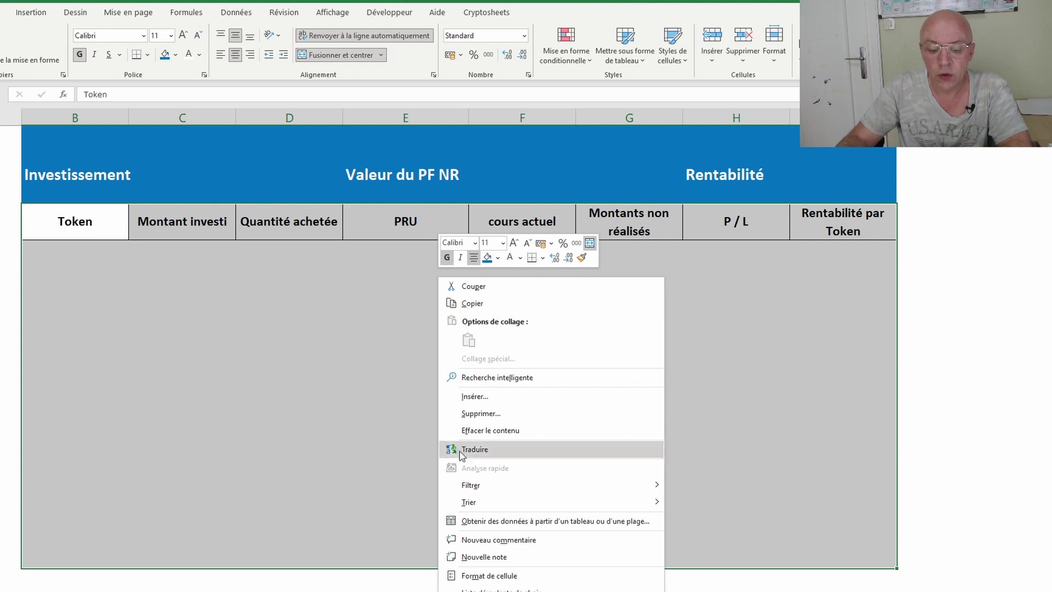
left_click(499, 574)
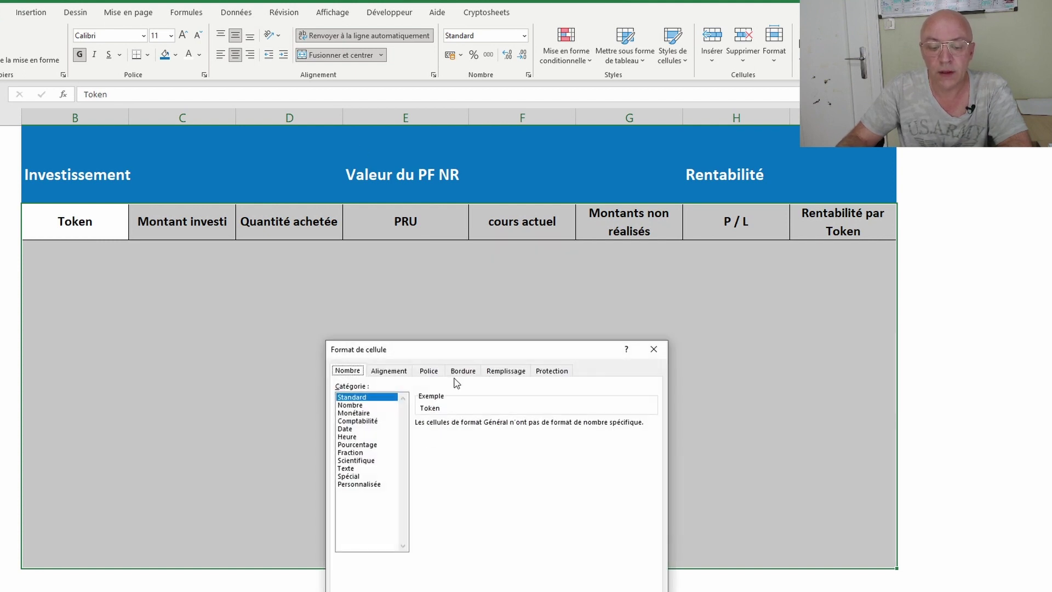
left_click(463, 370)
left_click(514, 512)
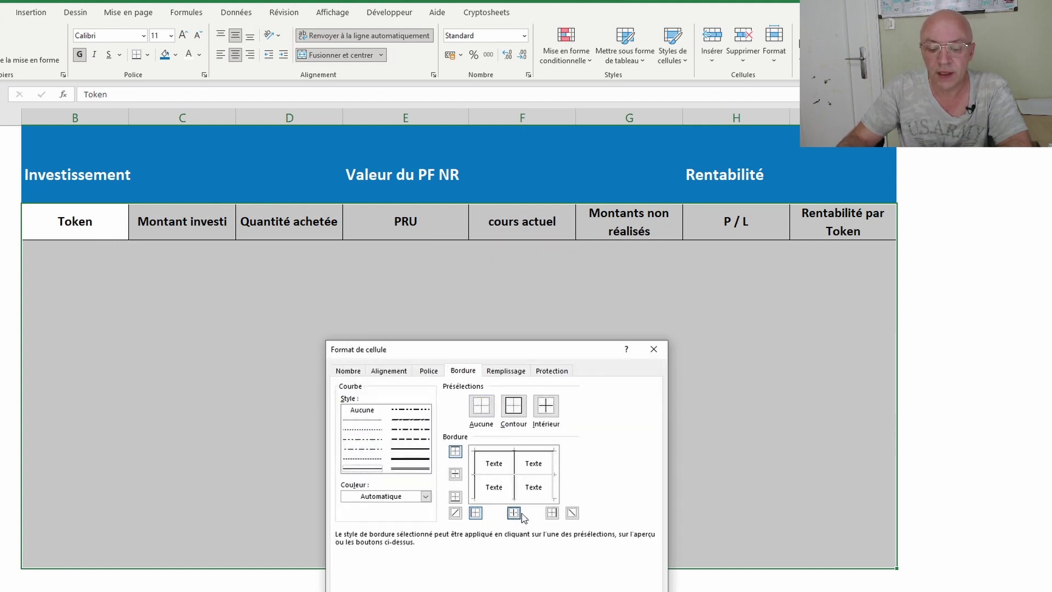
left_click(552, 513)
key("Return")
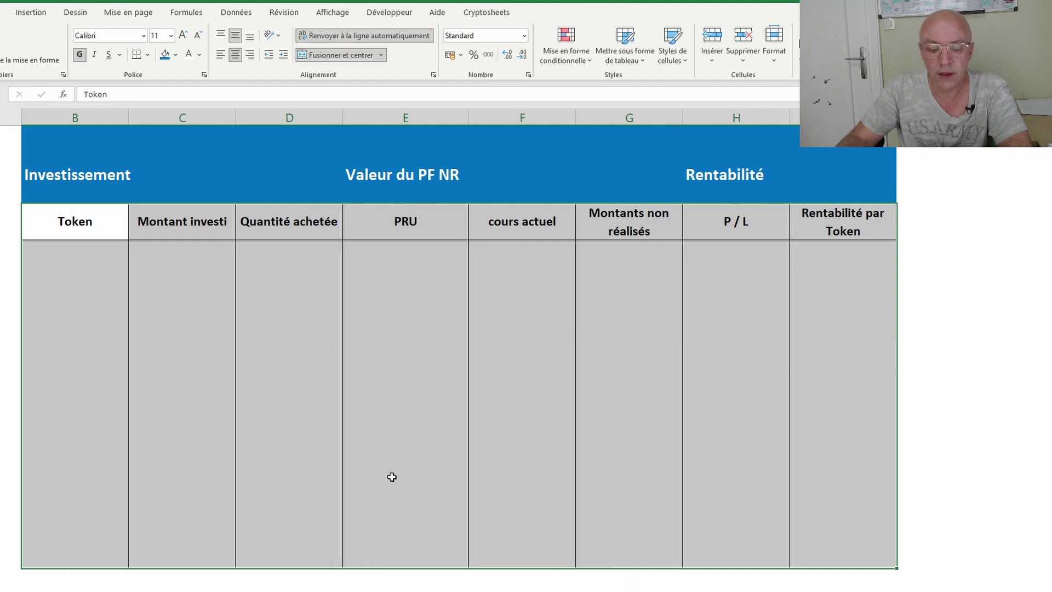
left_click(419, 498)
left_click_drag(109, 290, 967, 396)
left_click(967, 396)
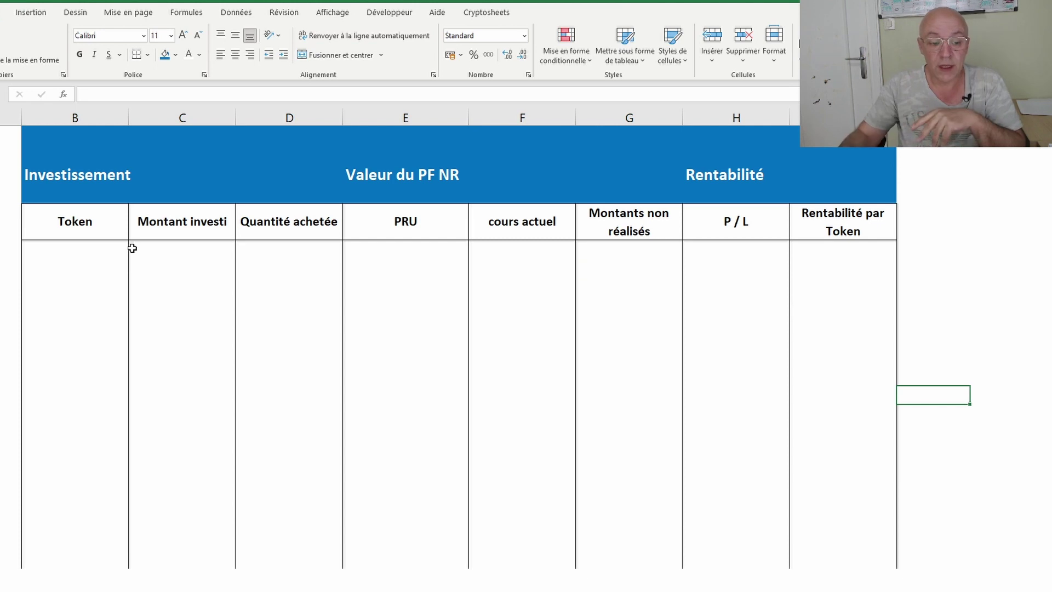
left_click_drag(81, 248, 82, 401)
left_click(164, 389)
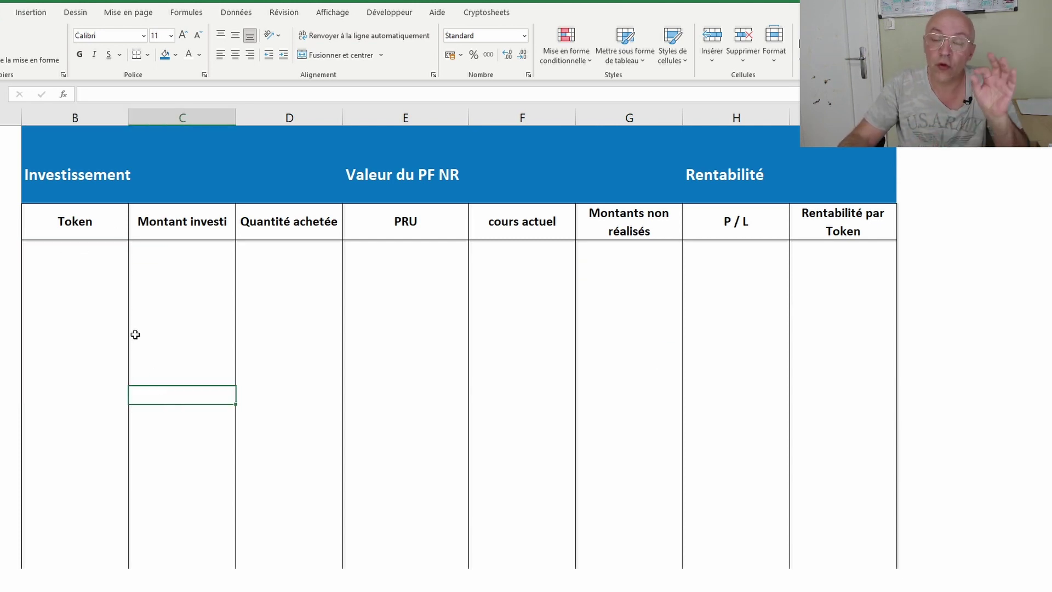
Go to the Données sheet and examine the repeated BTC and BNB entries in the Token column
left_click(44, 564)
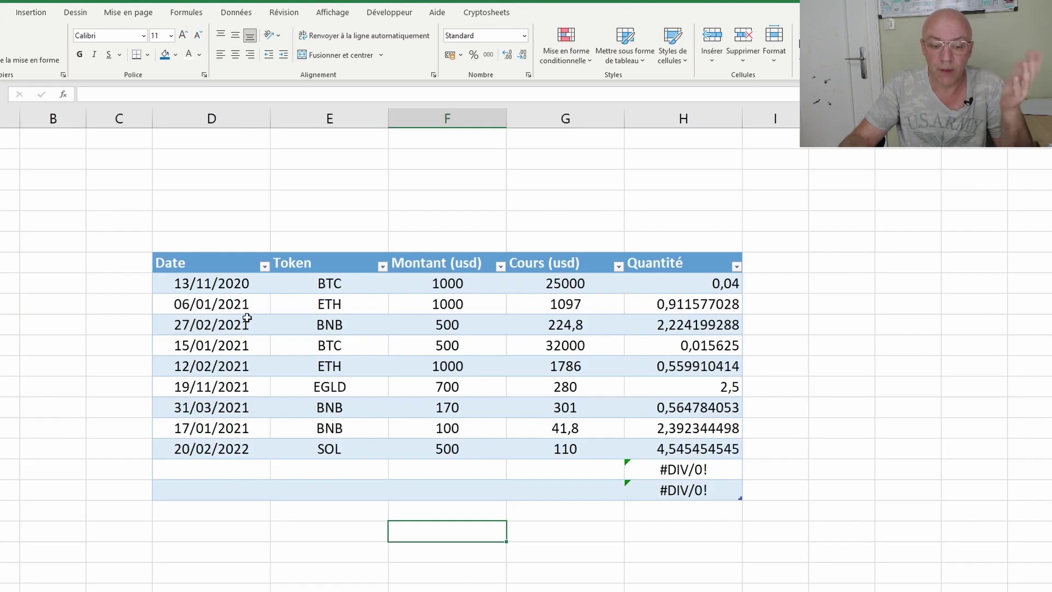
left_click(346, 286)
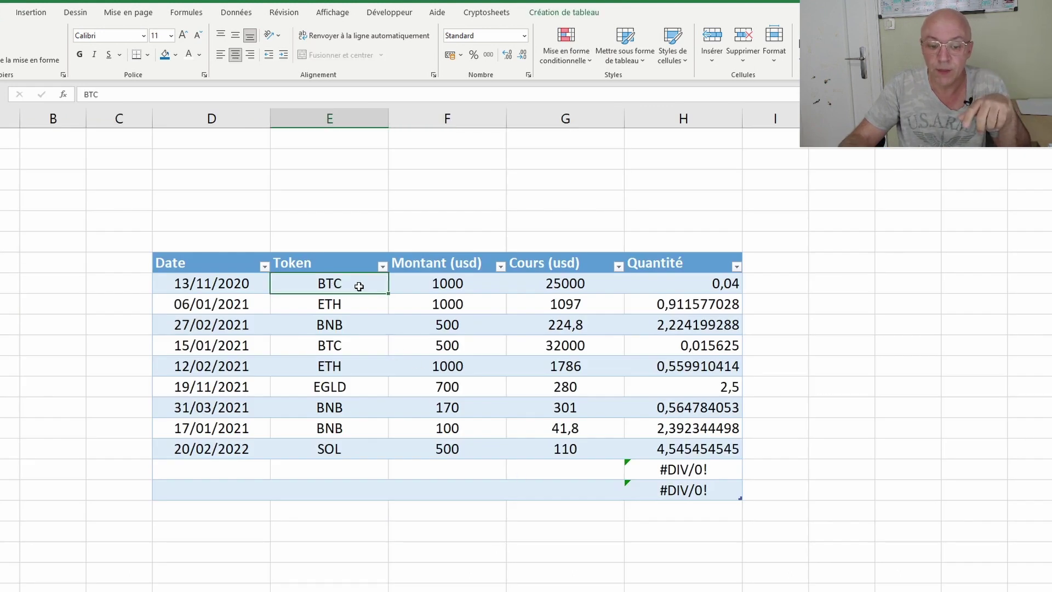
left_click(341, 347)
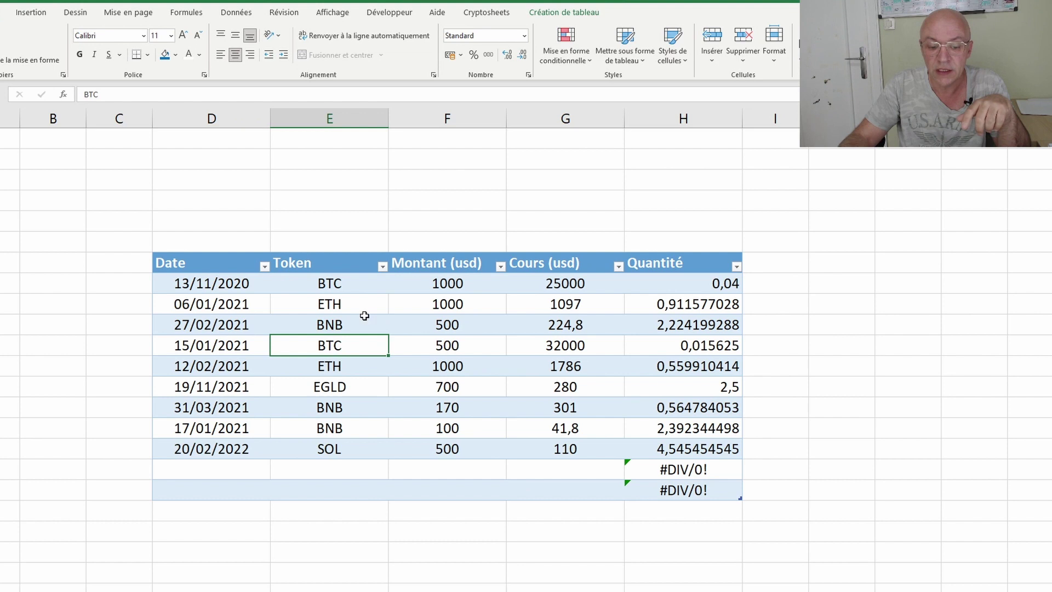
left_click(341, 326)
left_click(348, 403)
left_click(349, 424)
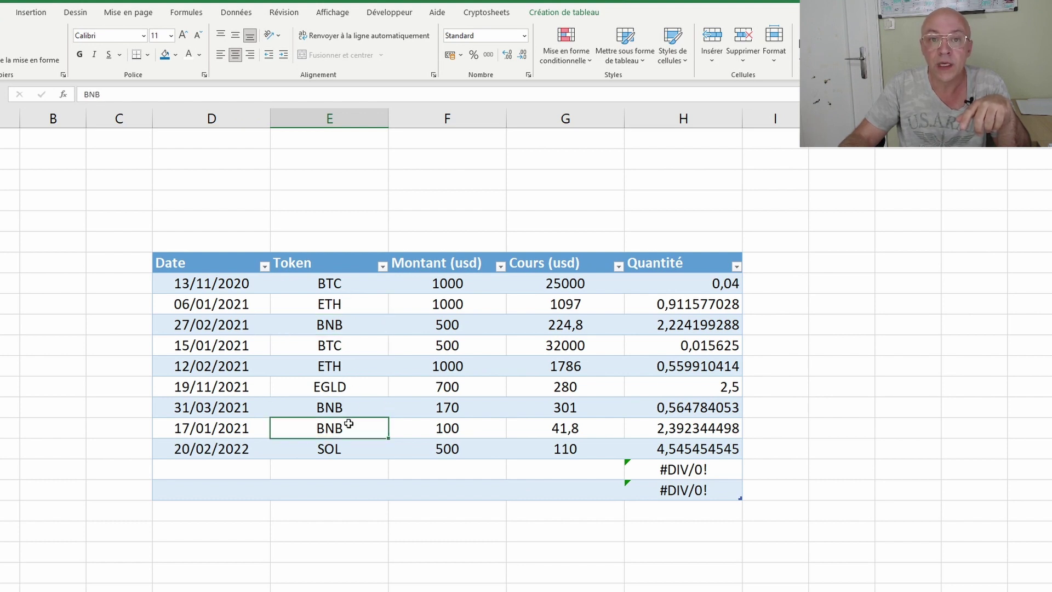
On the TDB sheet, start a UNIQUE formula in cell B7, the first cell under the Token header
key("ctrl+Page_Down")
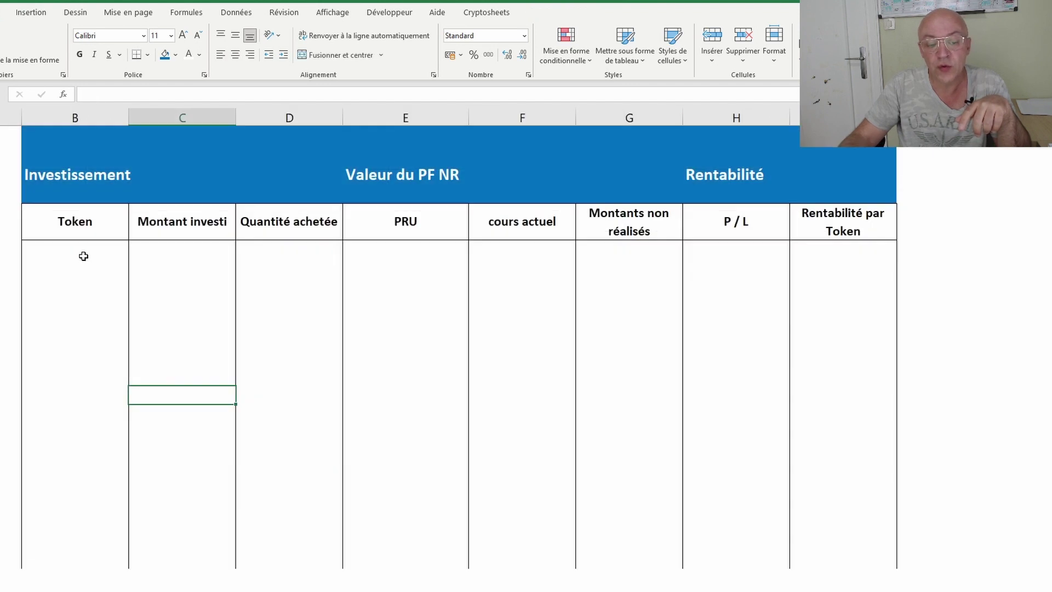
left_click_drag(83, 255, 68, 405)
left_click(185, 389)
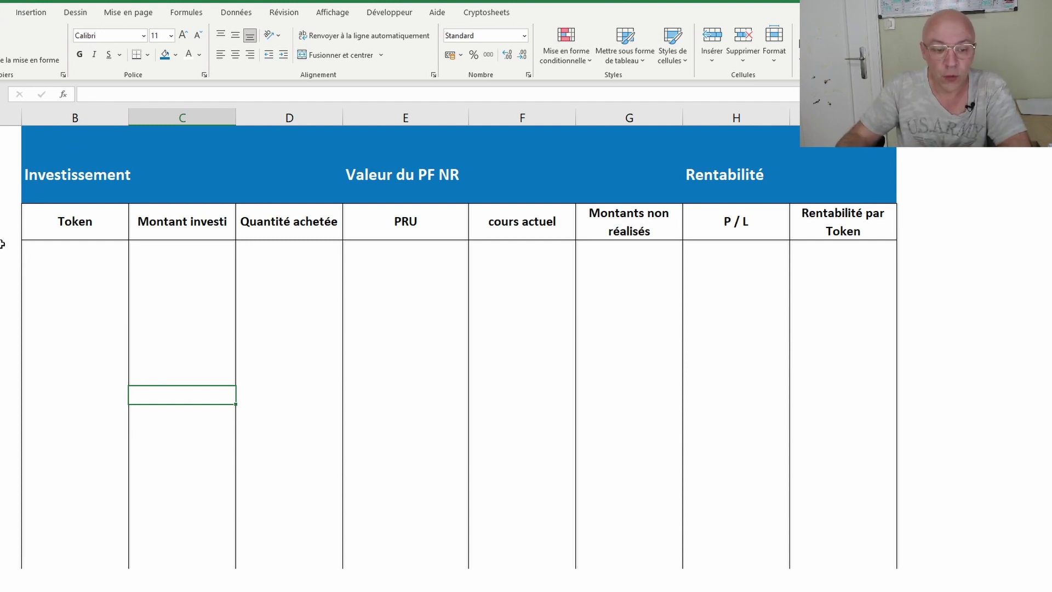
left_click(61, 291)
left_click(67, 250)
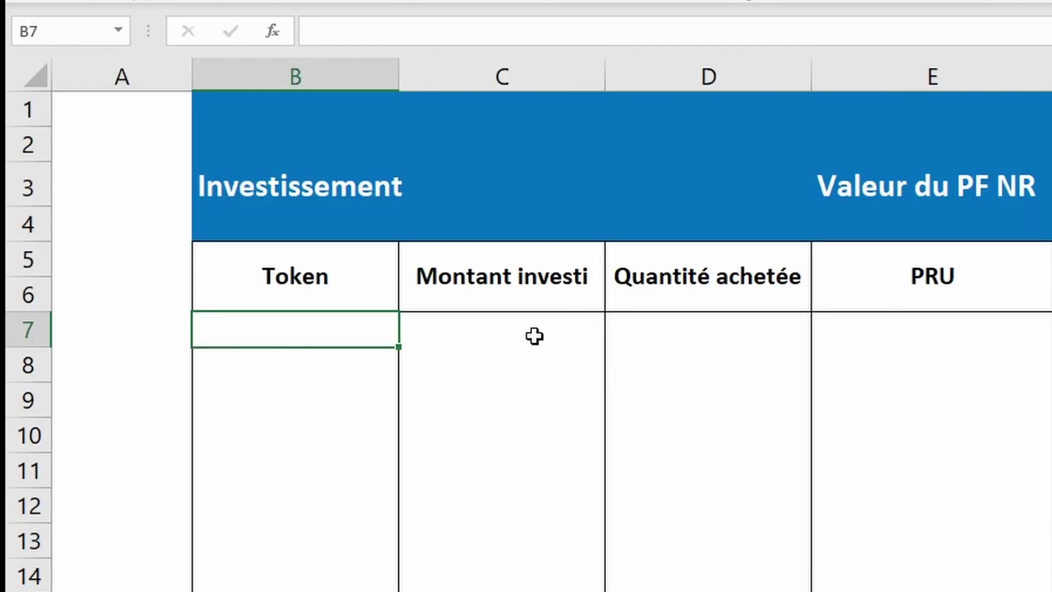
type("=uni")
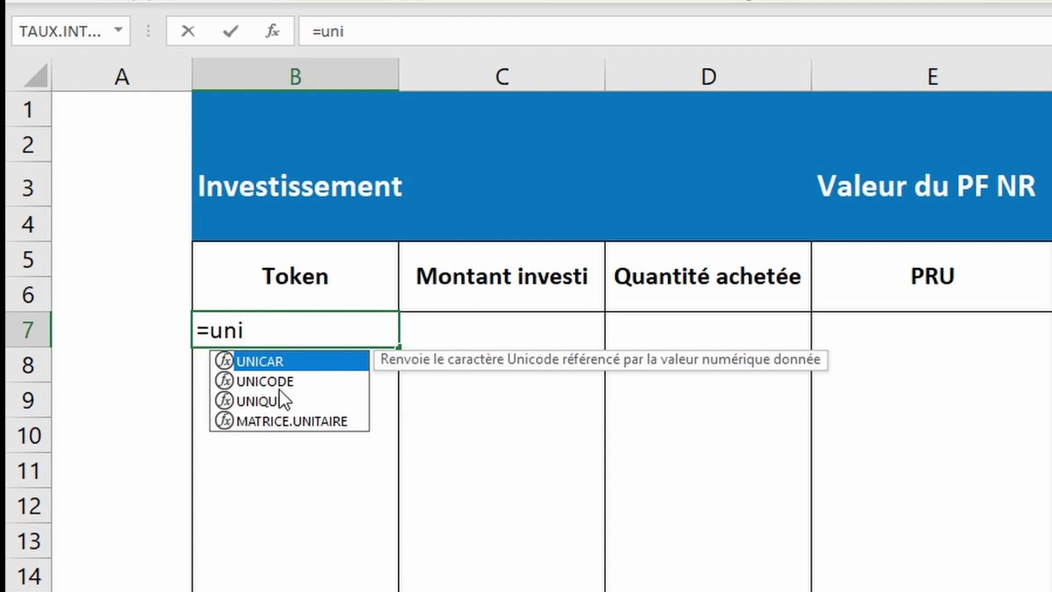
left_click(255, 399)
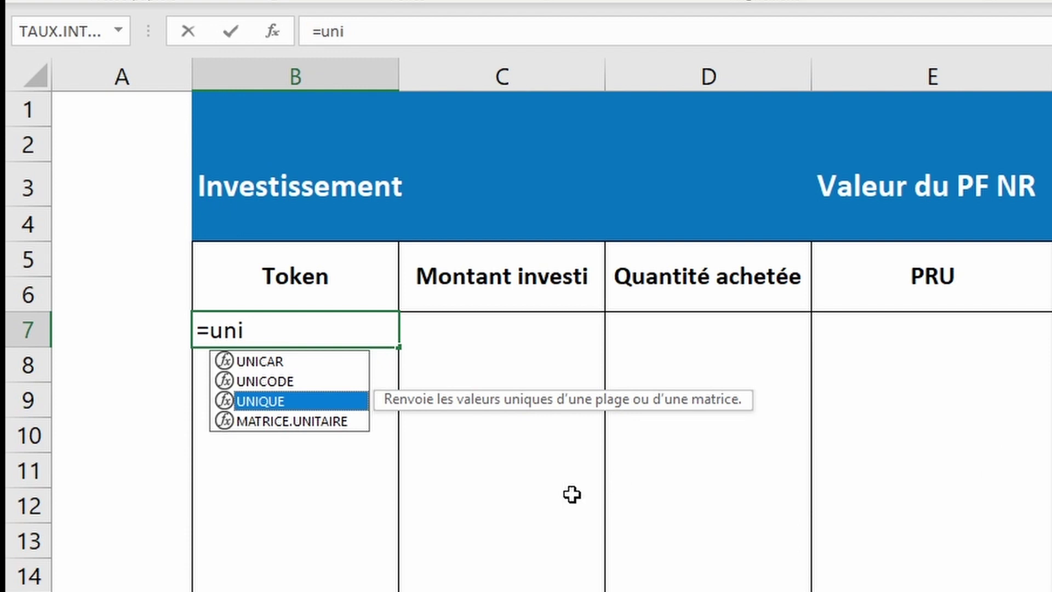
double_click(278, 400)
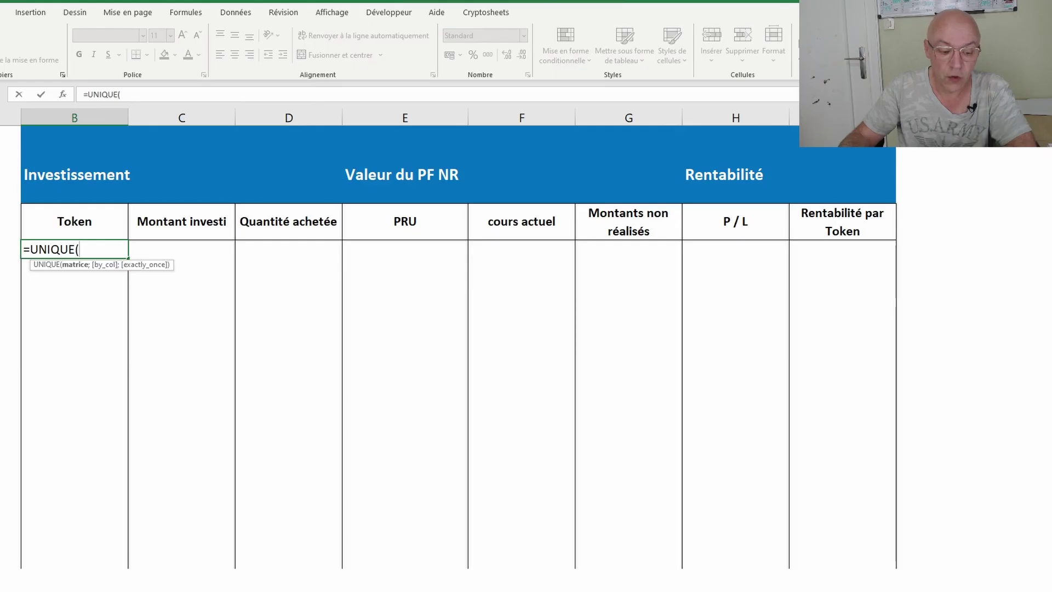
Complete the formula as =UNIQUE(Tableau1[Token]), using the Token column of the Données table, and check the resulting token list
key("ctrl+Page_Up")
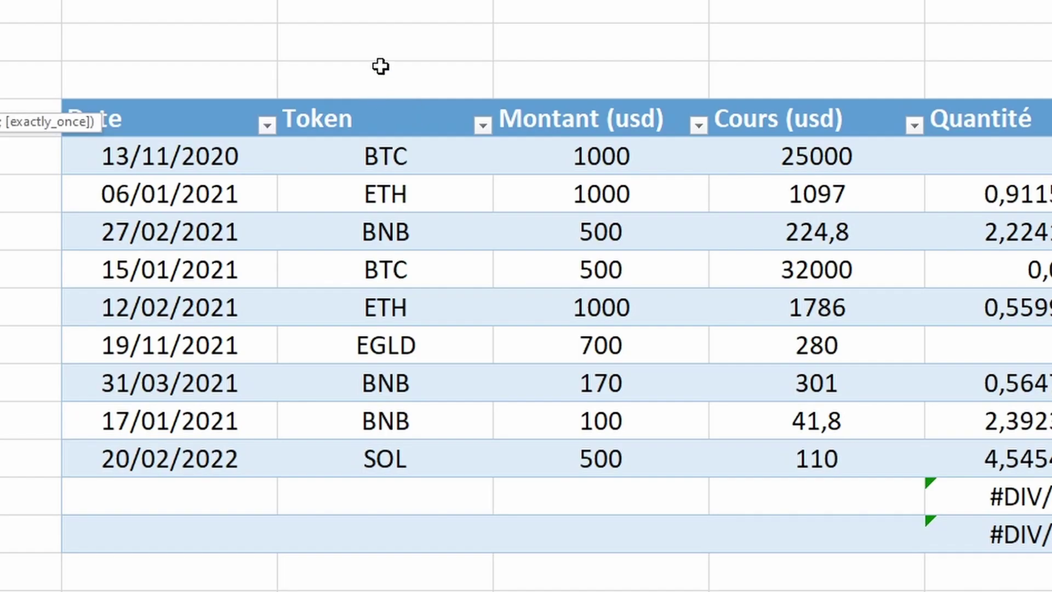
left_click(389, 99)
key("ctrl+c")
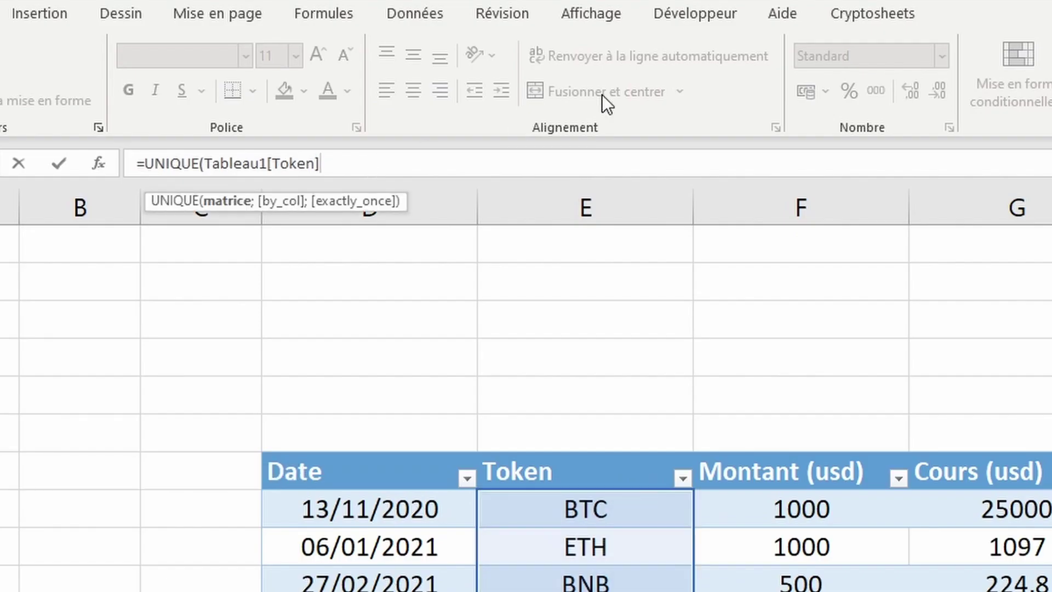
type(")")
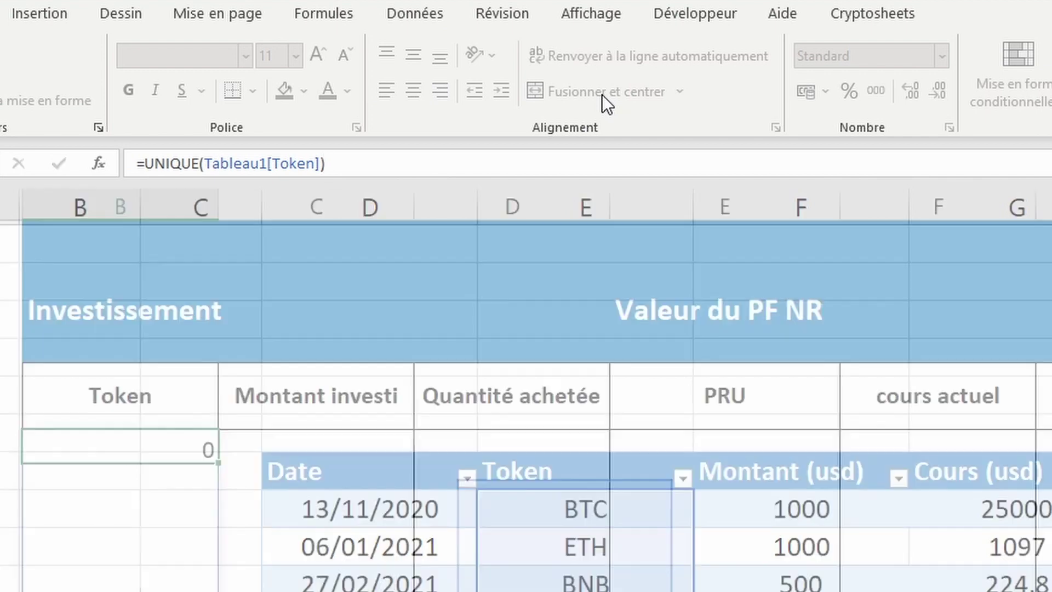
key("Return")
left_click(258, 395)
left_click_drag(65, 262, 70, 324)
key("Right")
left_click_drag(68, 254, 95, 326)
left_click(148, 326)
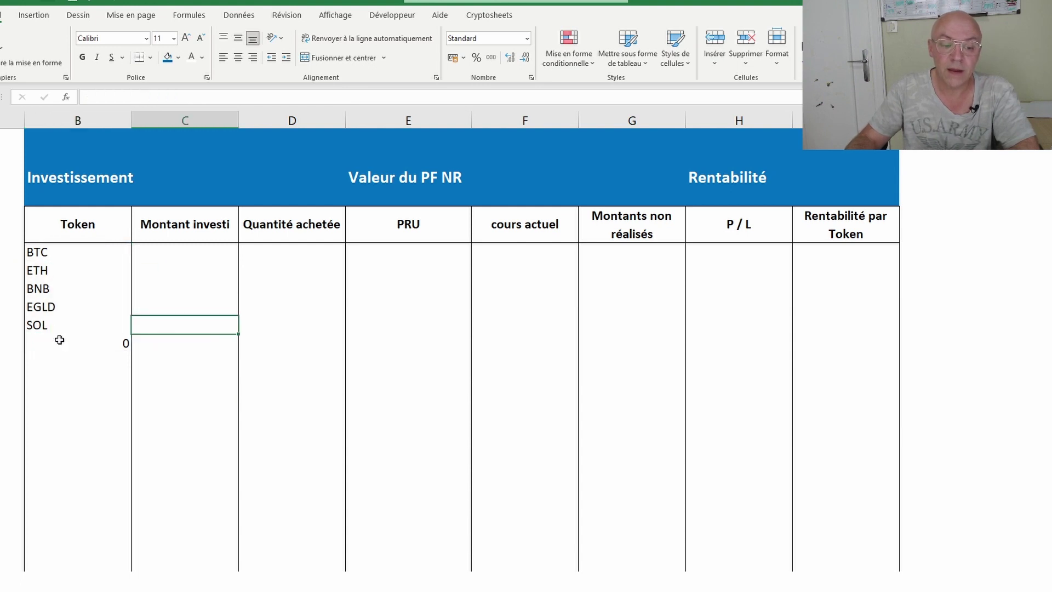
On the Données sheet, enter ATOM in the Token column directly below SOL and centre it in its cell
key("ctrl+Page_Up")
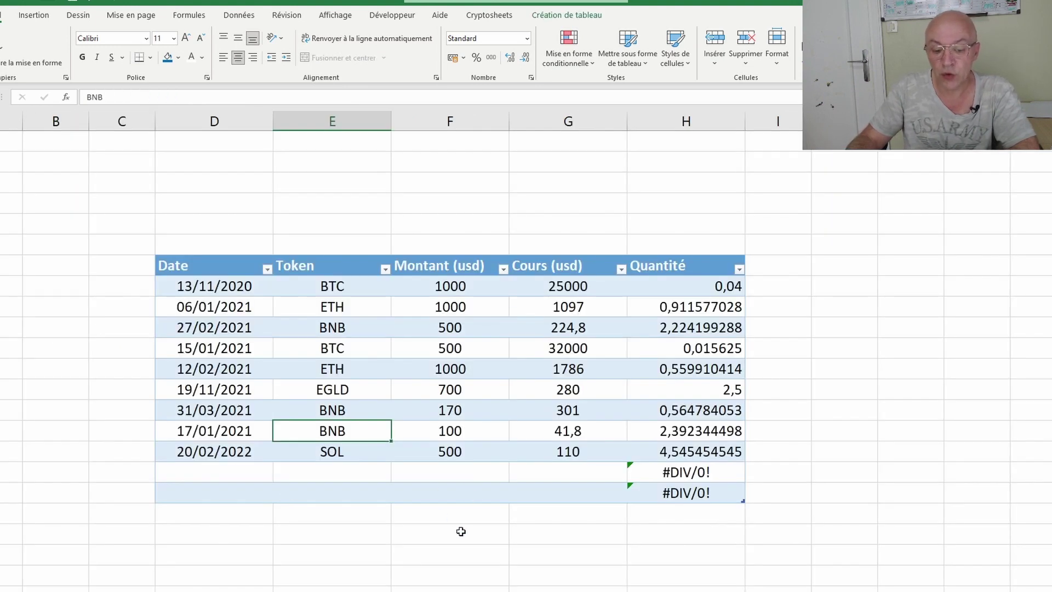
key("Down")
key("Down")
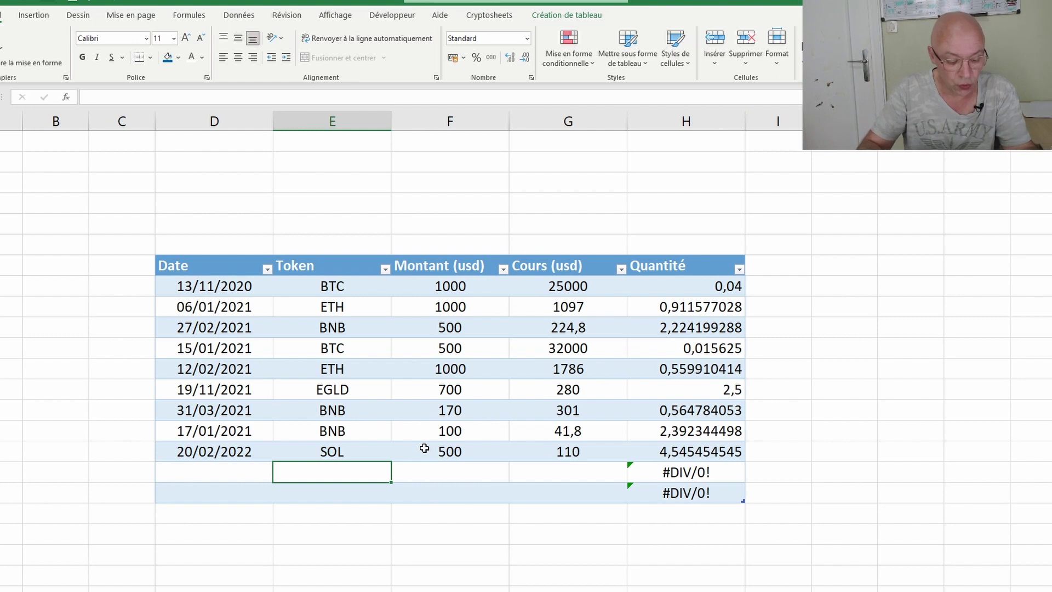
type("ATOM")
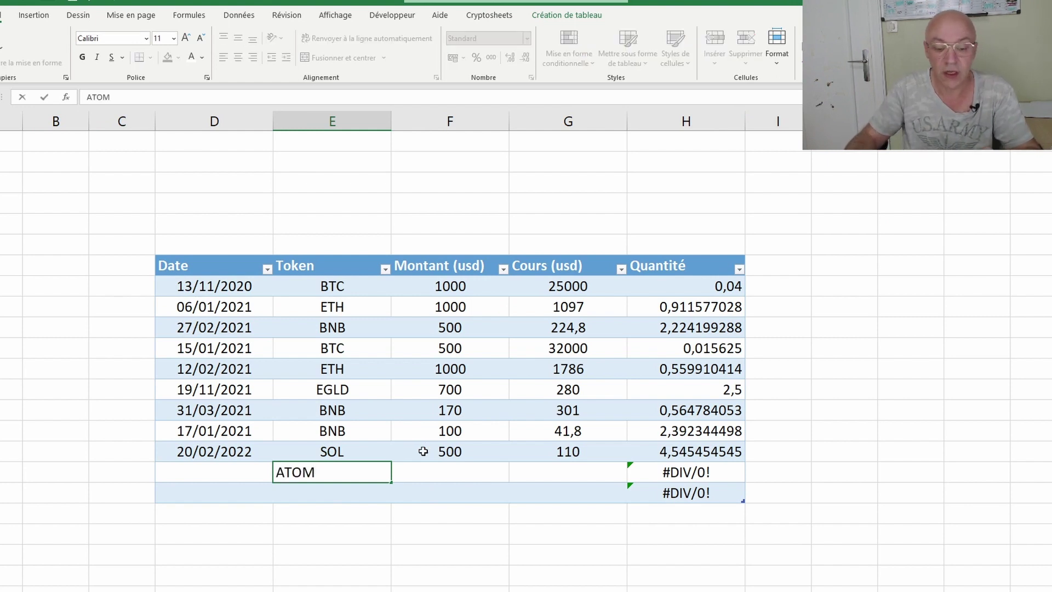
left_click(435, 532)
left_click(354, 471)
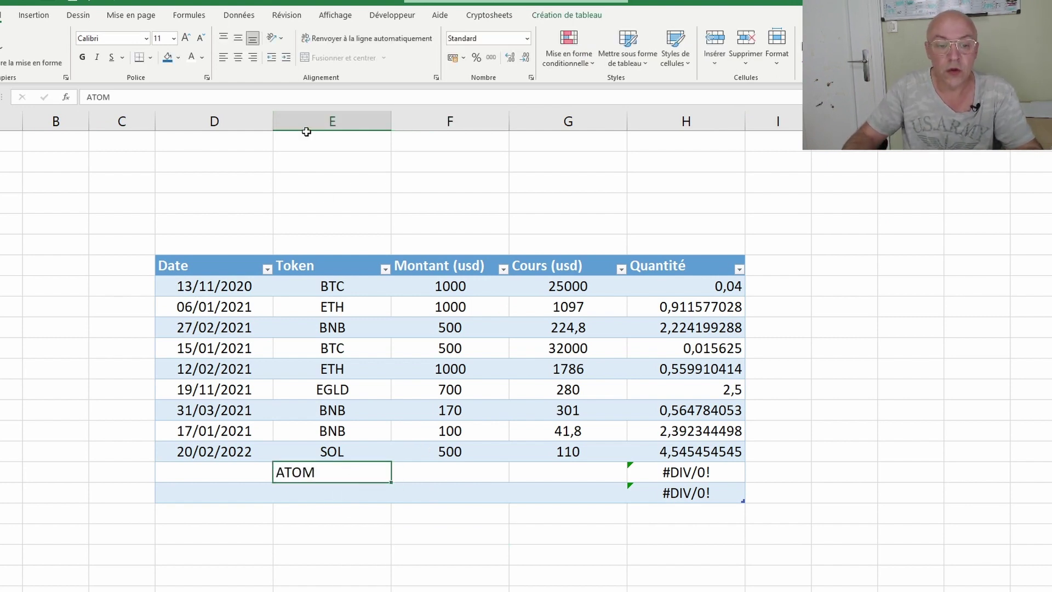
left_click(238, 57)
left_click(429, 507)
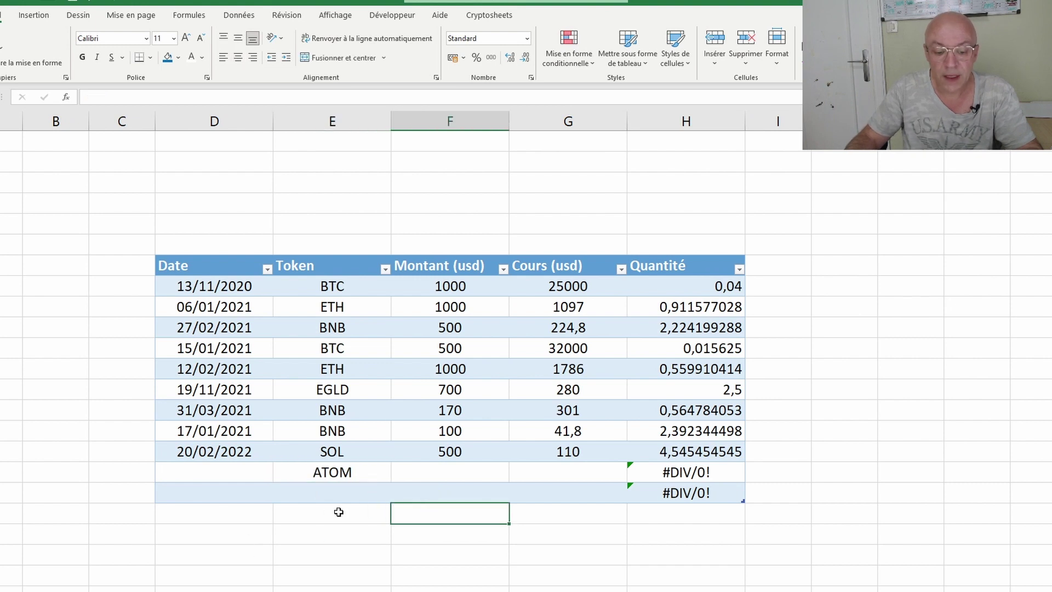
Enter ADA as the token in the last row of the purchase table, below ATOM
left_click(385, 488)
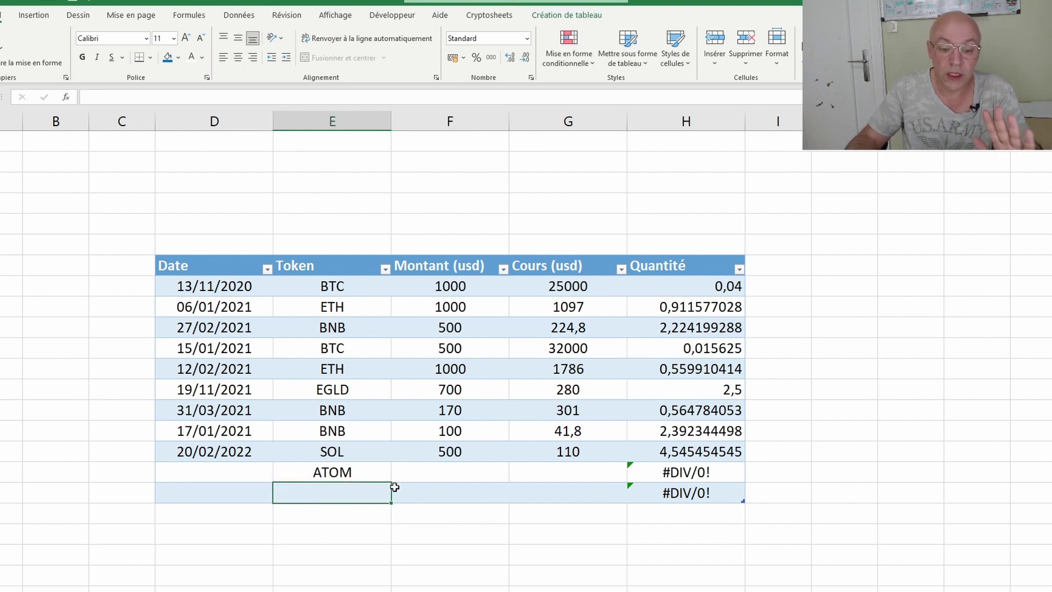
type("ADA")
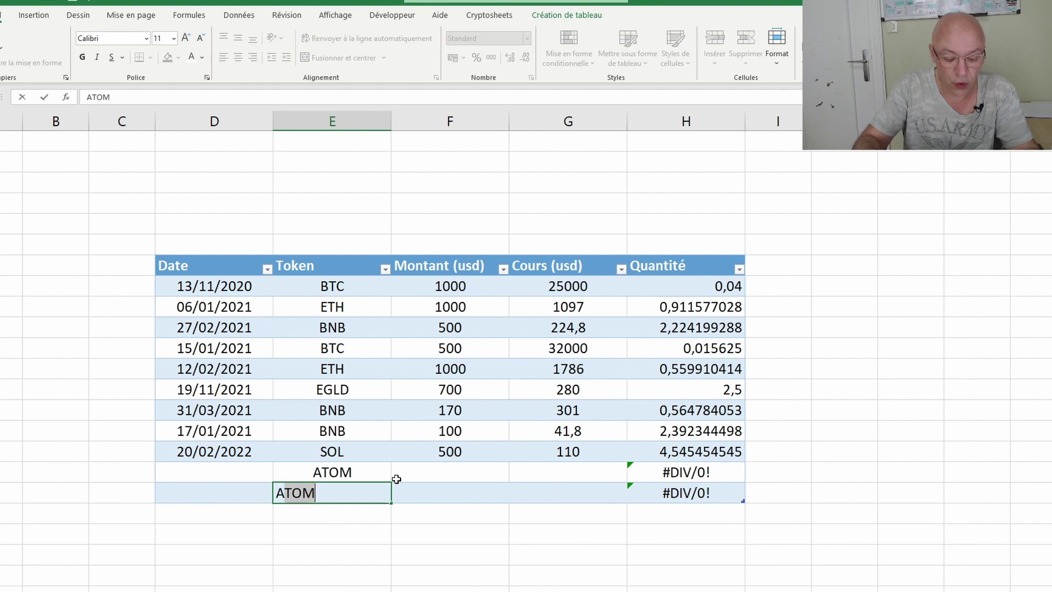
key("ctrl+Return")
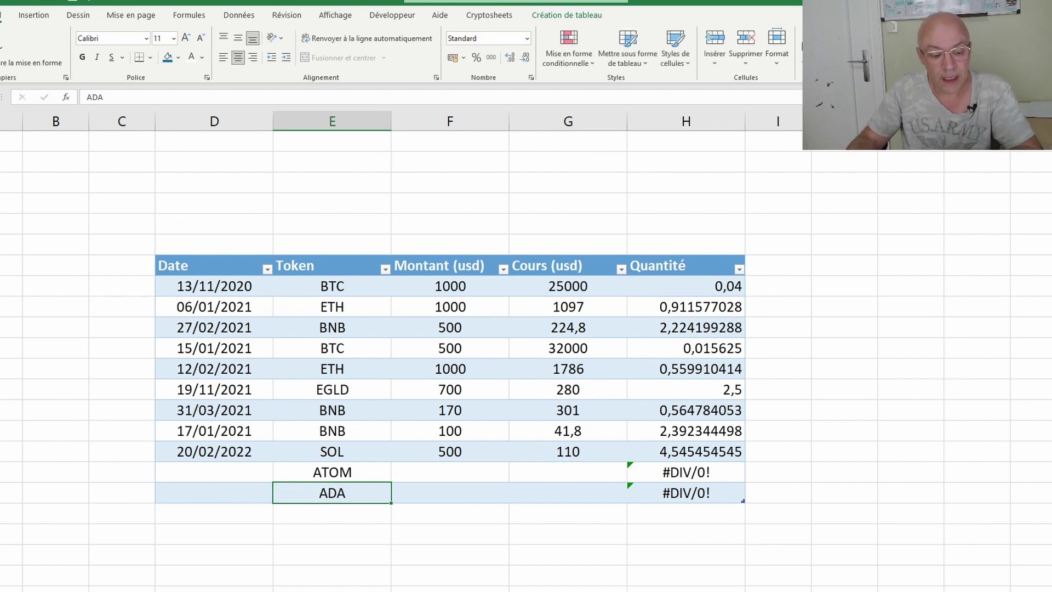
Return to the TDB sheet and examine the token list in column B, including the newly added tokens, and the Montant investi column
key("ctrl+Page_Down")
left_click_drag(55, 345, 55, 363)
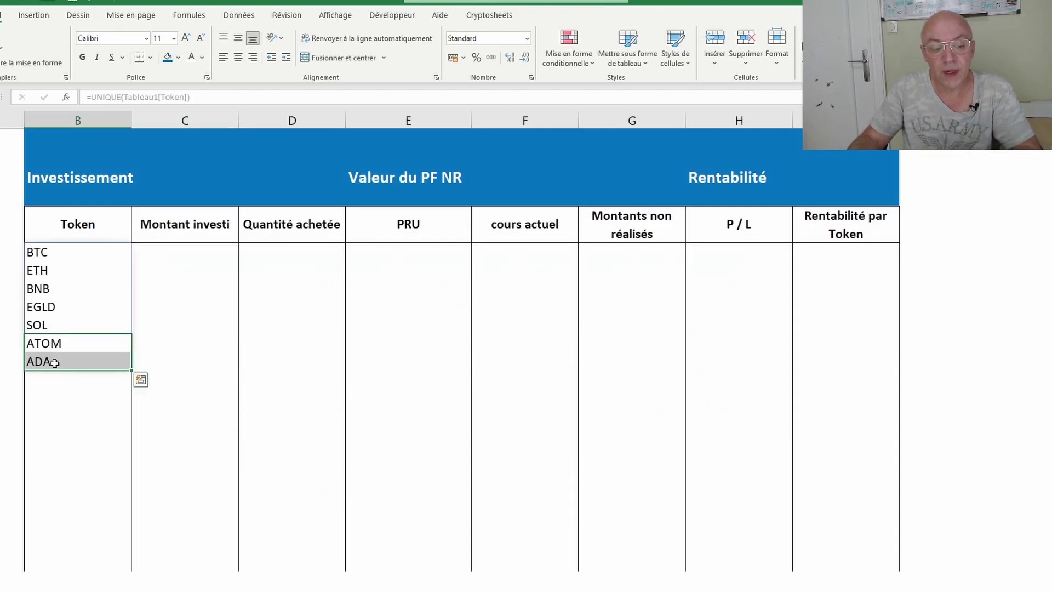
left_click(218, 402)
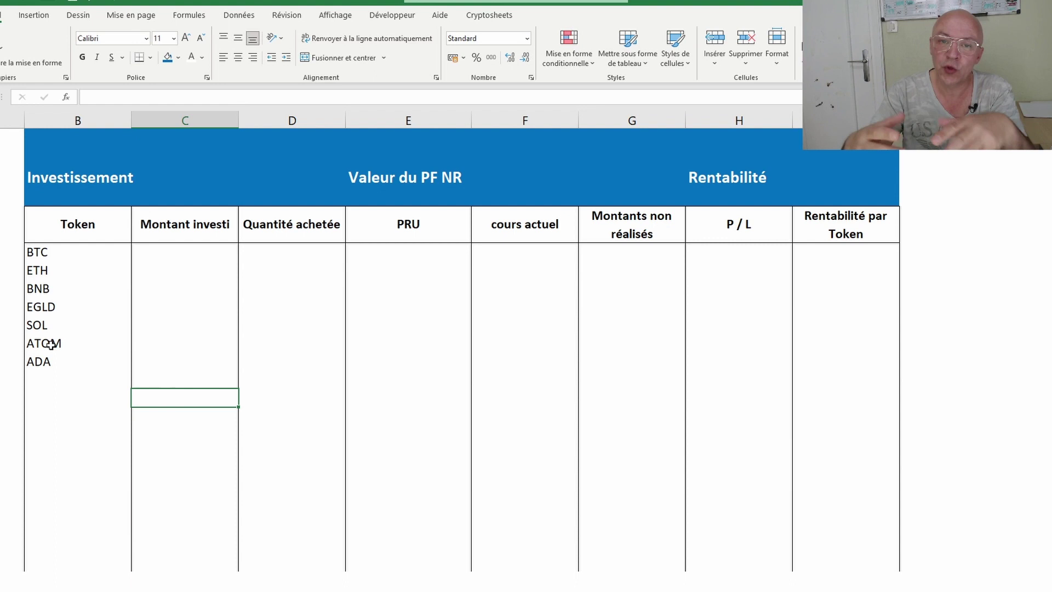
key("ctrl+Page_Down")
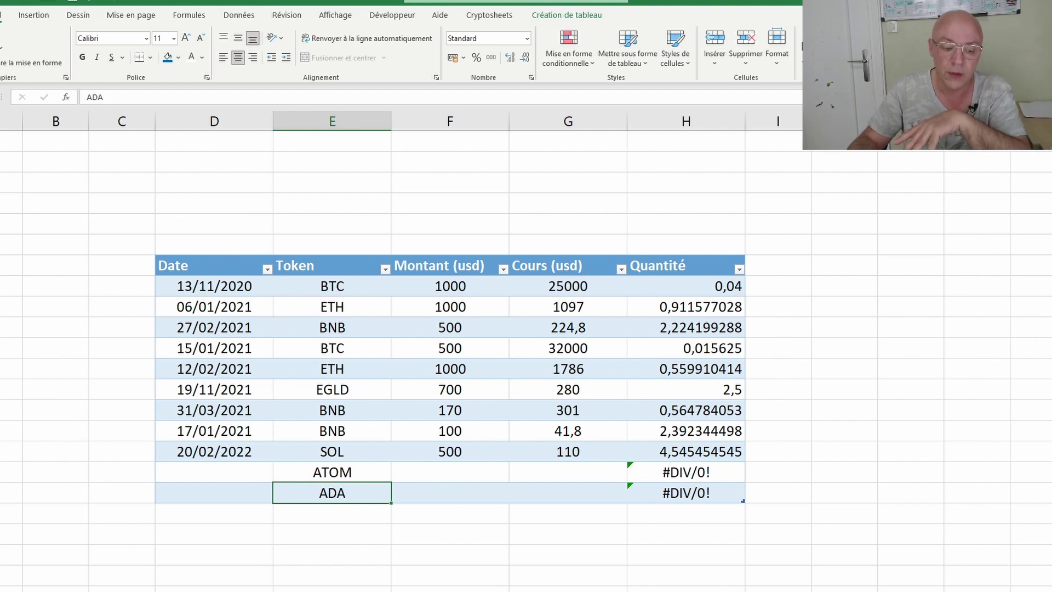
key("ctrl+Page_Up")
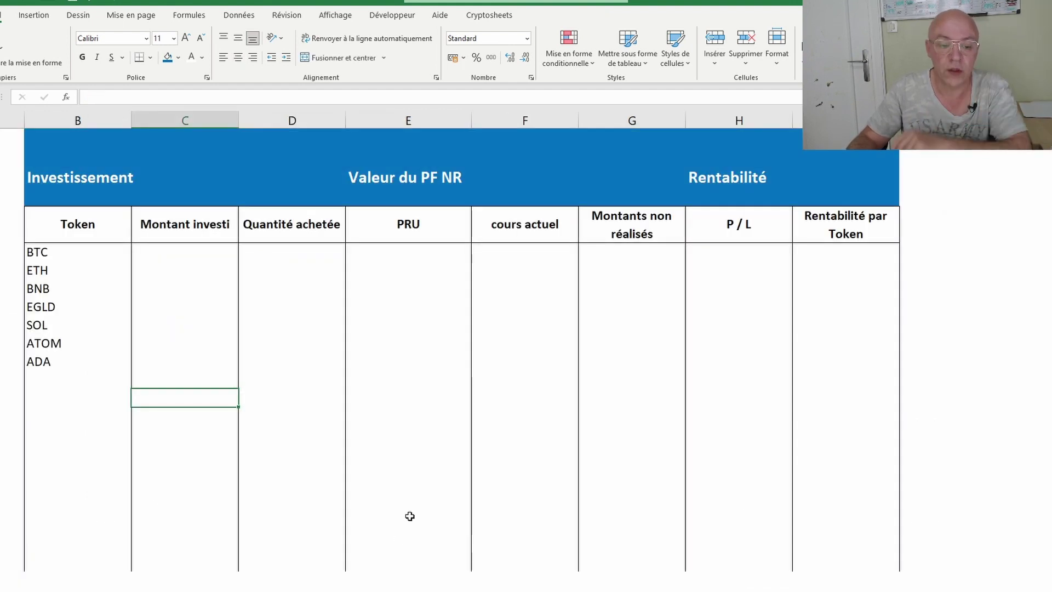
left_click(408, 514)
left_click(51, 251)
left_click(278, 343)
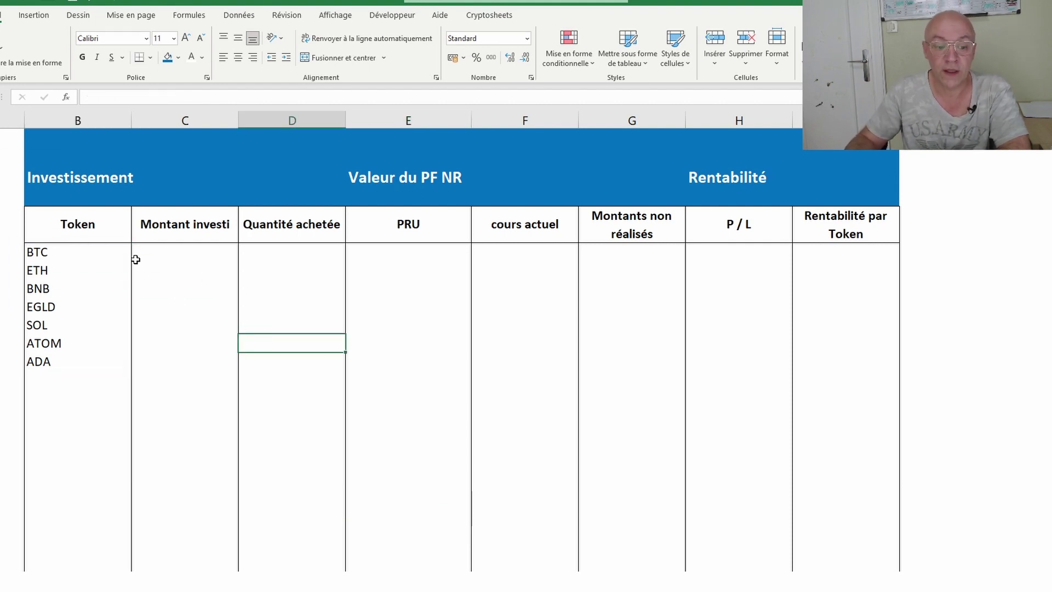
left_click(196, 259)
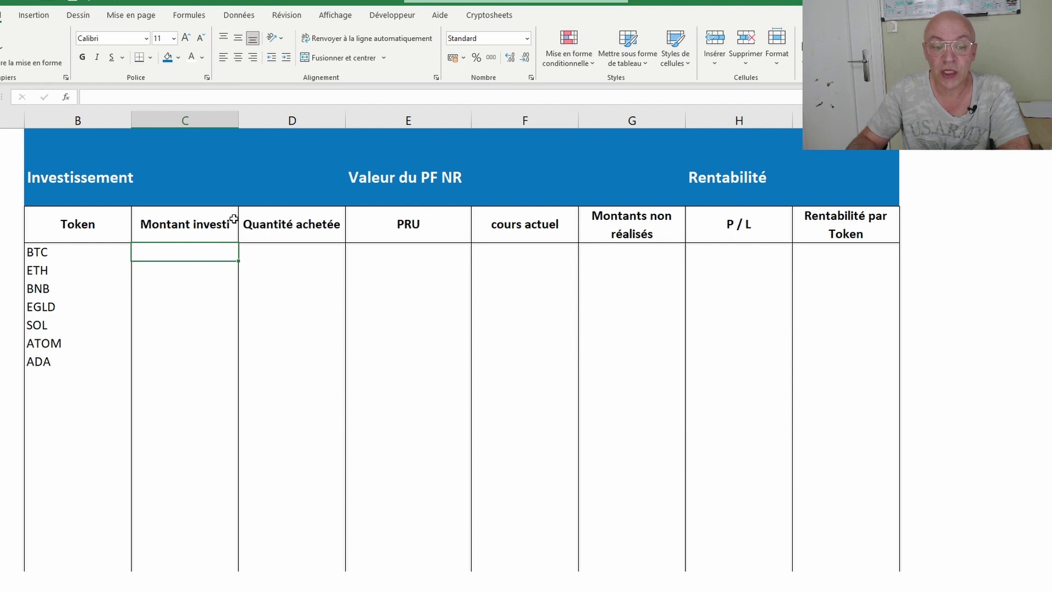
left_click(33, 250)
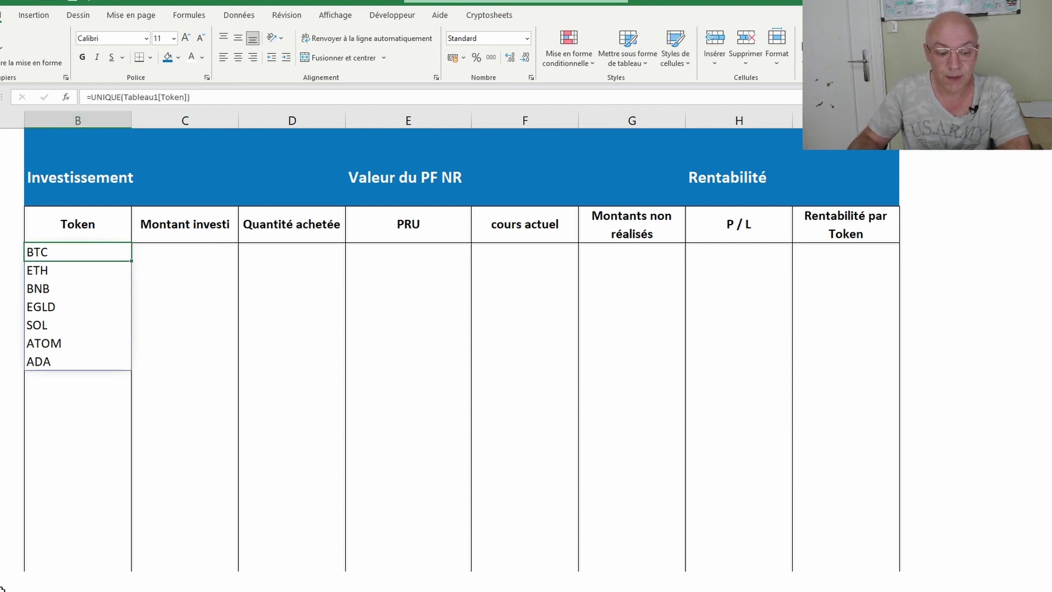
left_click(49, 285)
left_click(64, 268)
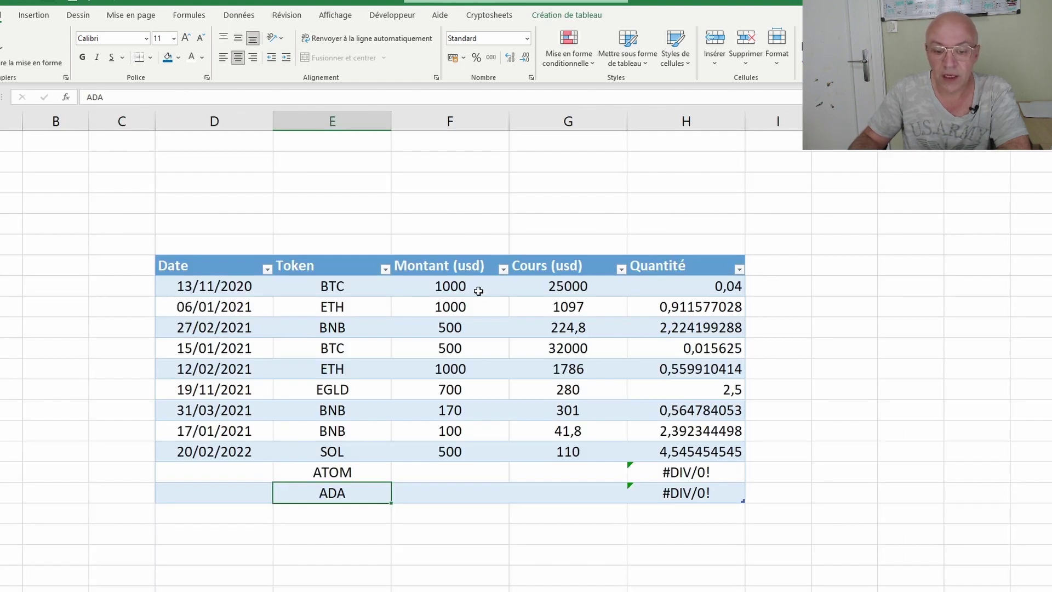
On the Données sheet, examine the Montant (usd) column and the amounts belonging to the two BTC rows
left_click_drag(454, 287, 454, 453)
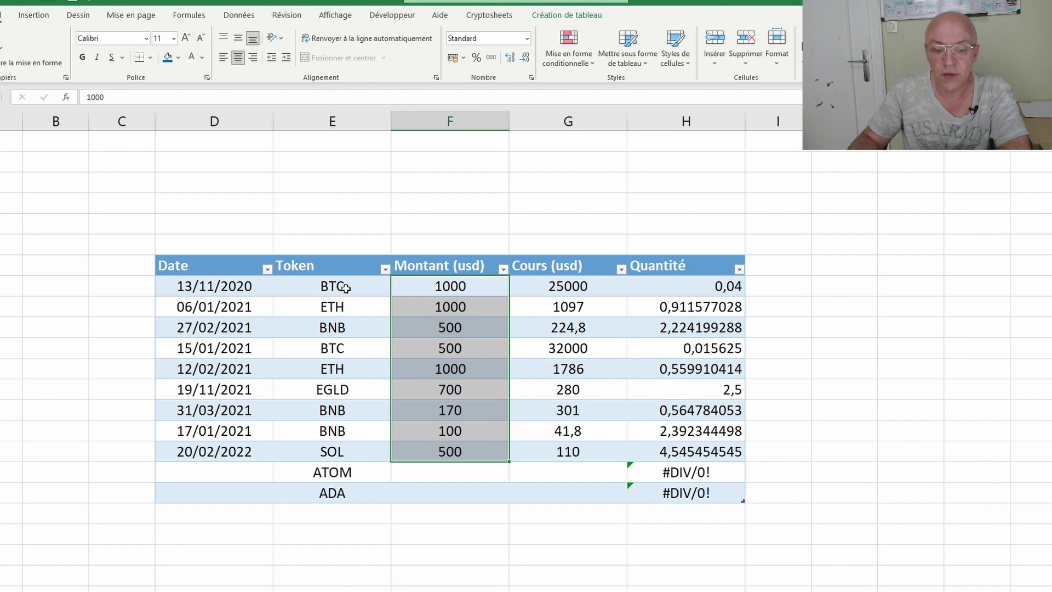
left_click(431, 389)
left_click(377, 291)
left_click(421, 281)
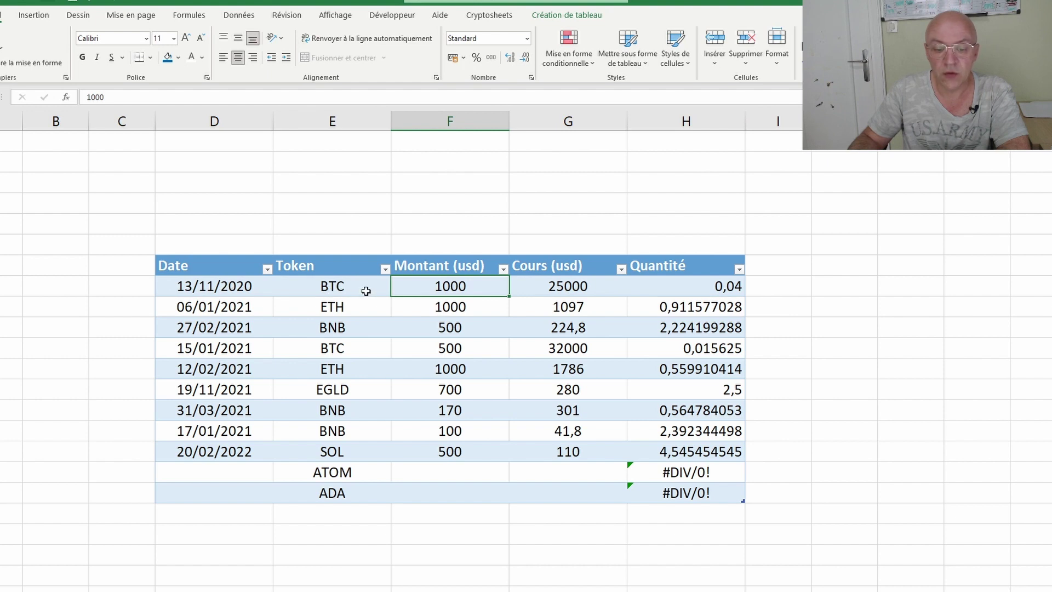
left_click(463, 351)
left_click(322, 353)
left_click(462, 353)
left_click(456, 290)
left_click(452, 342)
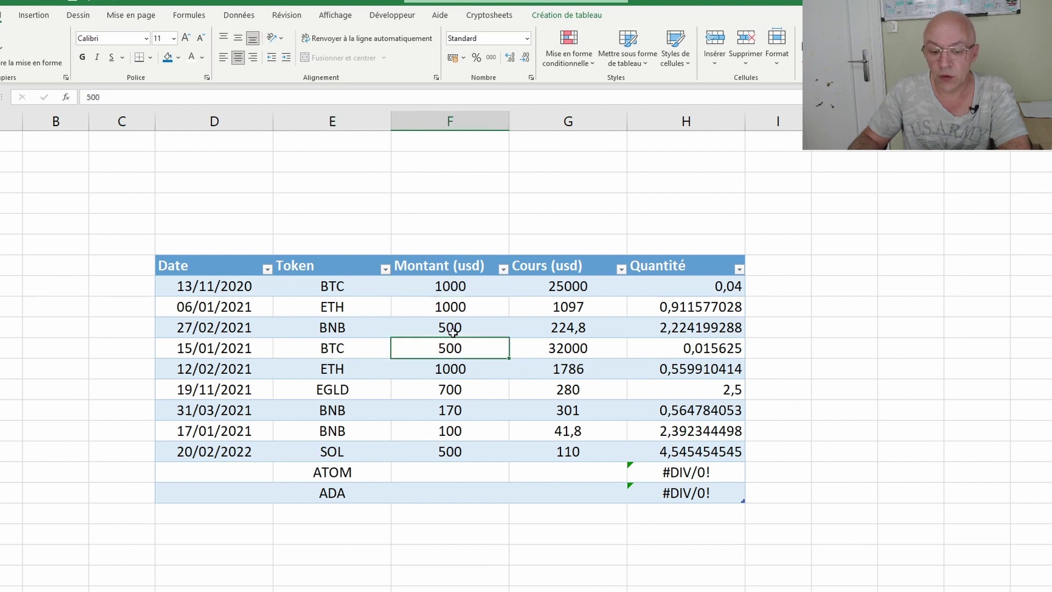
In the Montant investi cell for BTC on TDB, begin a SOMME.SI formula with Tableau1[Token] from Données as its range
key("ctrl+Page_Down")
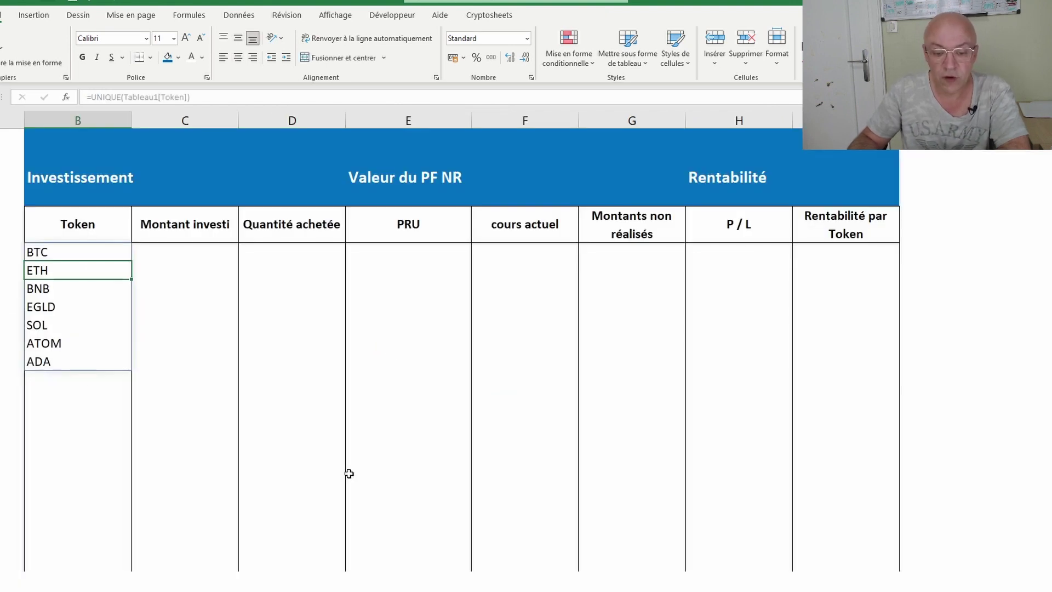
left_click(192, 252)
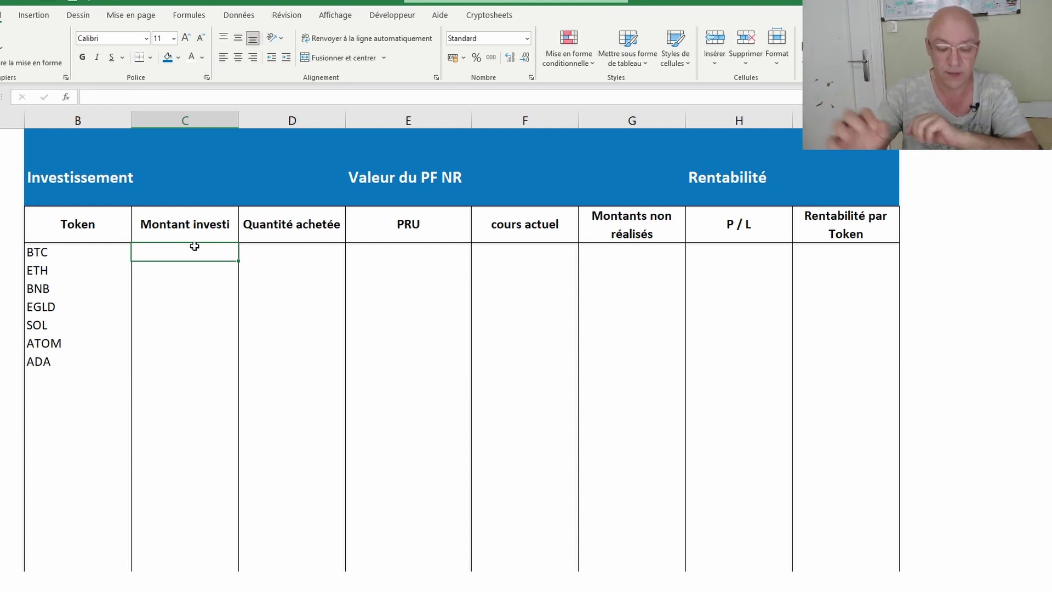
double_click(194, 246)
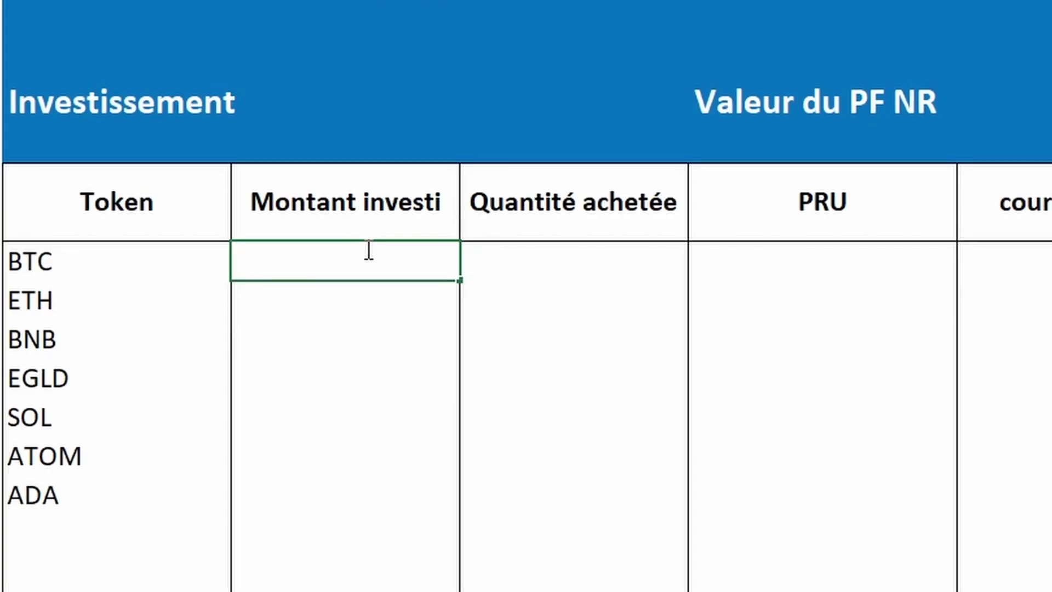
type("=so")
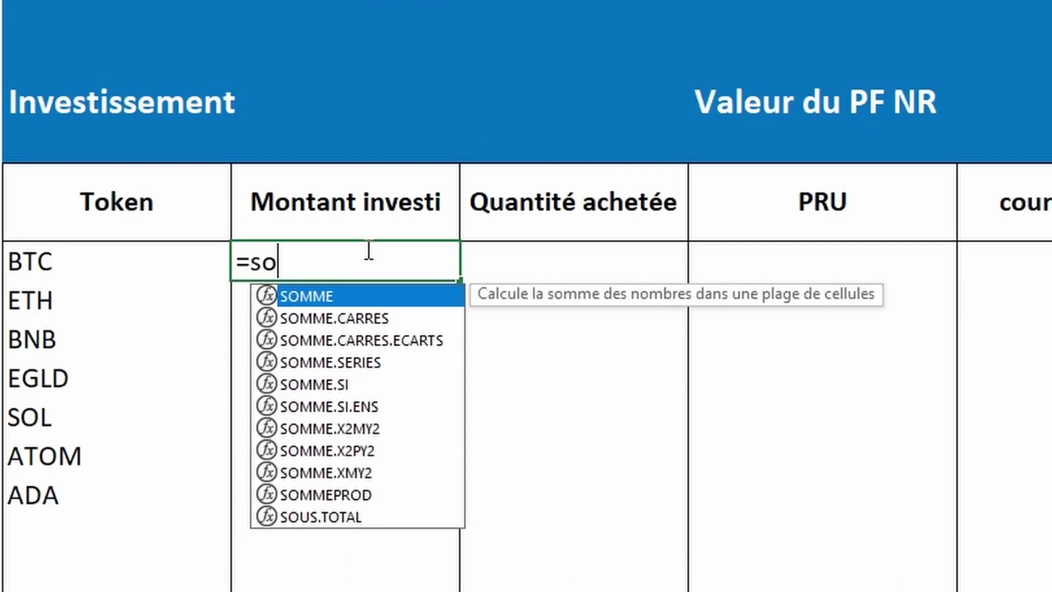
type("mme.")
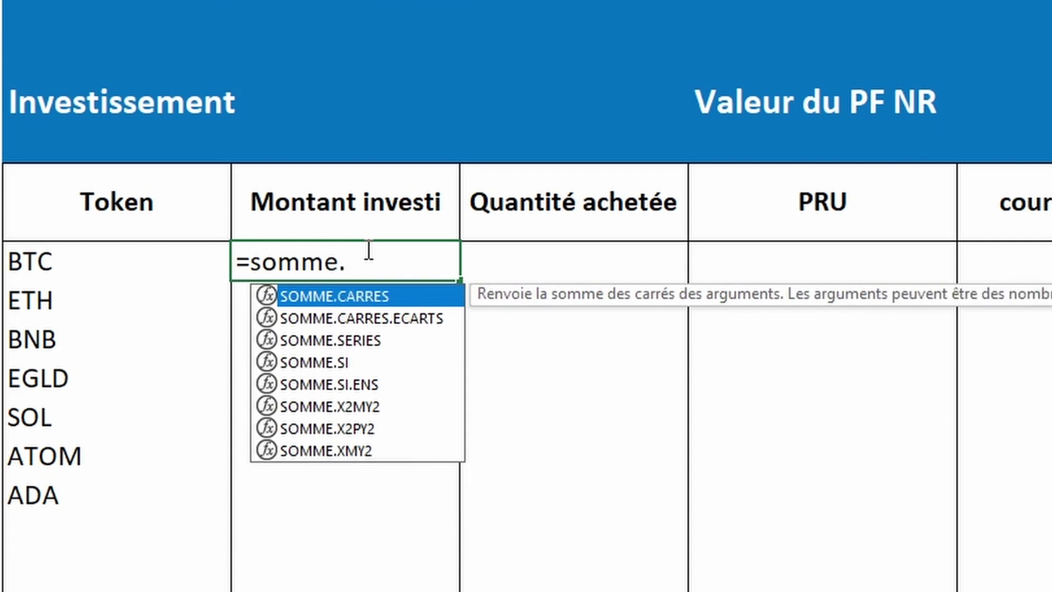
type("si")
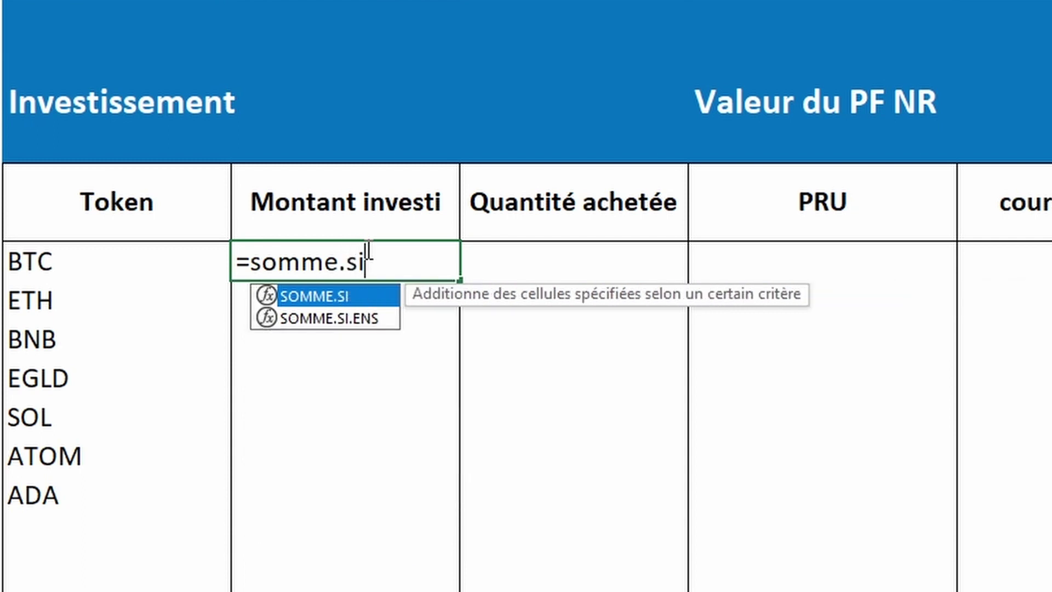
type("(")
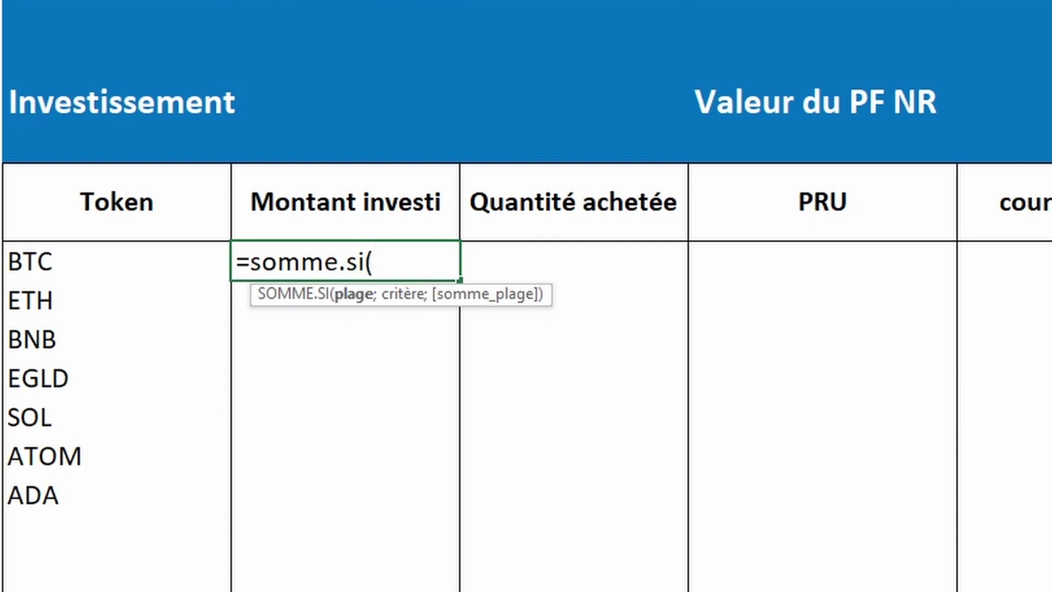
key("ctrl+Page_Down")
left_click_drag(354, 114, 436, 354)
left_click(378, 97)
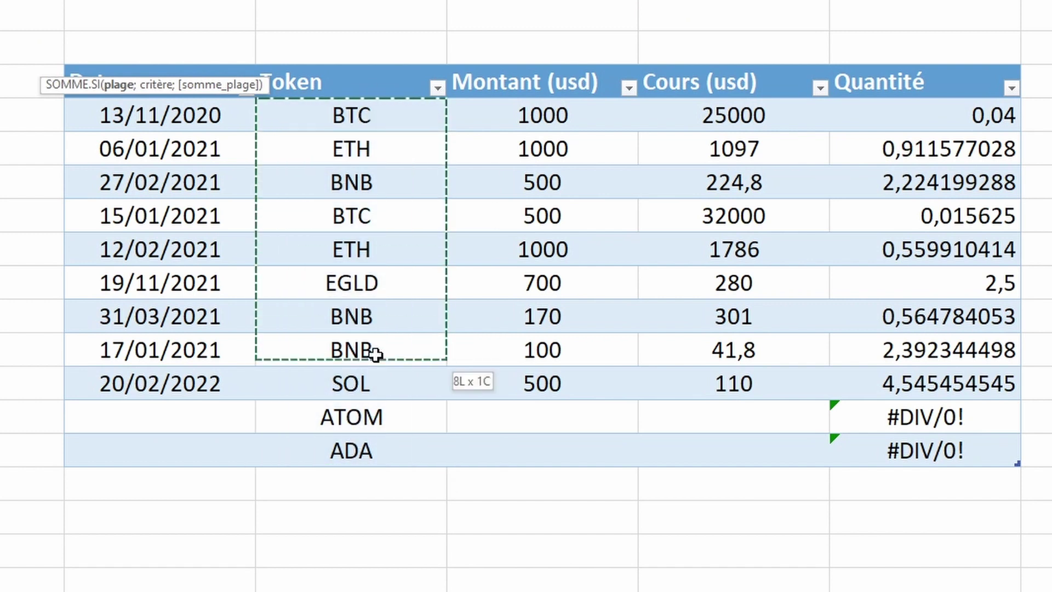
left_click(359, 67)
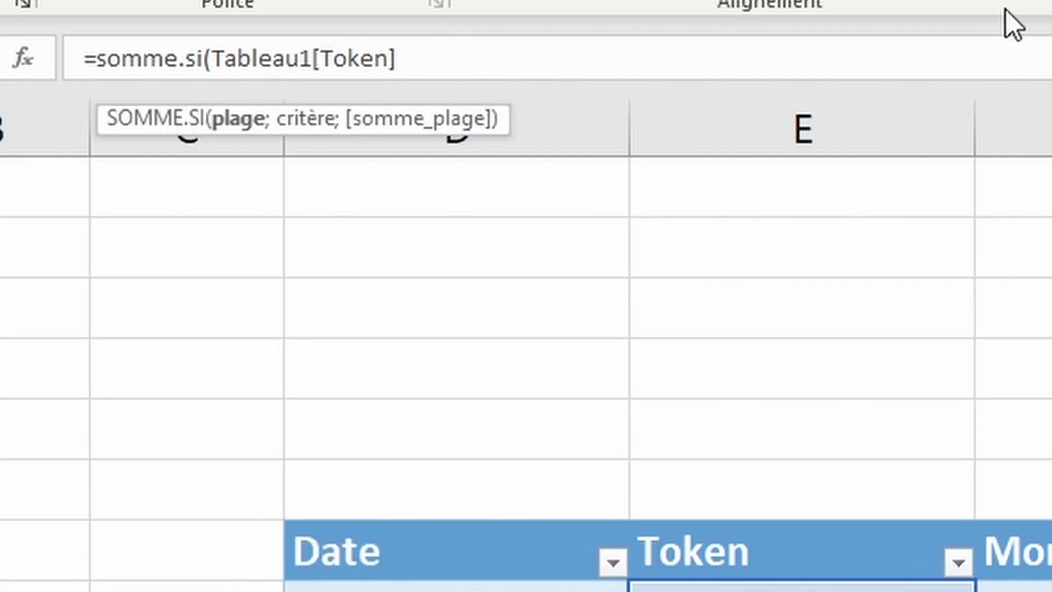
Complete the SOMME.SI formula with TDB!B7 as the criterion and Tableau1[Montant (usd)] as the sum range
type(";")
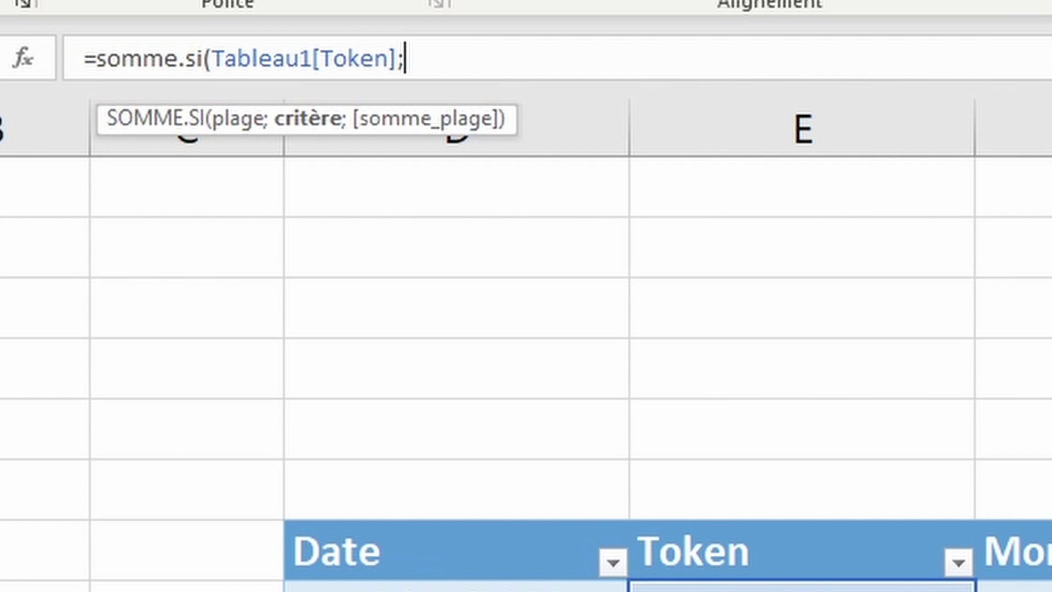
key("ctrl+Page_Up")
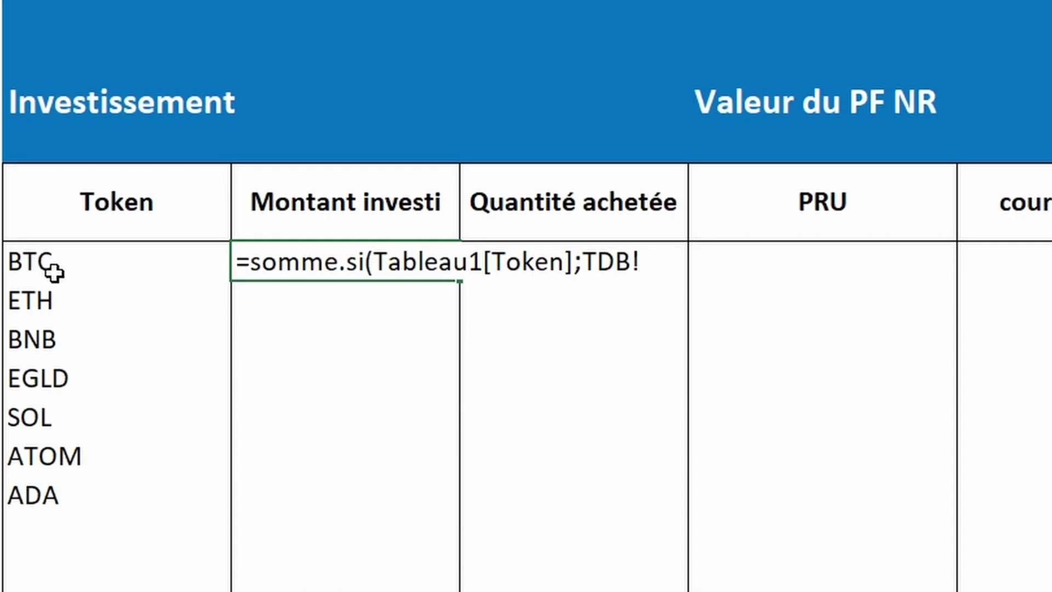
left_click(55, 264)
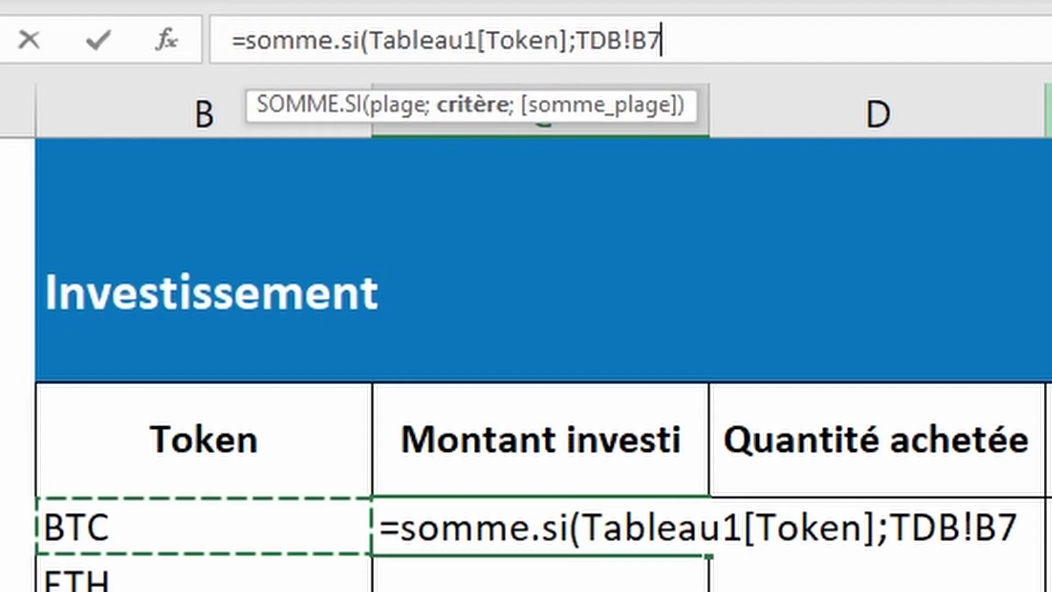
type(";")
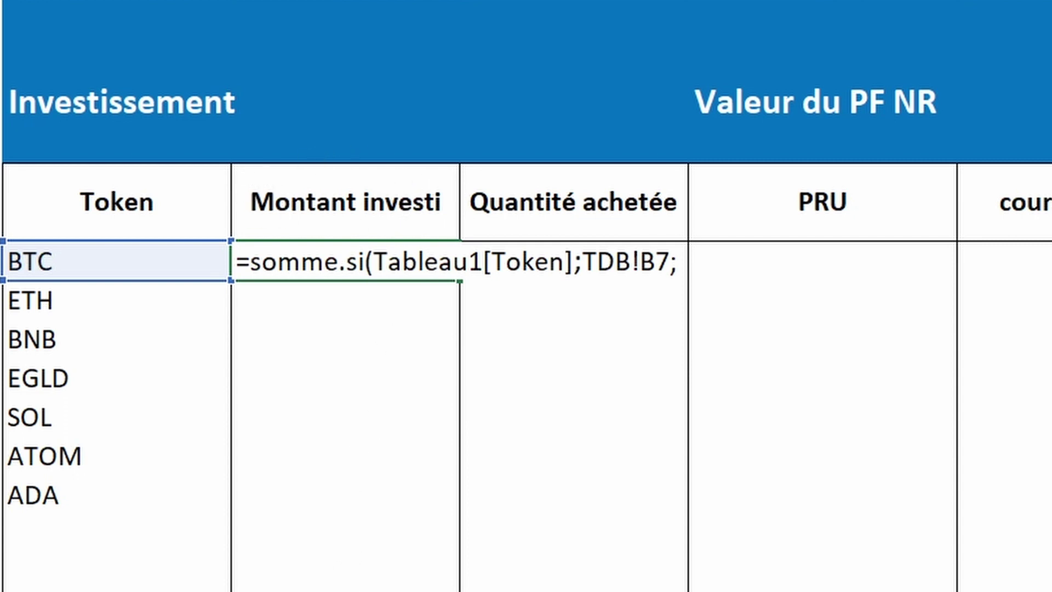
key("ctrl+Page_Down")
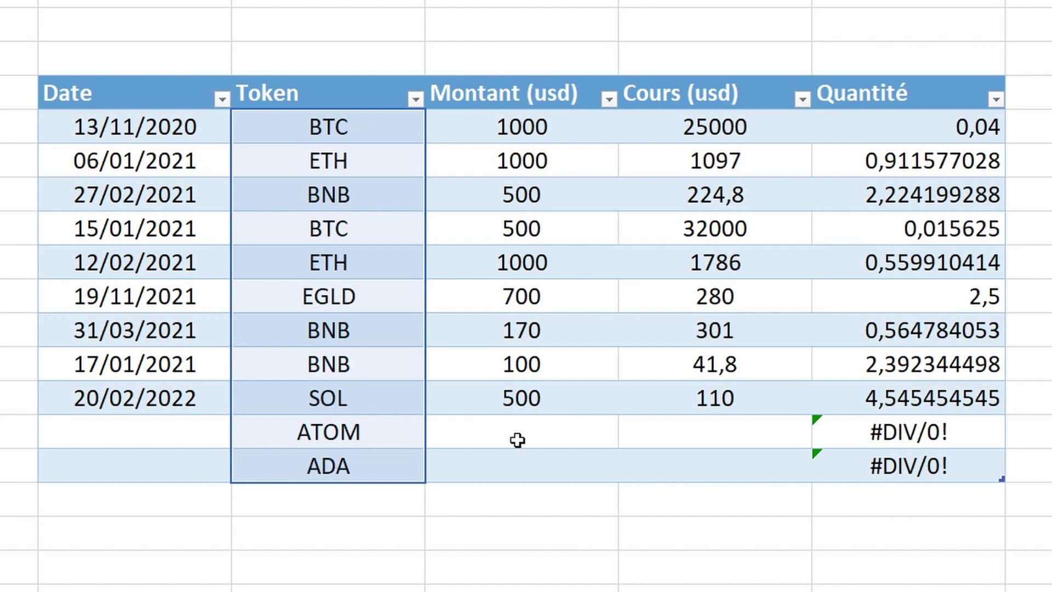
left_click(522, 78)
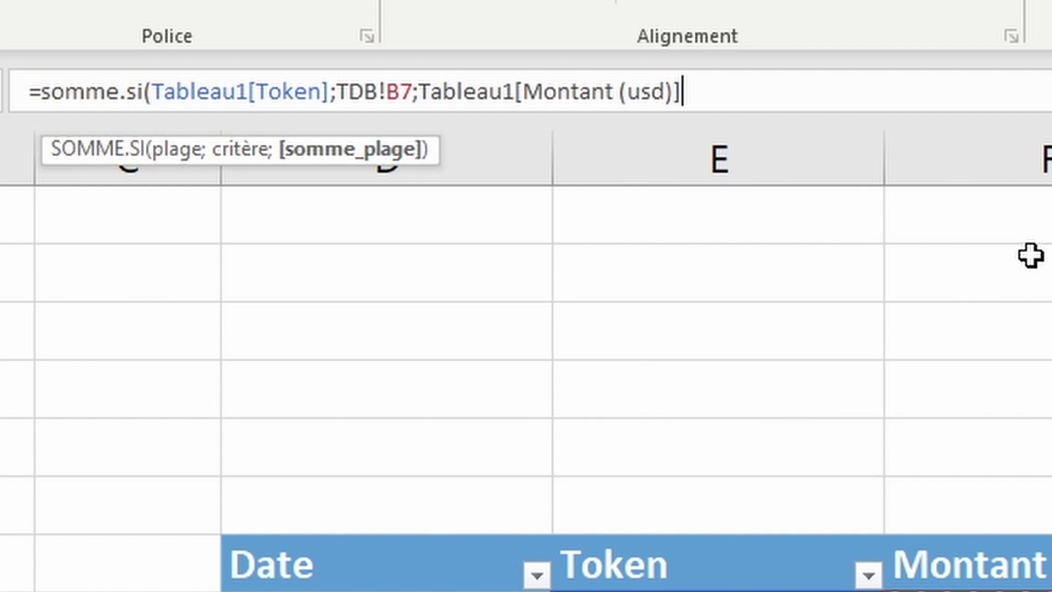
type(")")
key("Return")
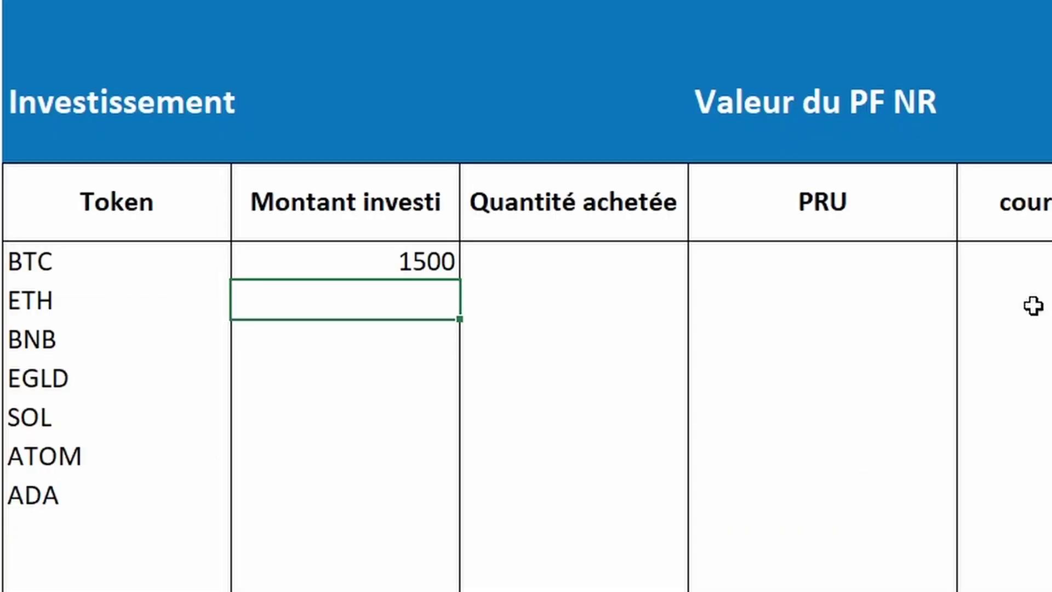
Centre the BTC amount in its Montant investi cell
key("Up")
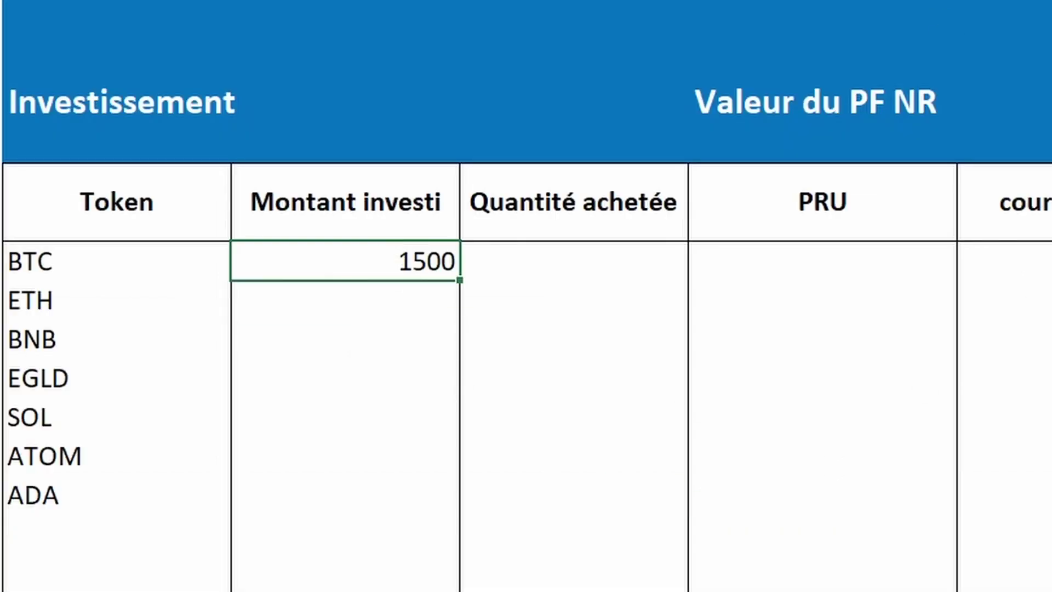
left_click(370, 285)
left_click(370, 273)
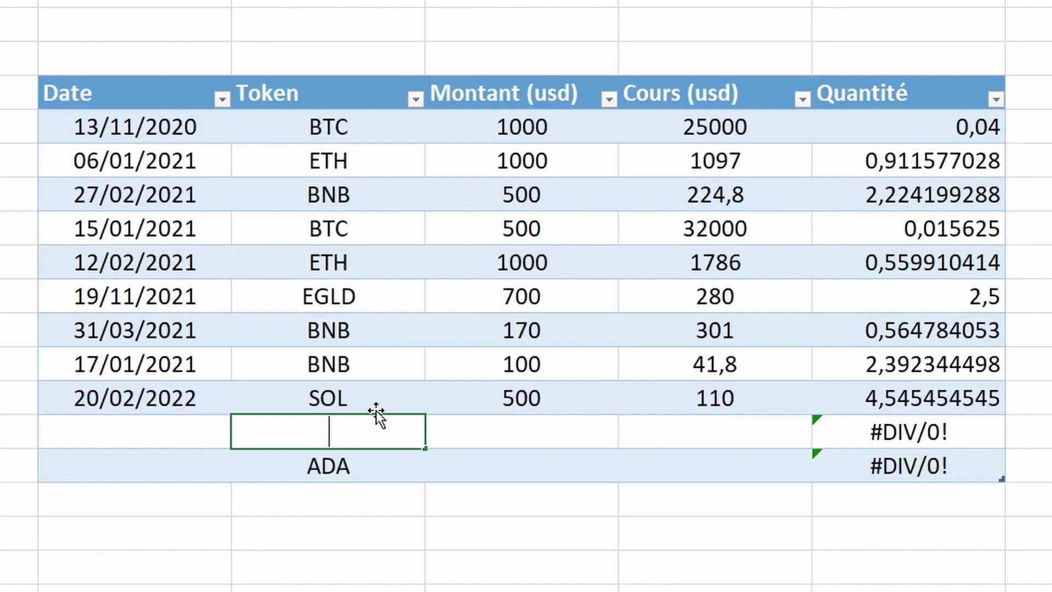
On Données, replace the token ATOM with BTC and enter 500 as its Montant (usd) to test the sum
type("BTC")
left_click(489, 439)
type("500")
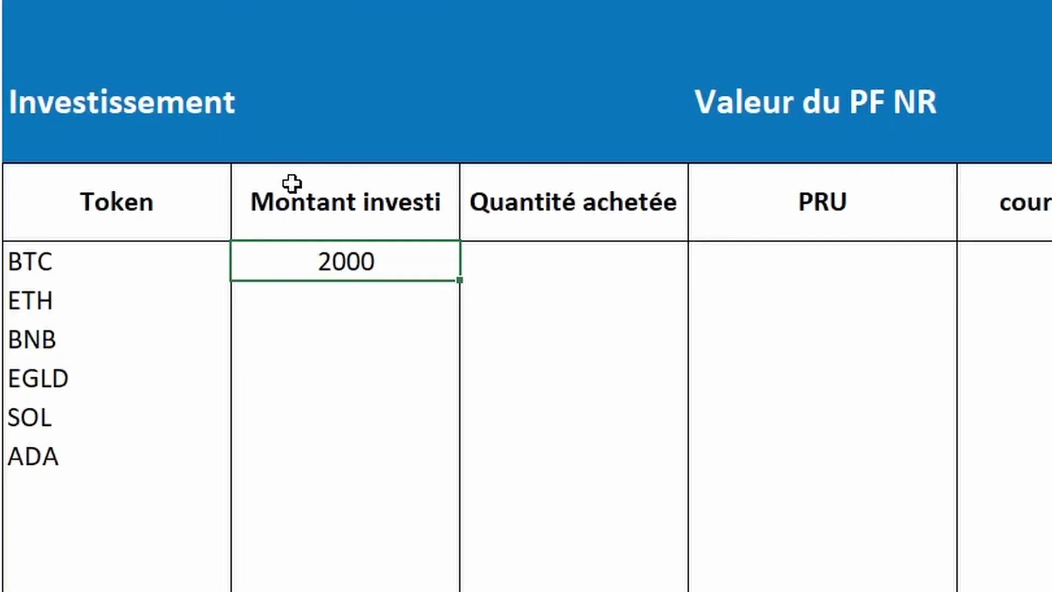
Clear the token and amount entries from the two rows below SOL in the purchase table on Données
key("Down")
key("Down")
left_click(378, 262)
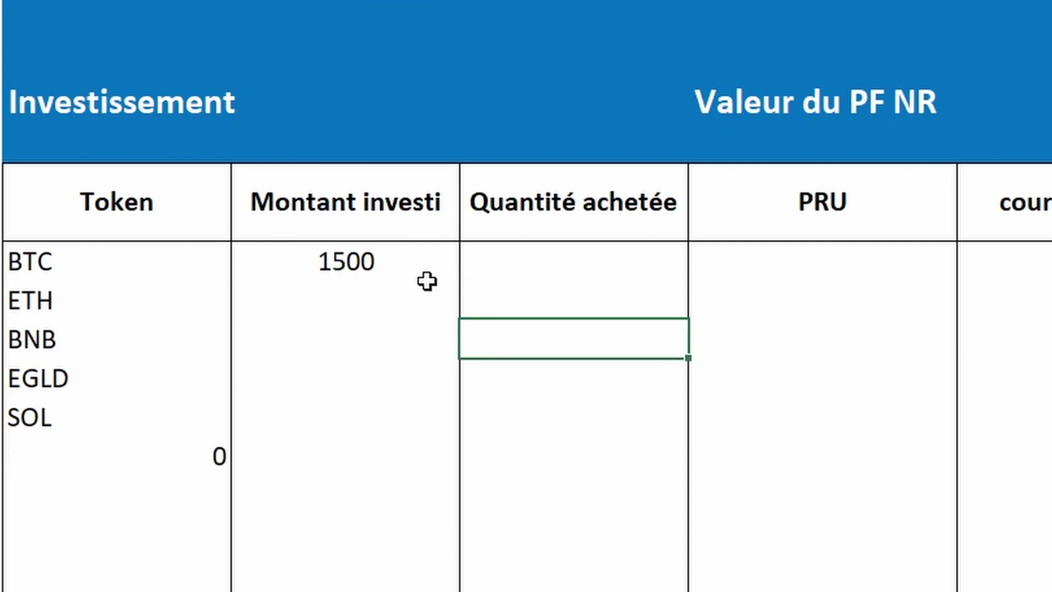
Copy the BTC Montant investi formula down to the ETH, BNB, EGLD and SOL rows on TDB
left_click(393, 258)
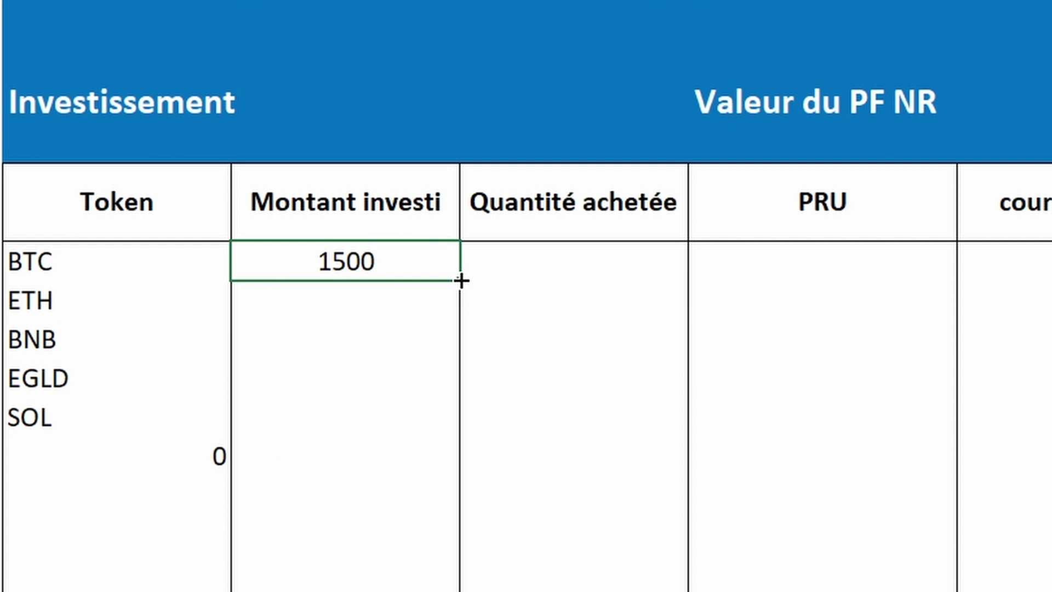
left_click_drag(459, 285, 437, 425)
Compare the Montant investi sums on TDB with the purchase amounts in the Montant (usd) column on Données
left_click(603, 491)
left_click_drag(350, 258, 446, 423)
left_click(466, 417)
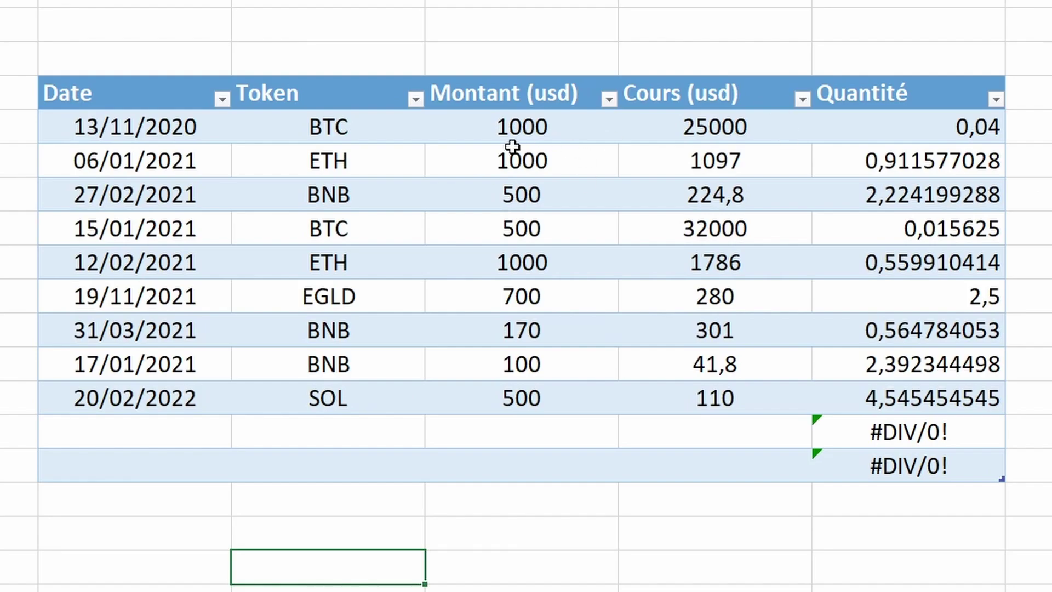
left_click_drag(524, 125, 520, 403)
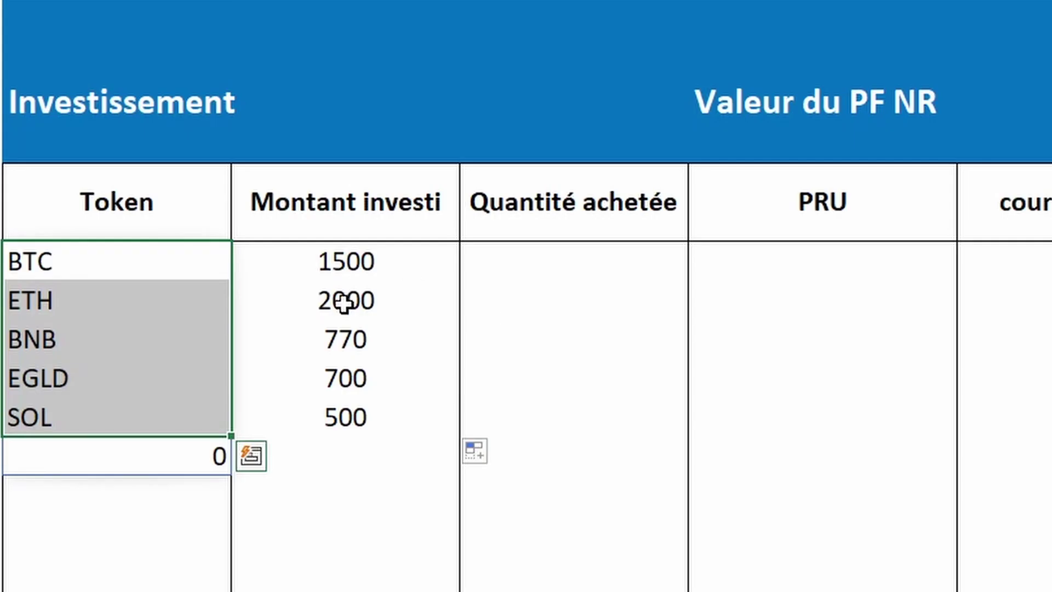
left_click(402, 363)
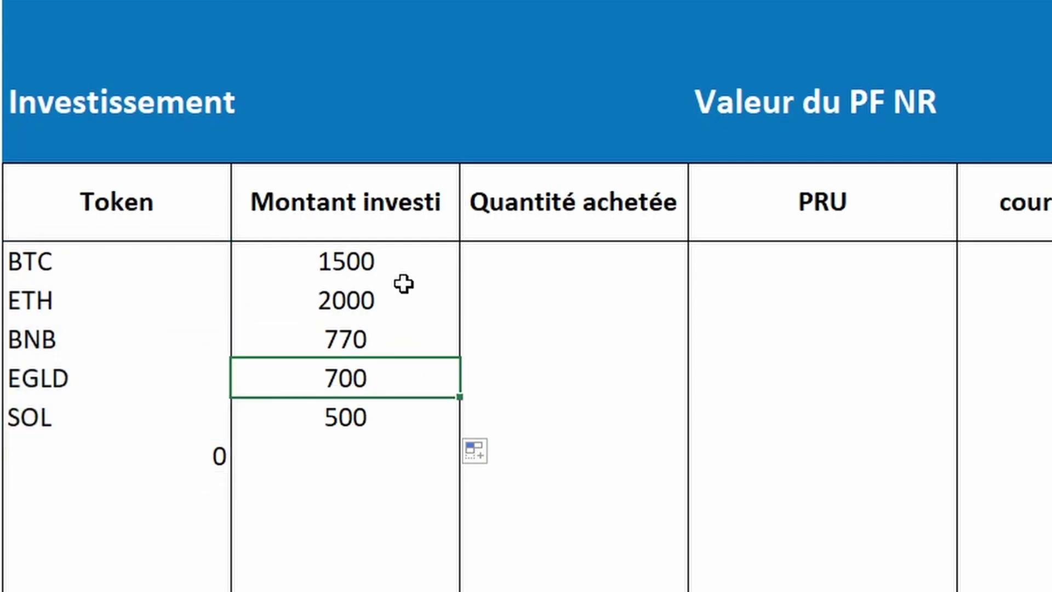
In the blue banner cell beside Investissement, enter a SOMME formula over the 19 Montant investi rows starting at BTC
left_click(338, 112)
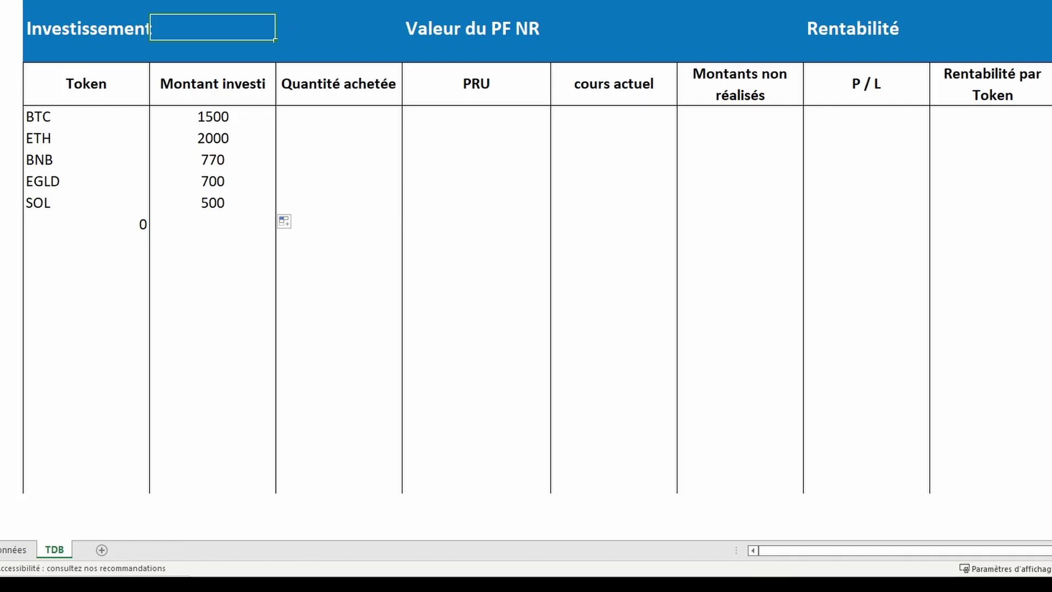
key("alt+equal")
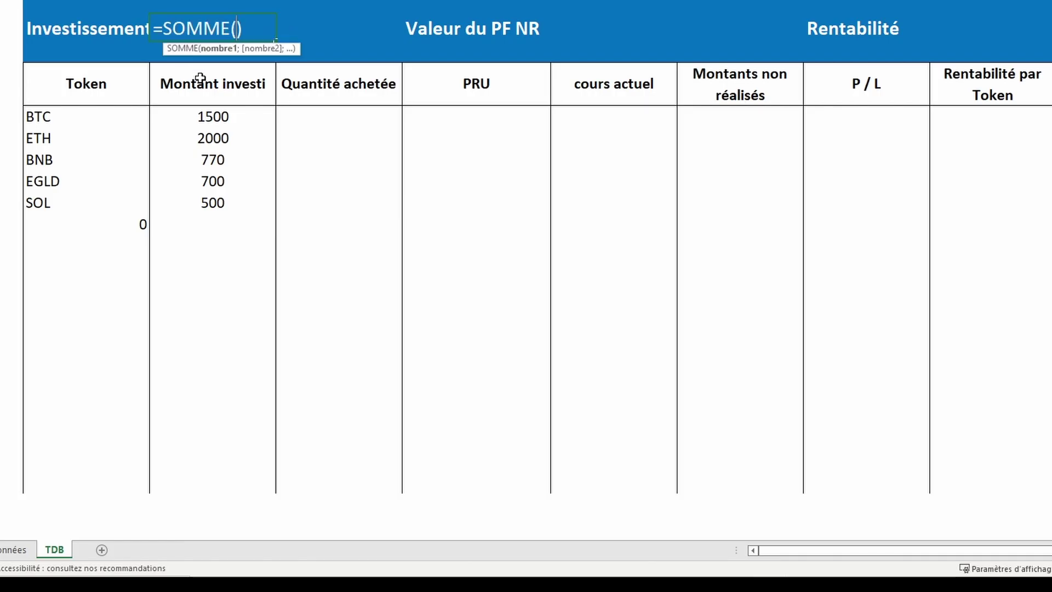
left_click_drag(231, 115, 228, 493)
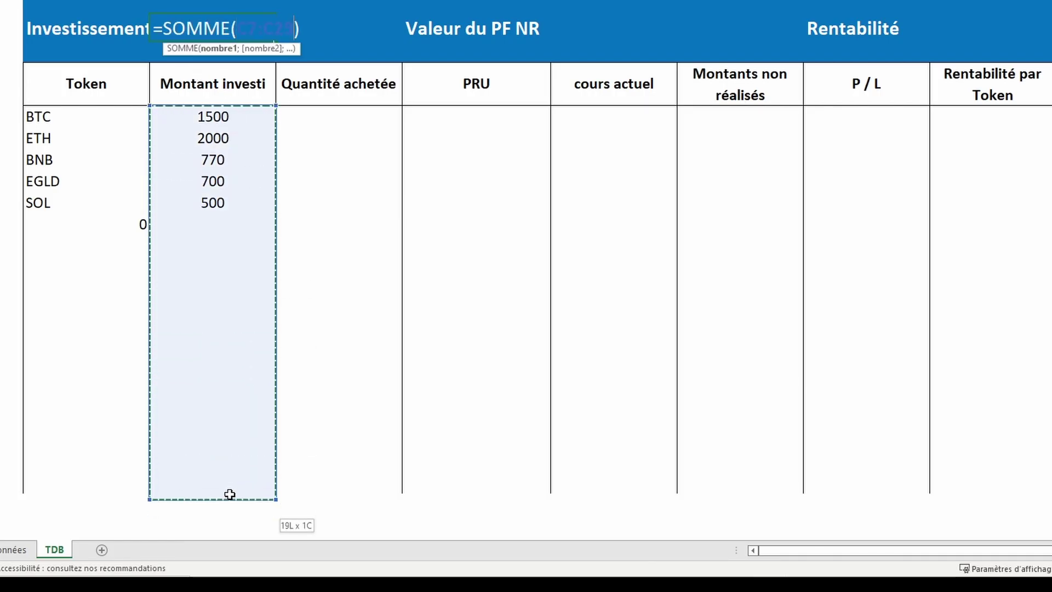
key("Return")
Widen column B to fit the Investissement label and show the investment total in bold and centred
left_click(104, 104)
left_click(347, 101)
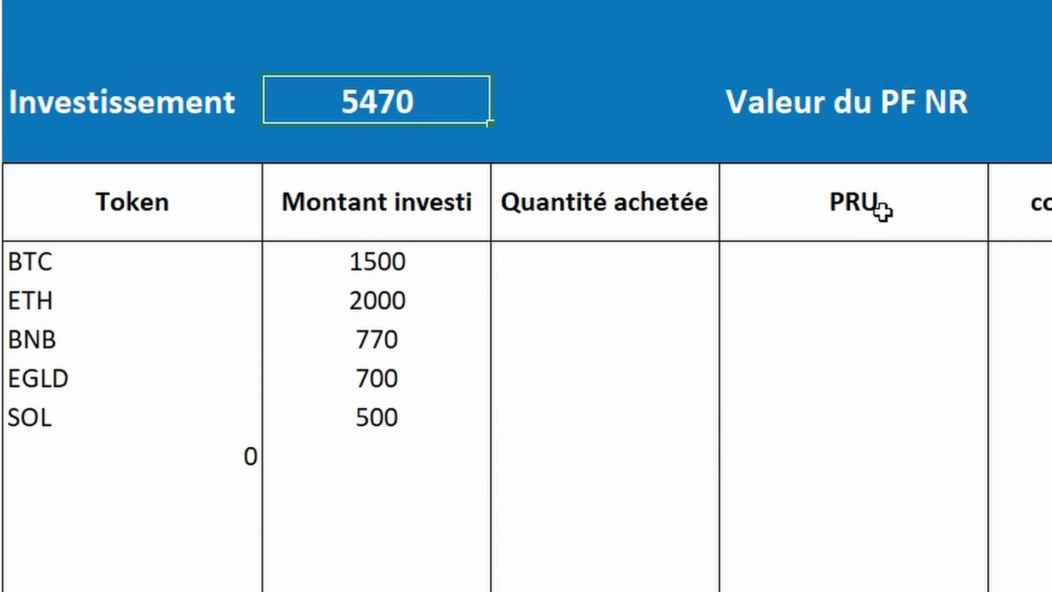
left_click(609, 577)
Format the investment total as Monétaire with 2 decimals and the symbol $ Anglais (États-Unis)
left_click(371, 103)
right_click(372, 107)
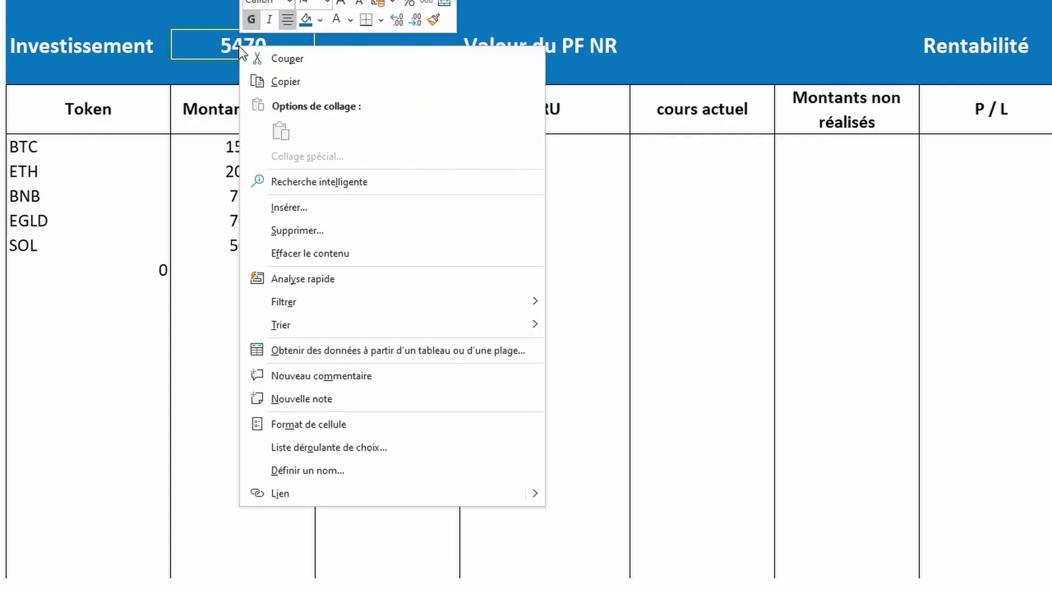
left_click(351, 423)
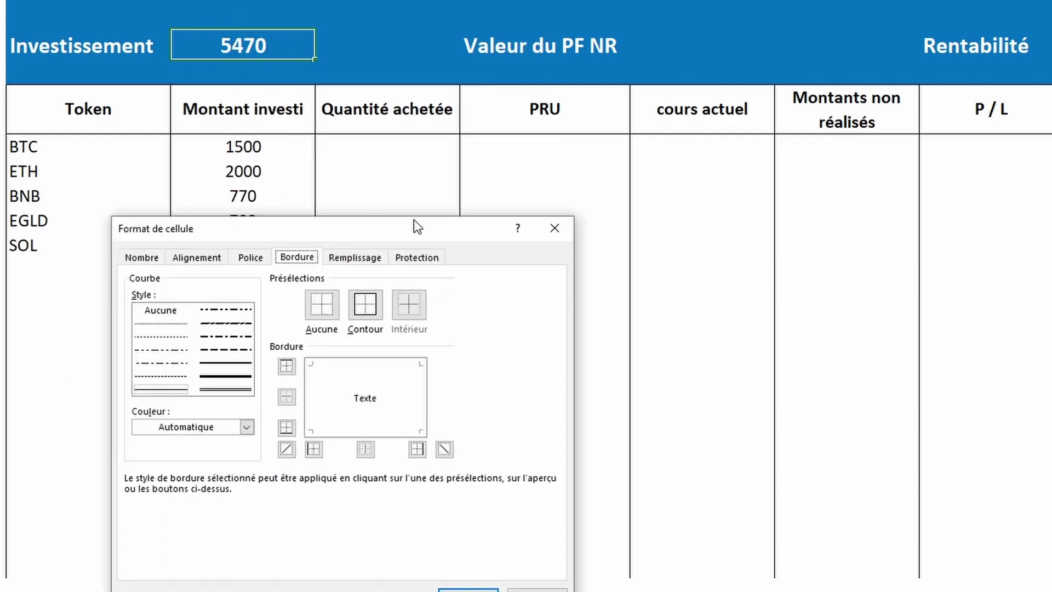
left_click(141, 258)
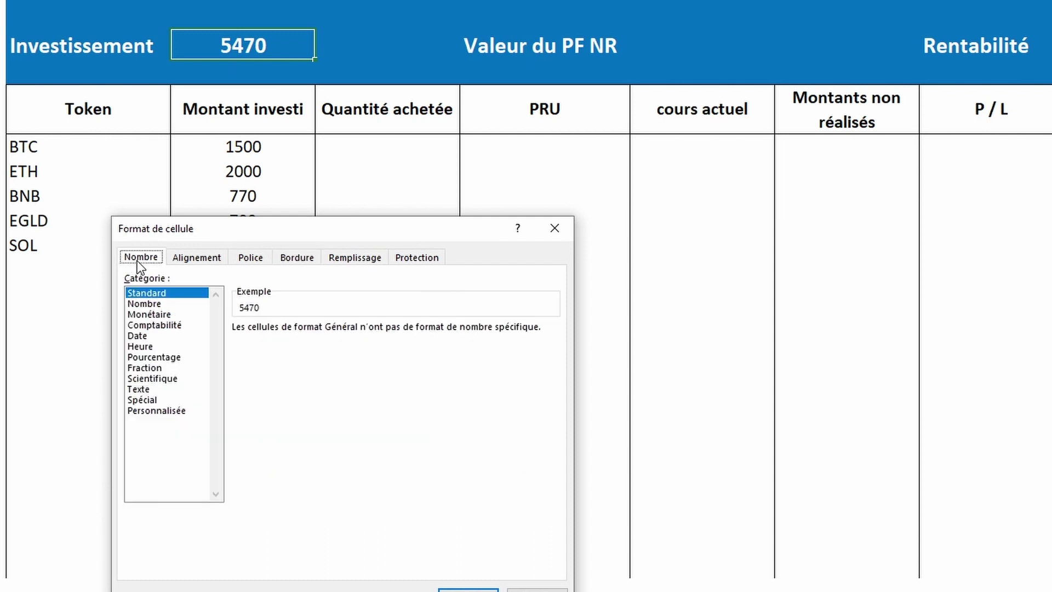
left_click(154, 316)
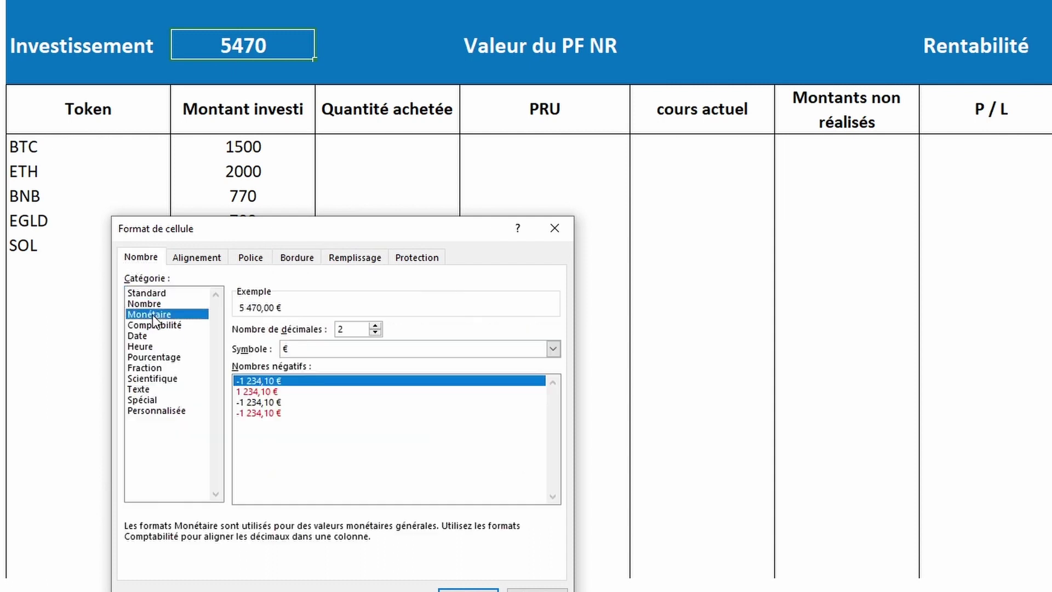
left_click(340, 350)
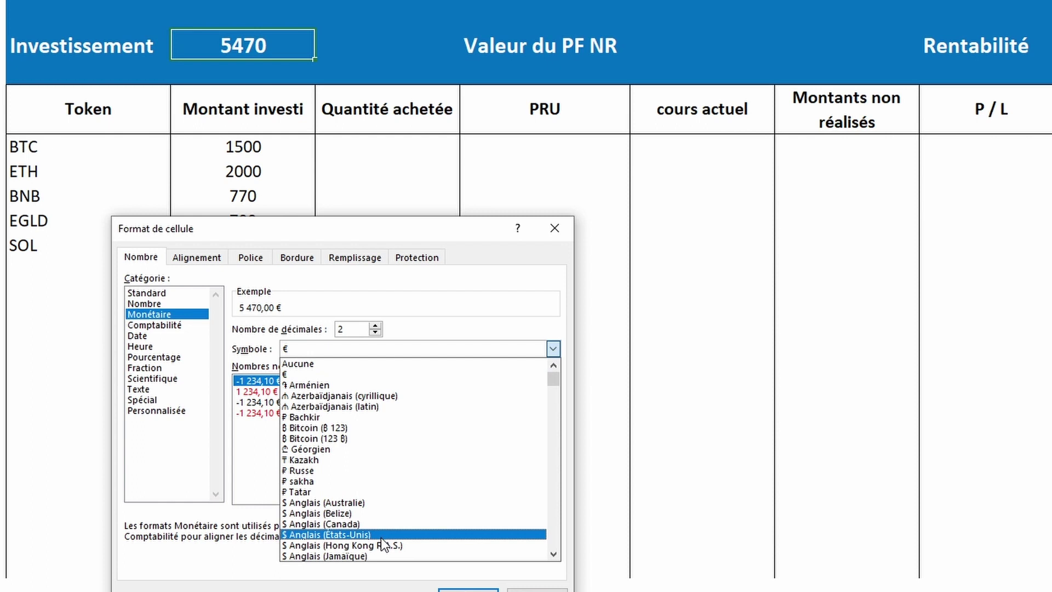
left_click(330, 531)
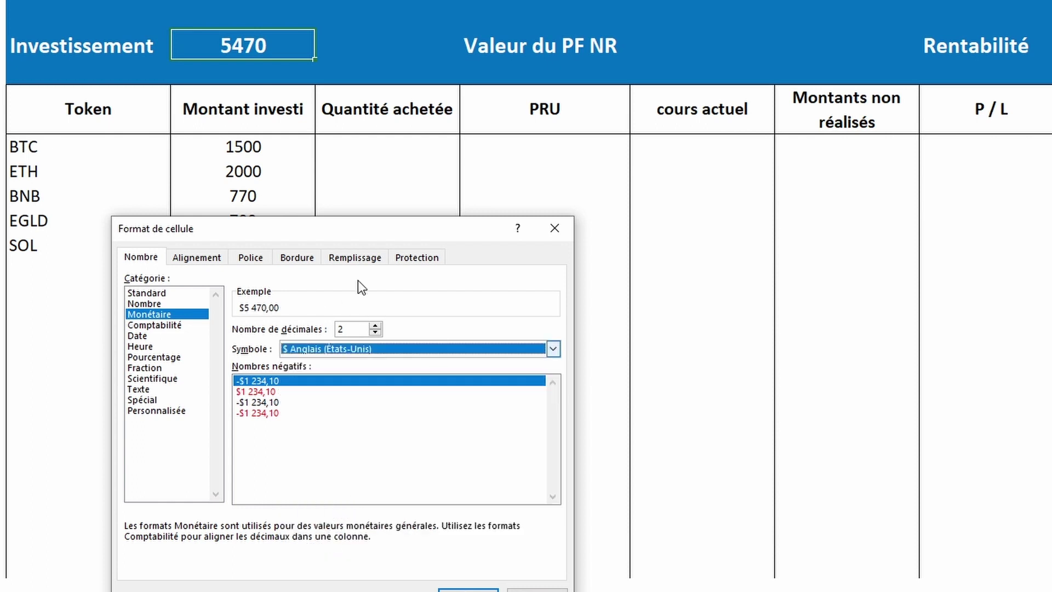
left_click(469, 590)
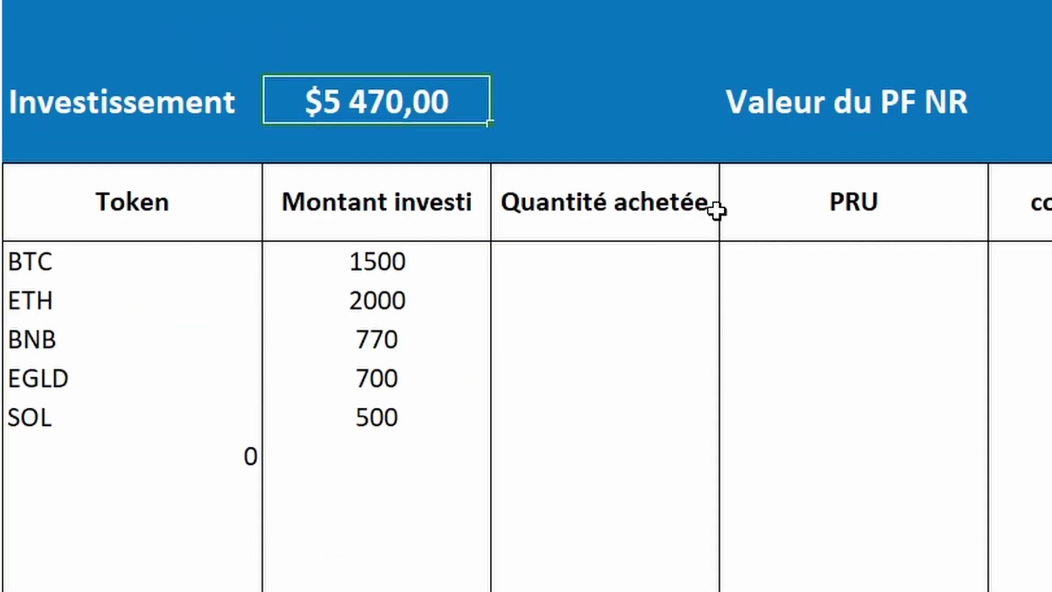
In BTC's Quantité achetée cell on TDB, enter a SOMME.SI formula summing Tableau1[Quantité] where Tableau1[Token] matches B7
left_click(708, 480)
left_click(412, 97)
left_click(822, 532)
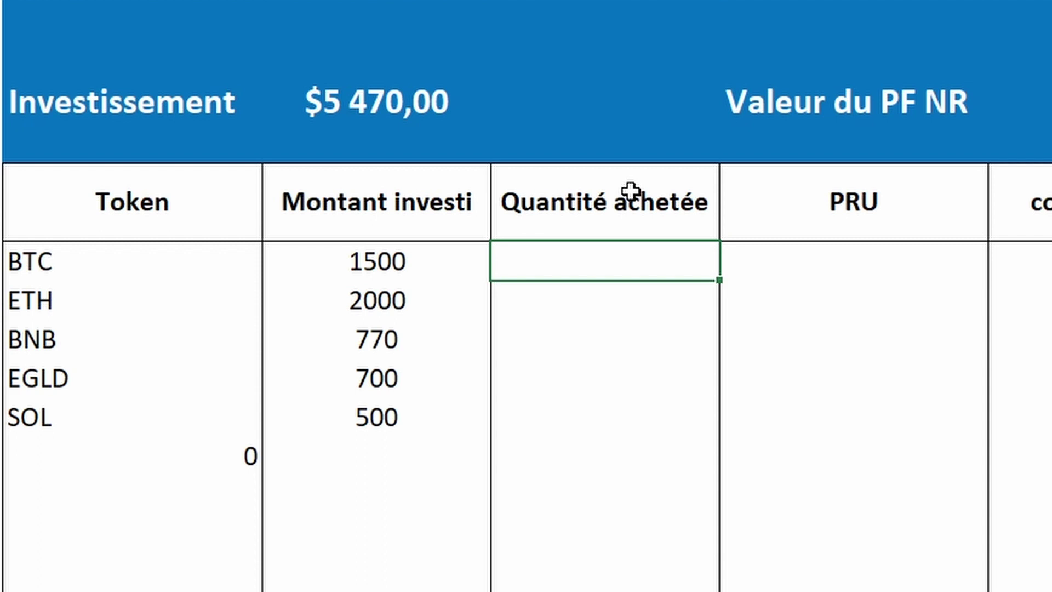
type("=somme.si")
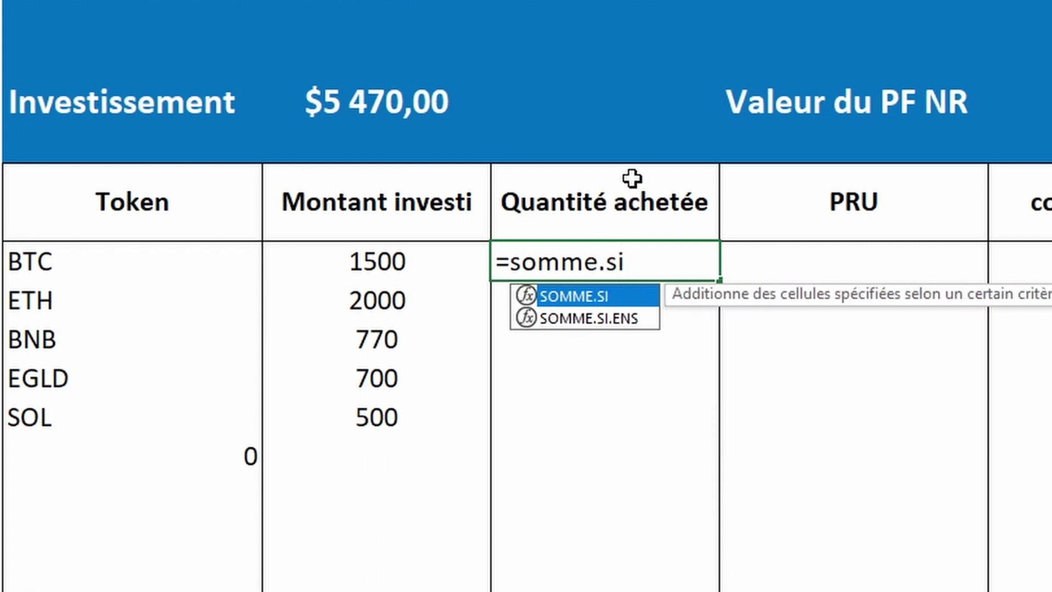
type("(")
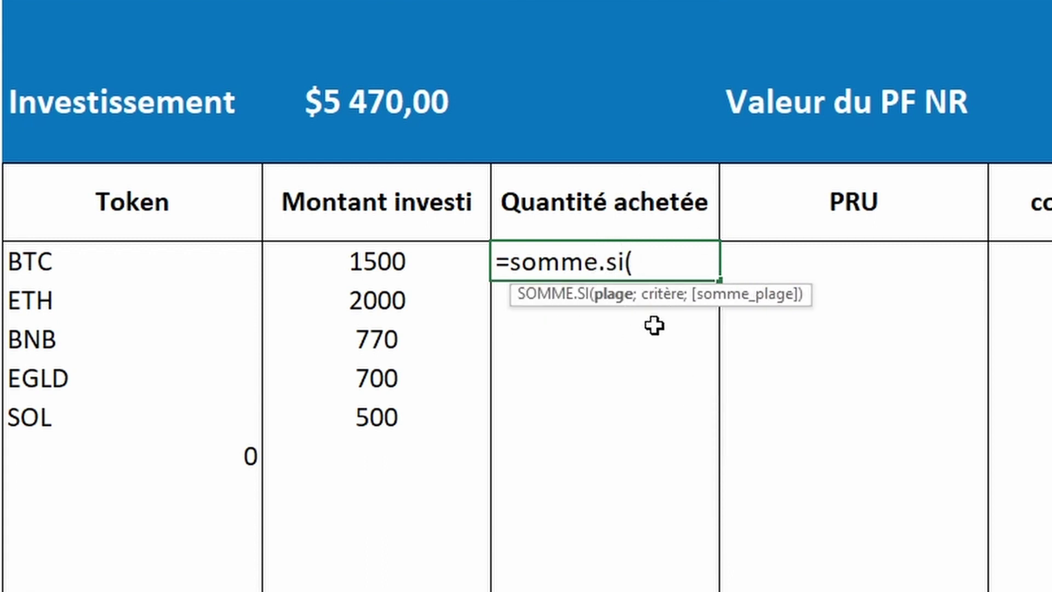
key("ctrl+Page_Down")
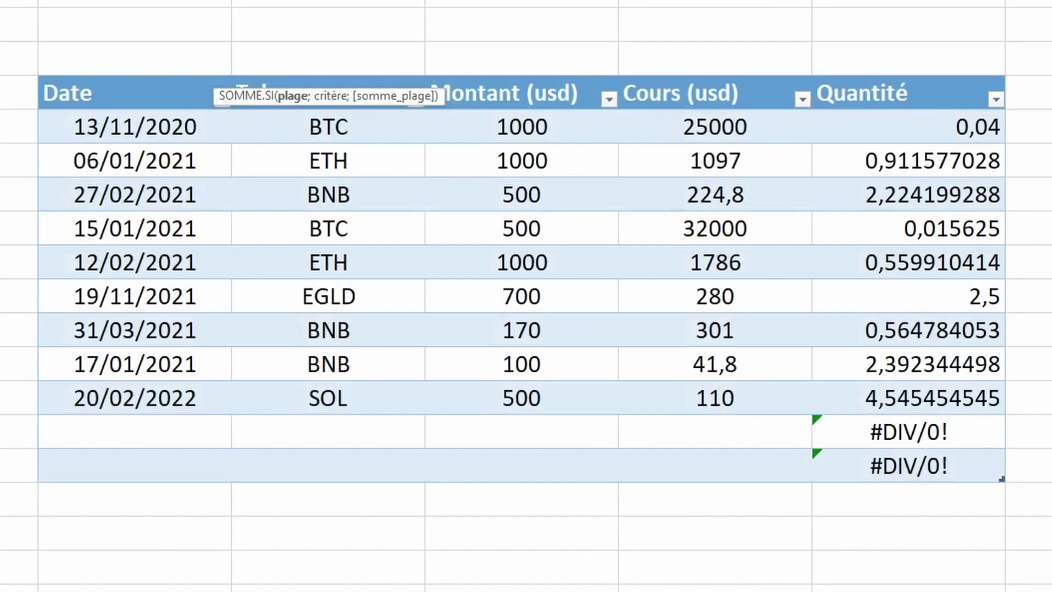
left_click(332, 76)
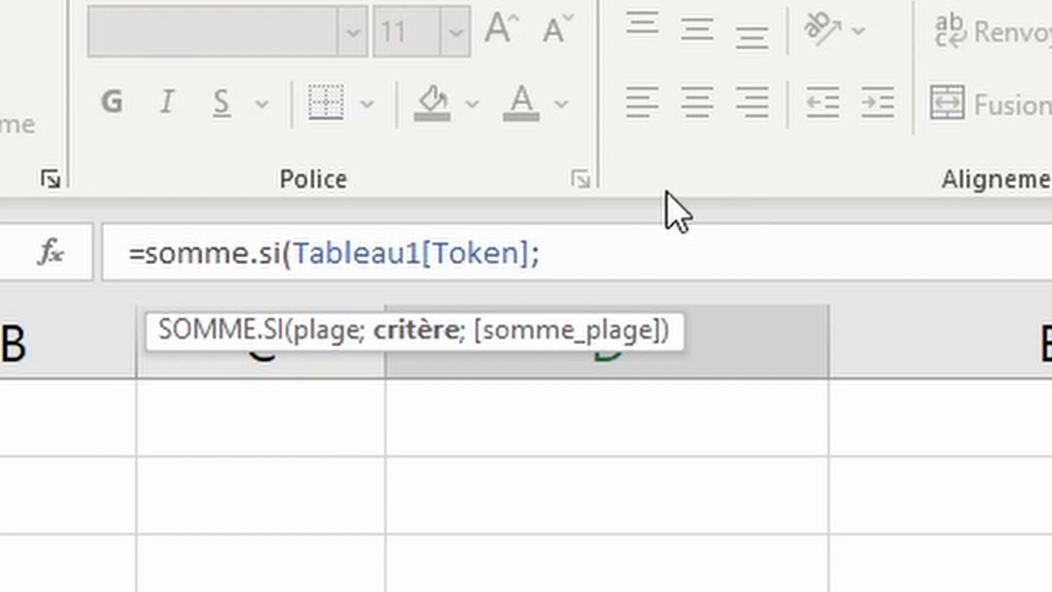
type("TDB!")
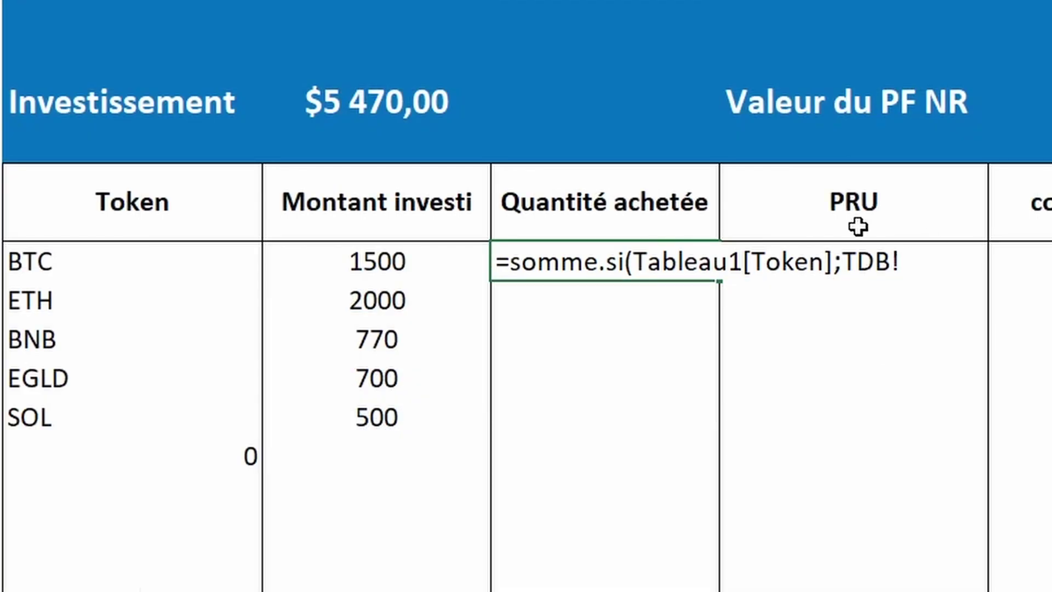
left_click(26, 259)
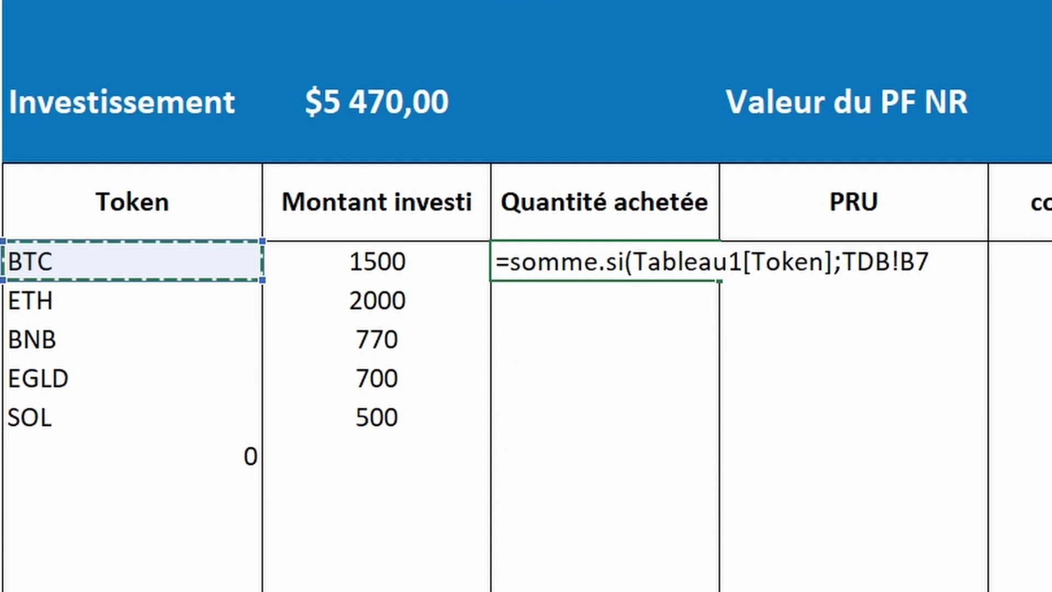
type(";")
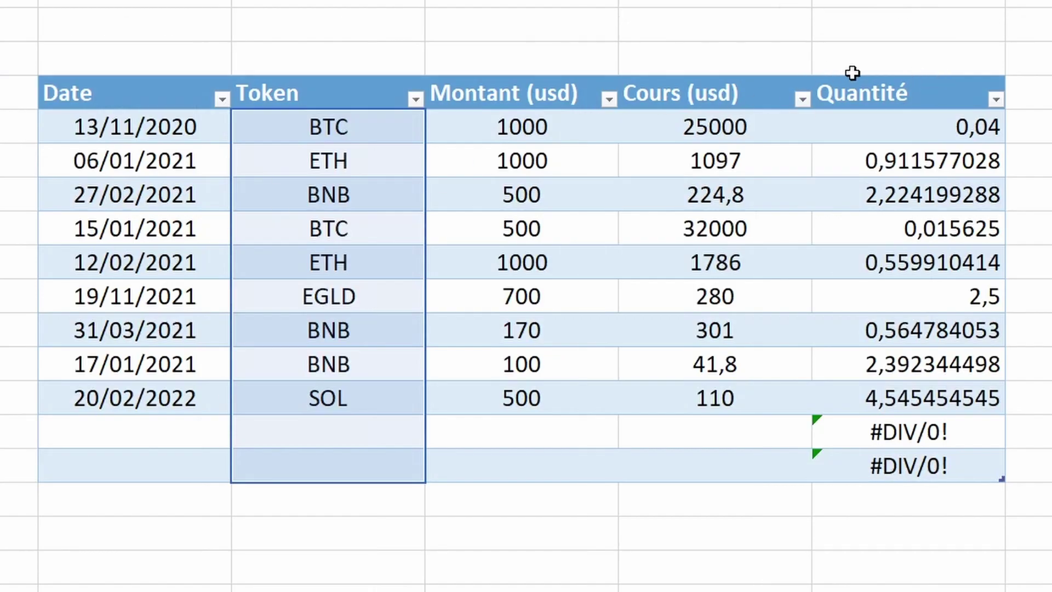
left_click(912, 78)
key("ctrl+c")
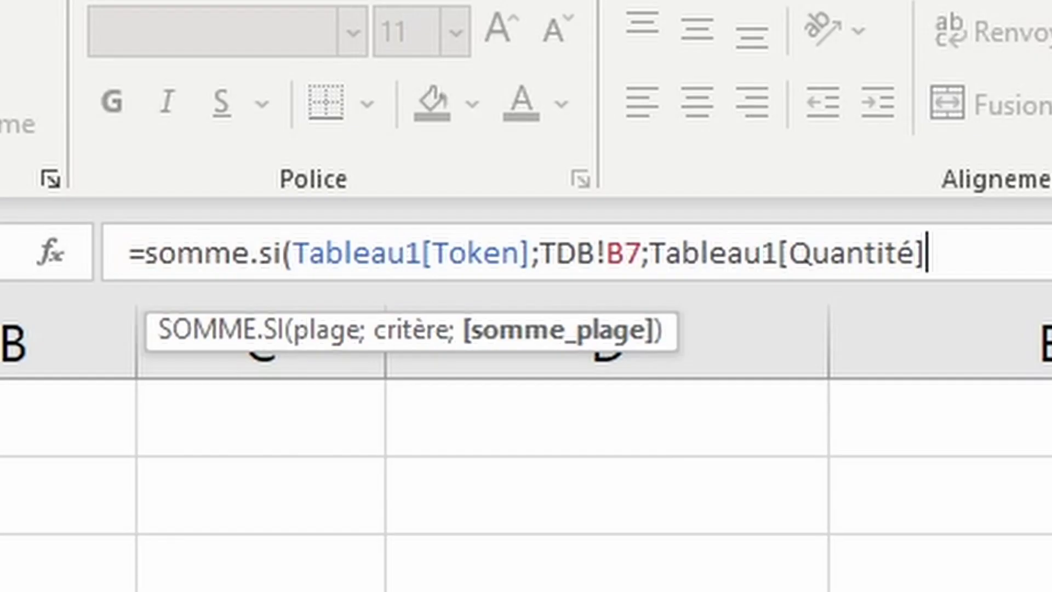
type(")")
key("Return")
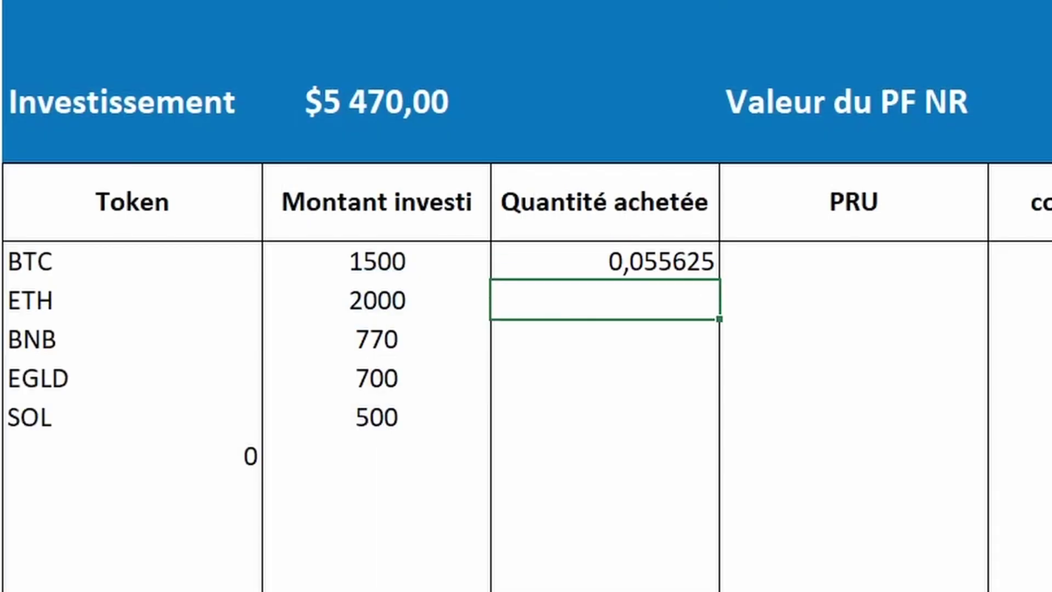
Centre the BTC quantity and copy its formula down the Quantité achetée column to the SOL row
left_click(735, 542)
left_click(636, 271)
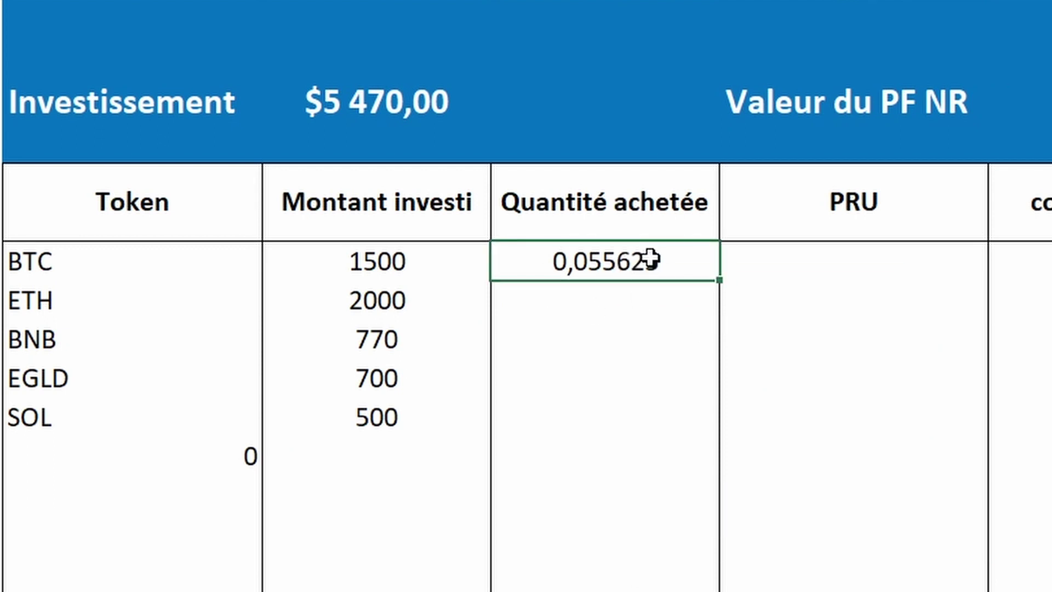
left_click(10, 266)
left_click(613, 273)
left_click_drag(716, 282, 701, 438)
left_click(1021, 414)
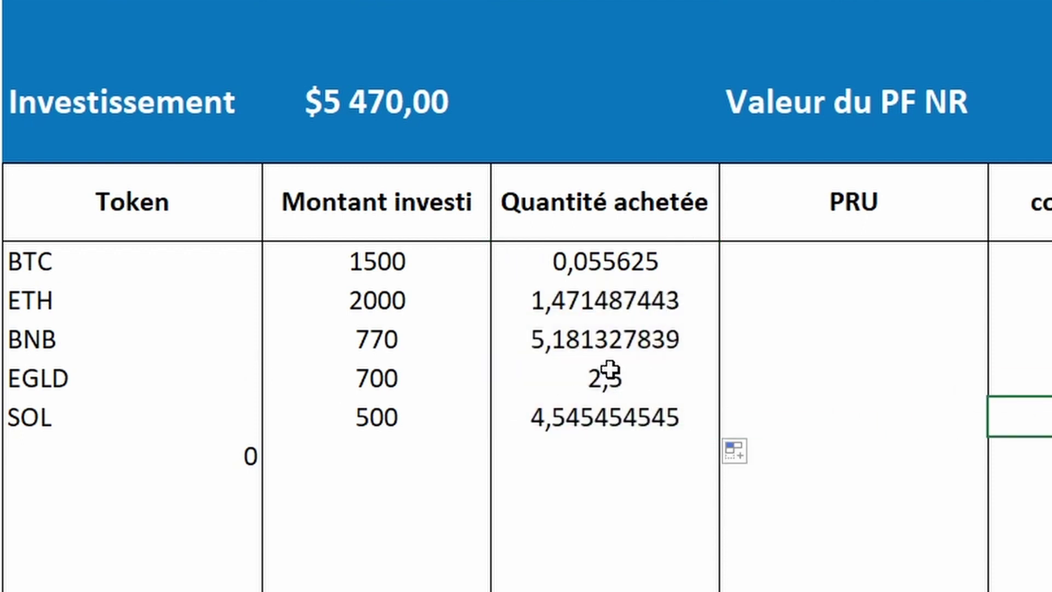
left_click_drag(85, 263, 570, 582)
left_click(570, 582)
left_click_drag(55, 251, 617, 422)
left_click(840, 265)
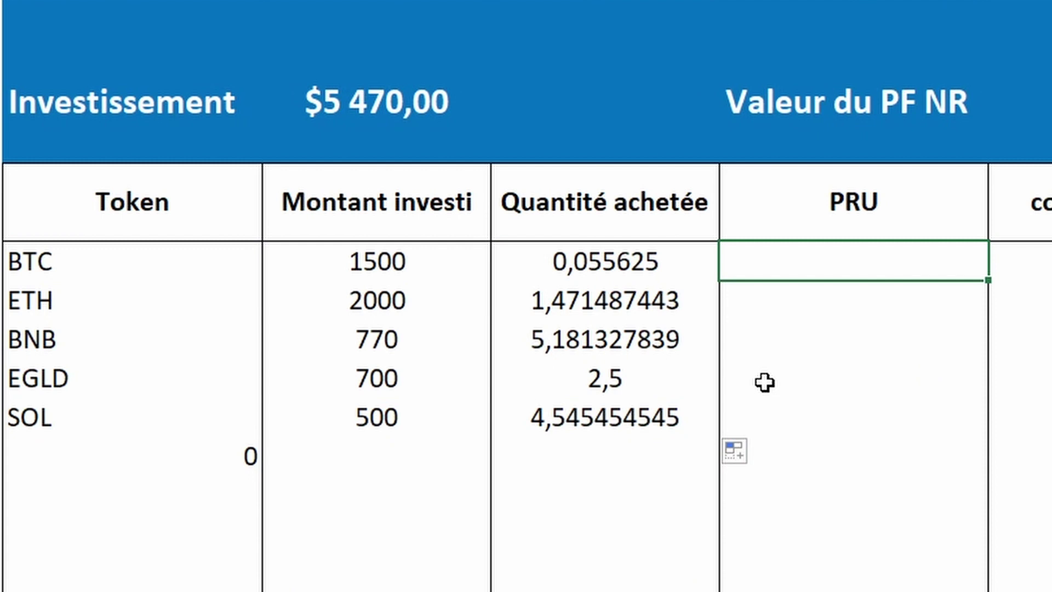
left_click(1020, 202)
key("Right")
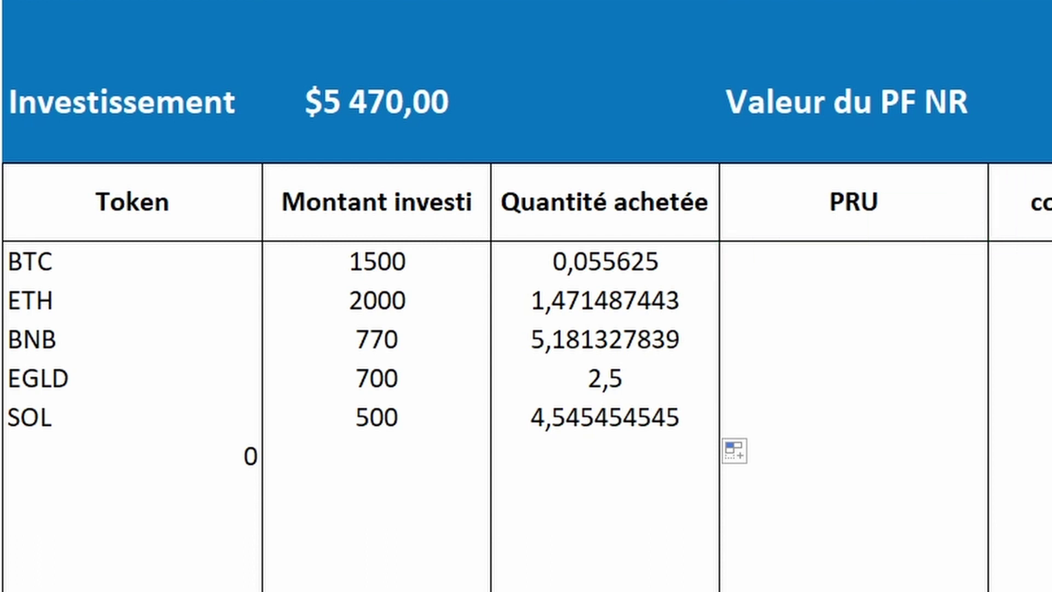
In BTC's PRU cell, enter the formula =C7/D7, dividing the invested amount by the purchased quantity
left_click(853, 261)
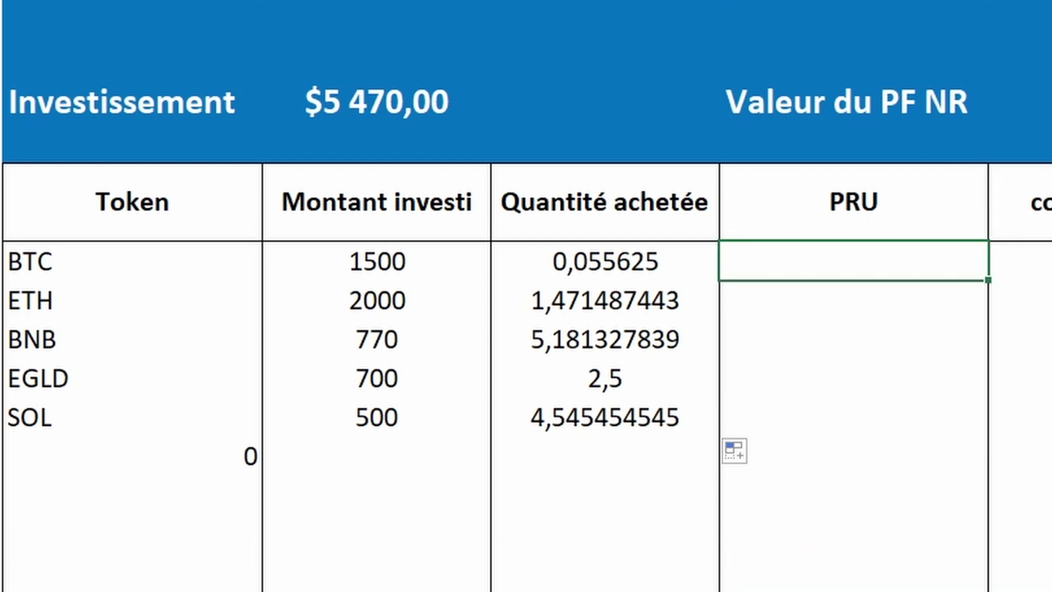
type("=")
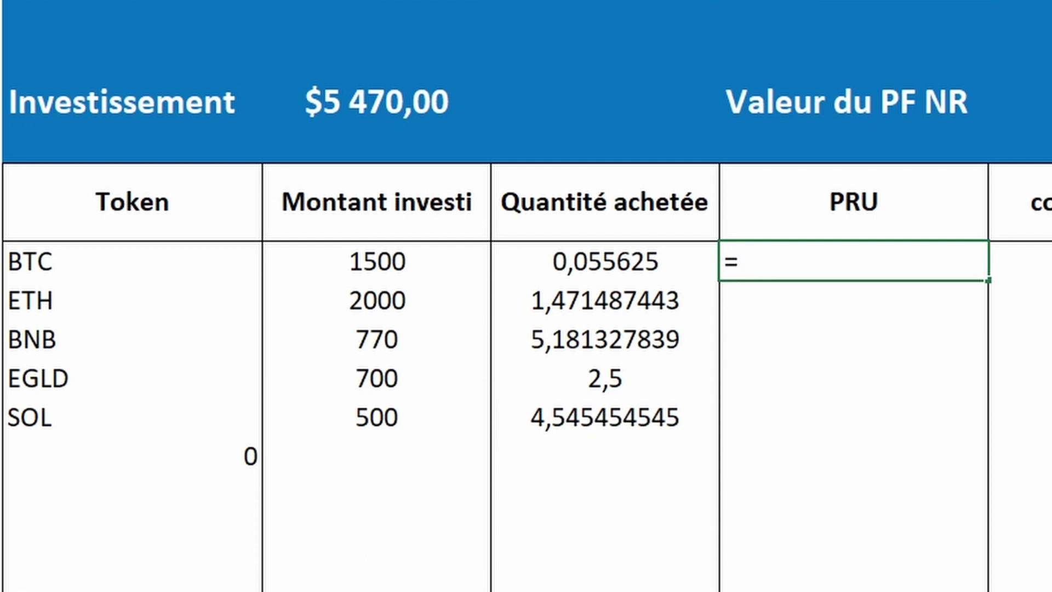
left_click(353, 265)
type("/")
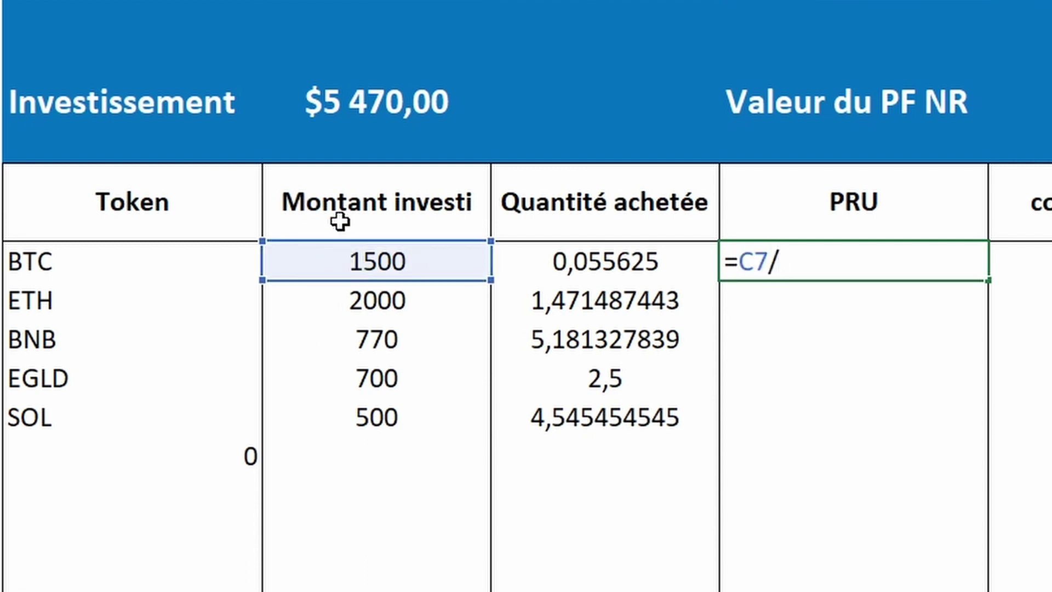
left_click(610, 263)
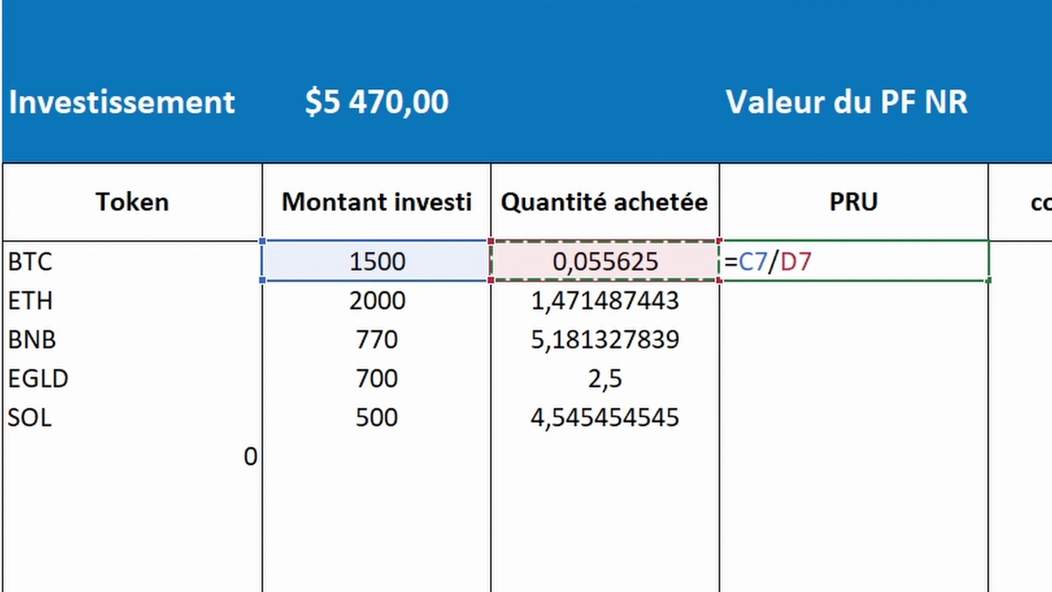
key("ctrl+Return")
left_click(898, 339)
left_click(892, 488)
Format the PRU cells from BTC to SOL as Nombre with 1 decimal and a thousands separator
left_click_drag(852, 272, 868, 401)
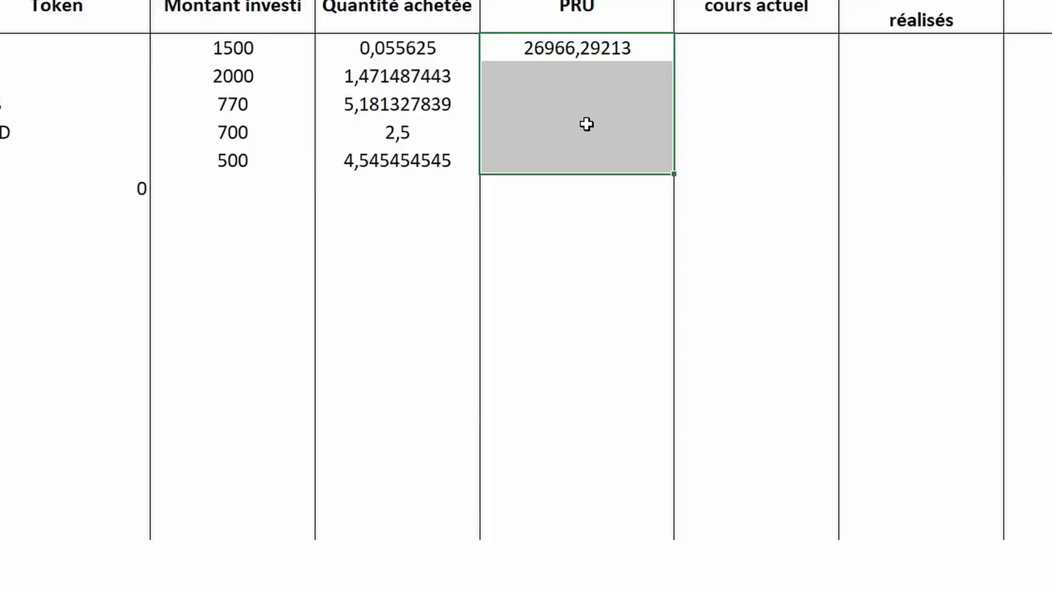
right_click(867, 363)
left_click(693, 553)
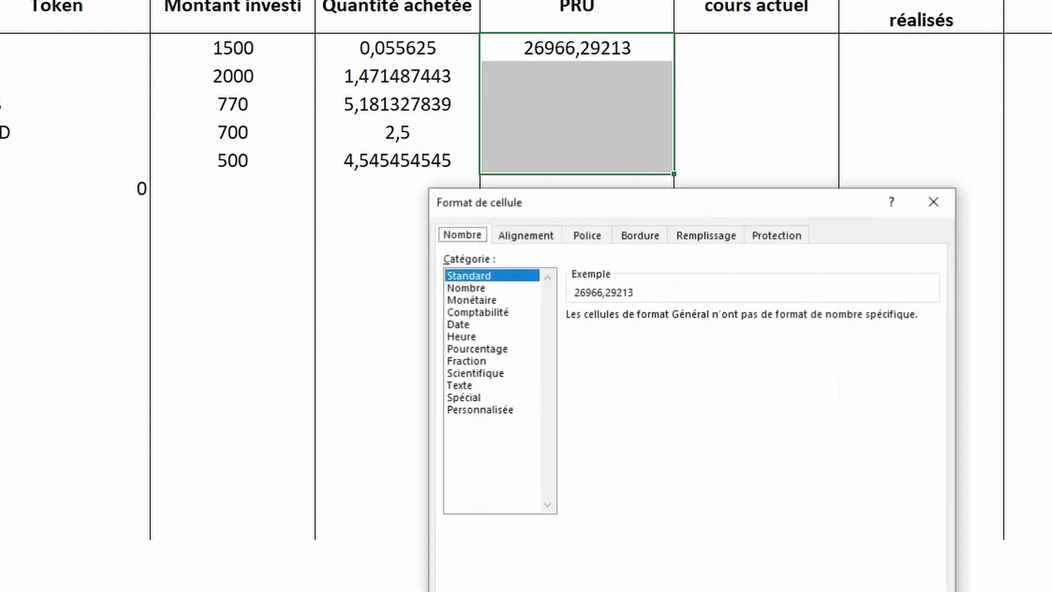
left_click(460, 289)
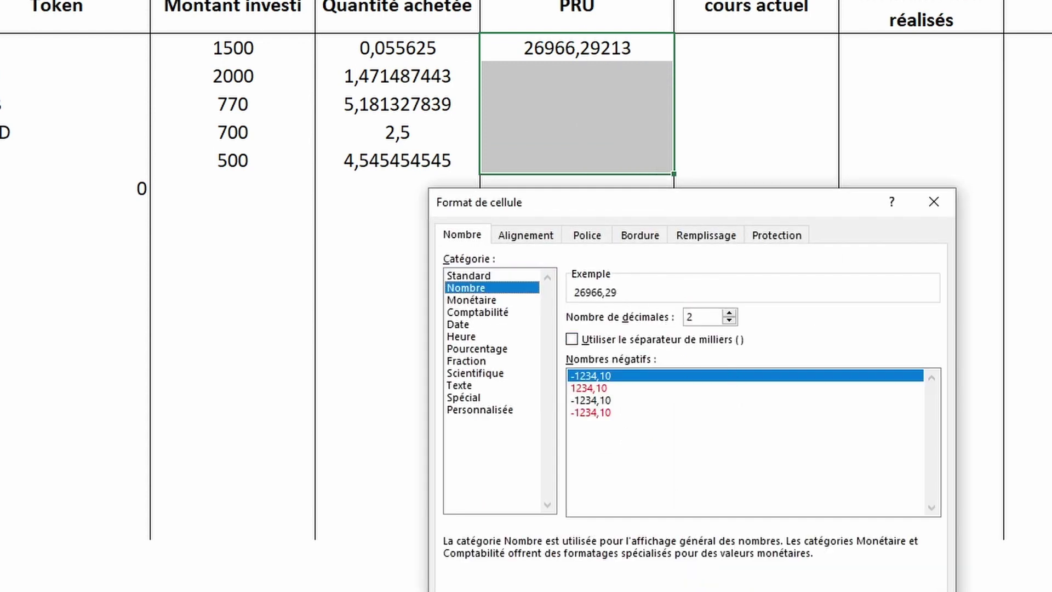
left_click(729, 319)
left_click(573, 341)
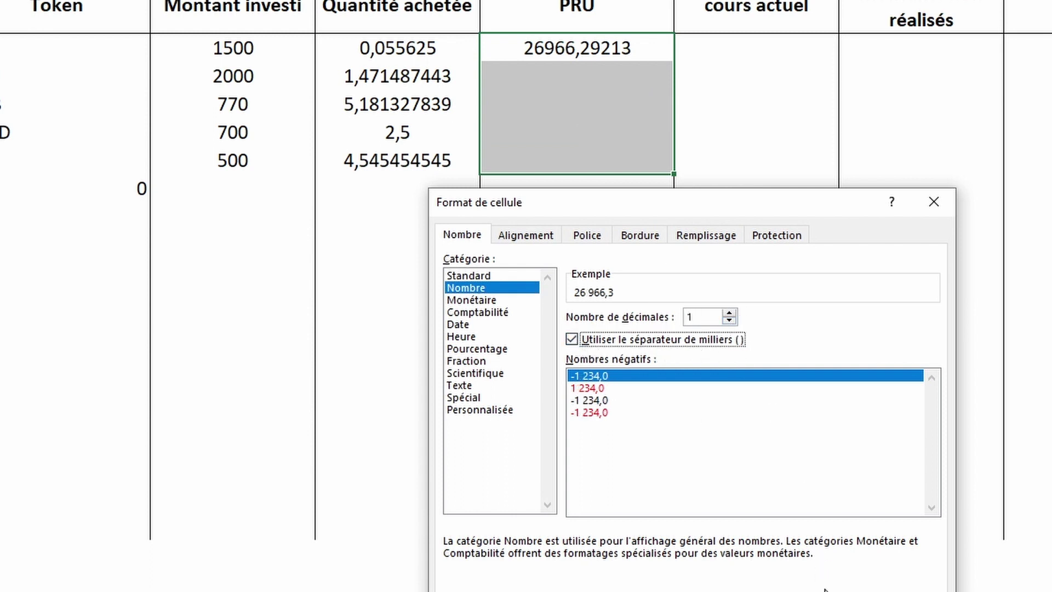
key("Return")
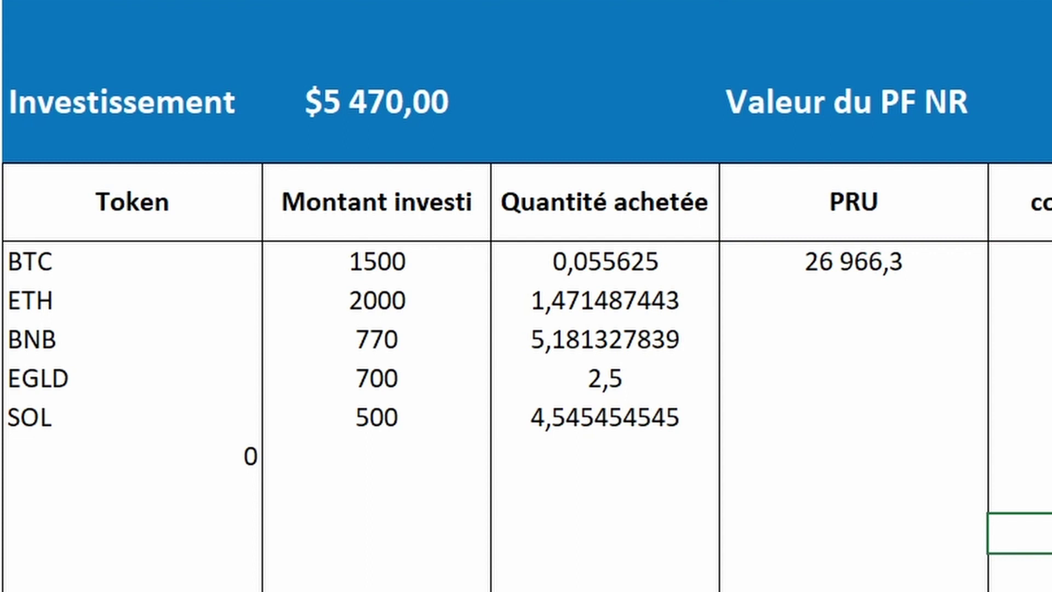
left_click(1025, 335)
left_click(819, 258)
left_click(24, 258)
key("ctrl+shift+Down")
left_click(850, 268)
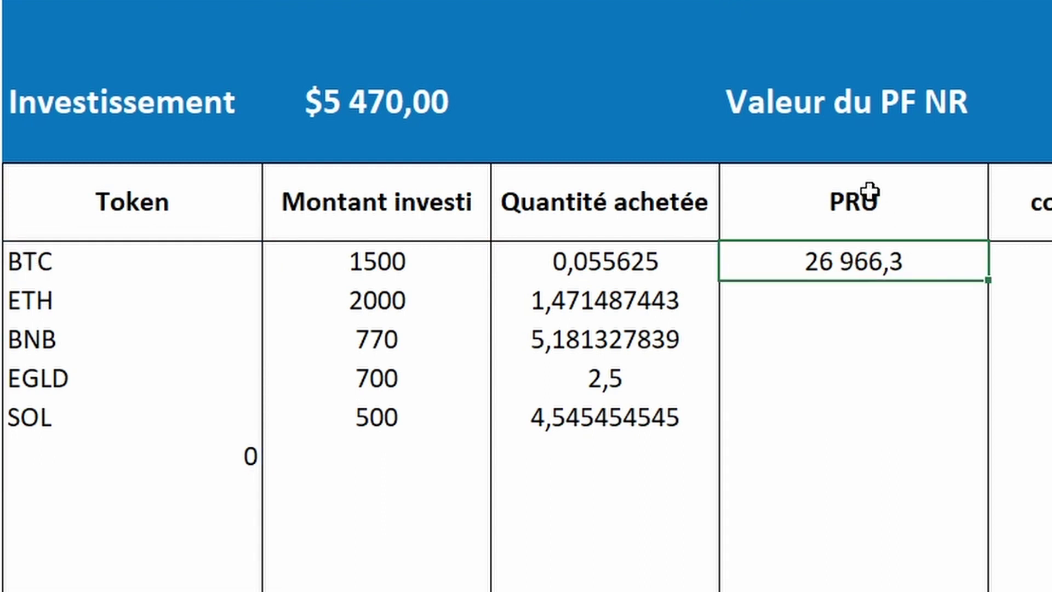
left_click(849, 533)
left_click(849, 309)
left_click(849, 261)
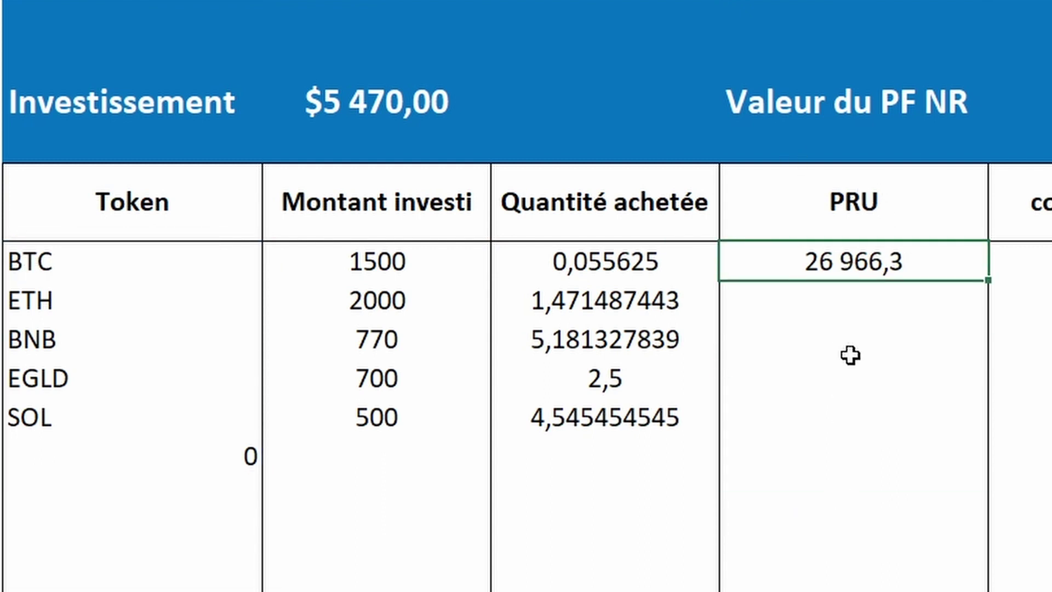
left_click(882, 295)
Copy the BTC PRU formula down the column to the SOL row
left_click(964, 271)
left_click_drag(984, 280, 984, 437)
left_click(958, 174)
left_click_drag(846, 263, 849, 418)
left_click(1019, 416)
left_click_drag(59, 274, 47, 419)
left_click_drag(849, 261, 844, 419)
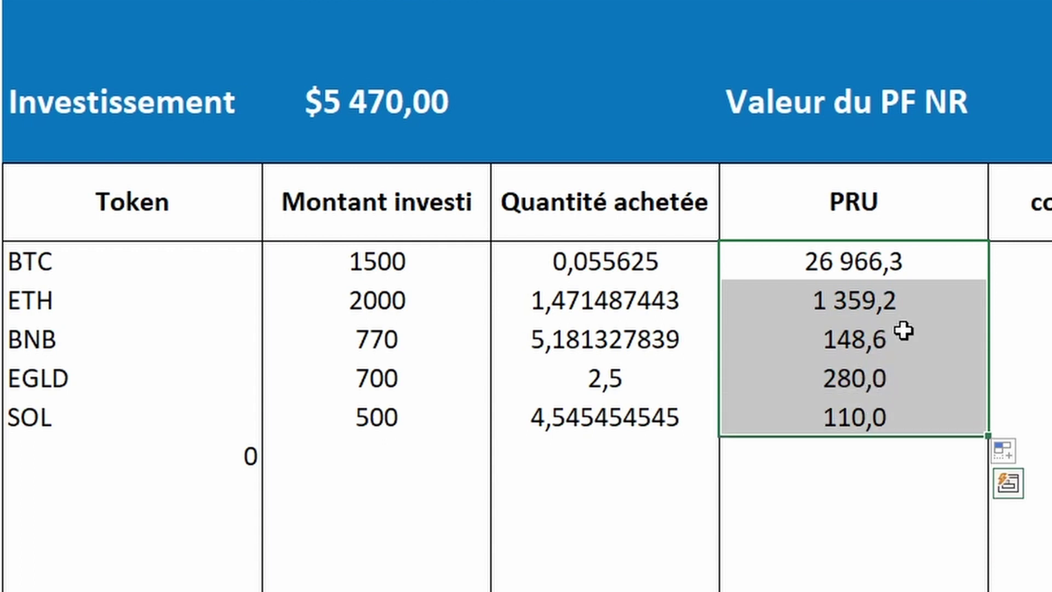
left_click(1051, 538)
left_click(1051, 265)
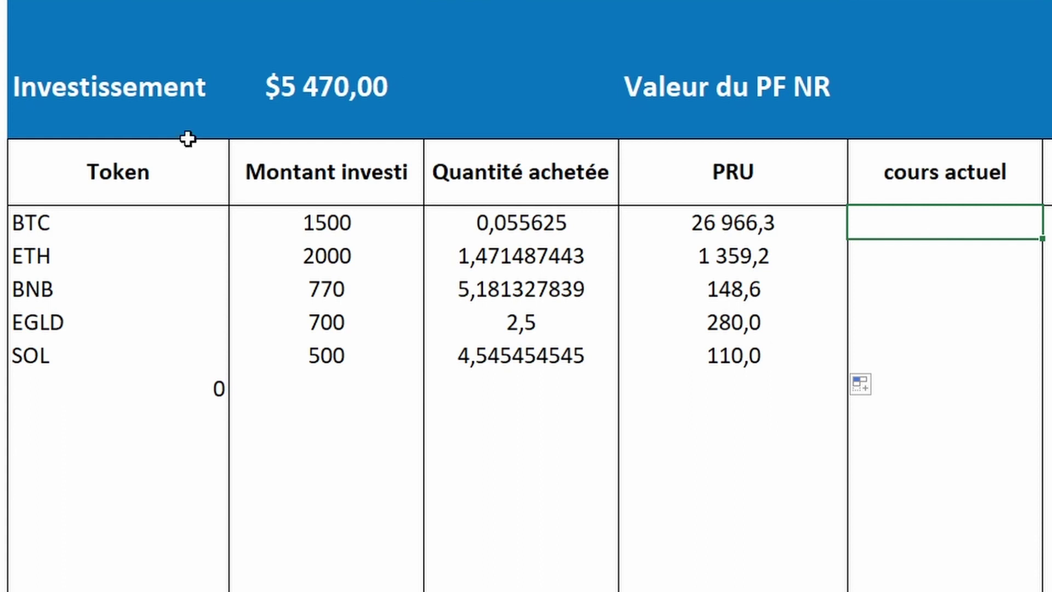
left_click_drag(38, 228, 45, 346)
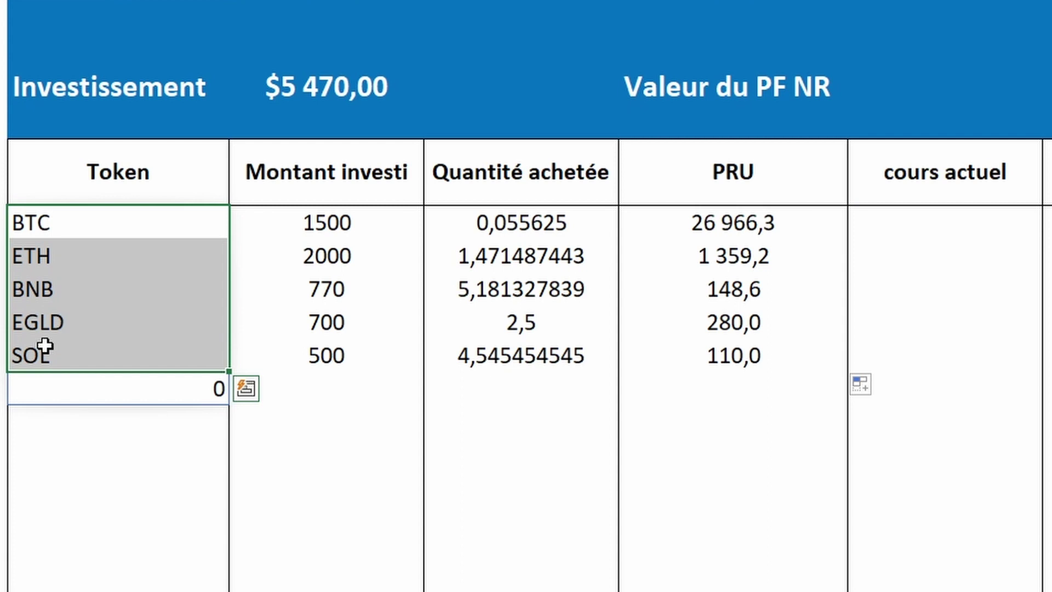
left_click_drag(967, 228, 949, 356)
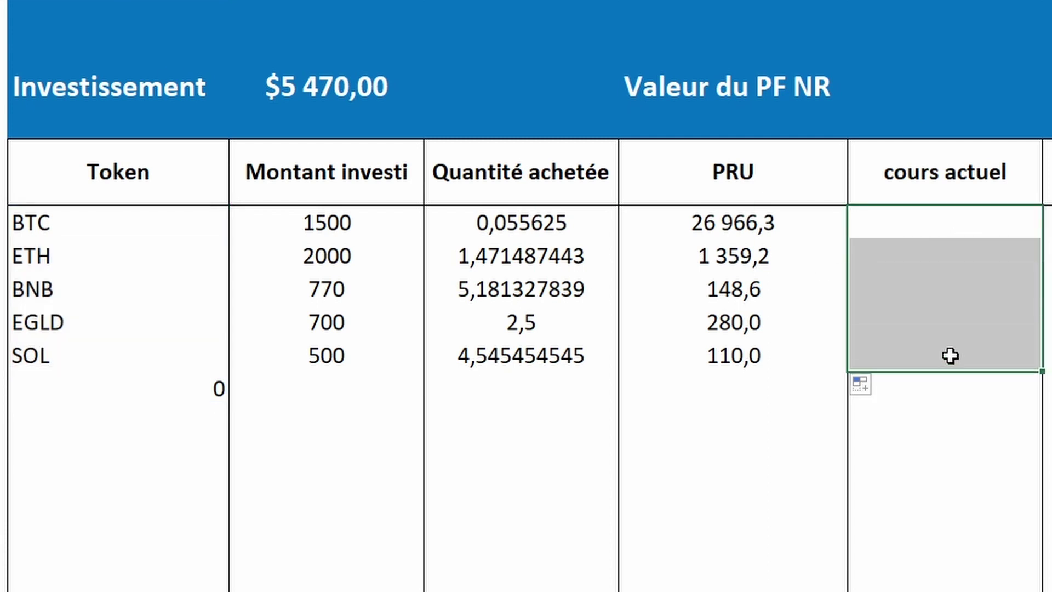
left_click(991, 408)
key("Return")
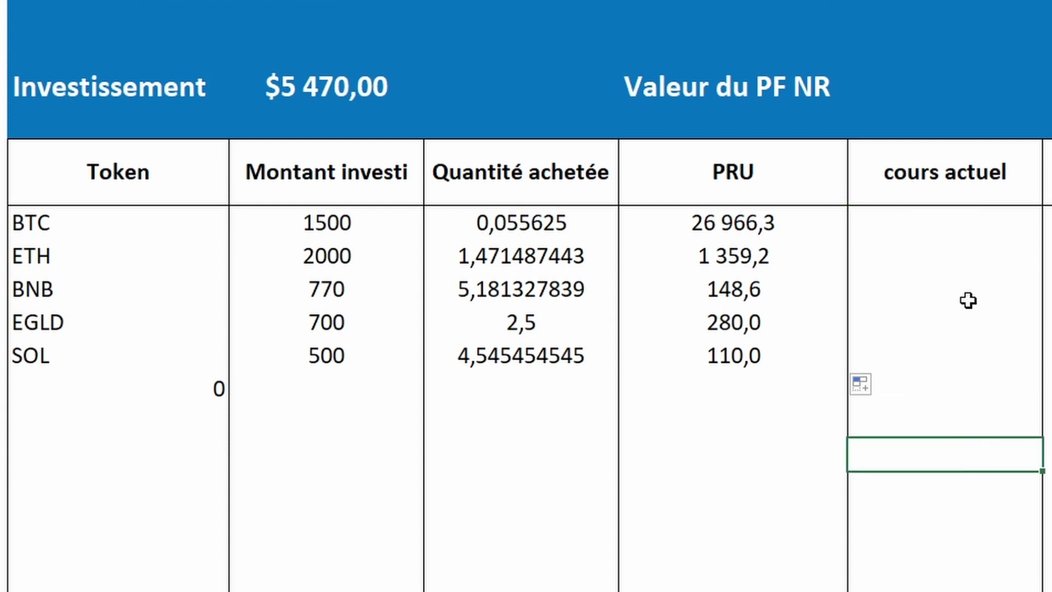
left_click_drag(950, 212, 942, 389)
left_click(936, 219)
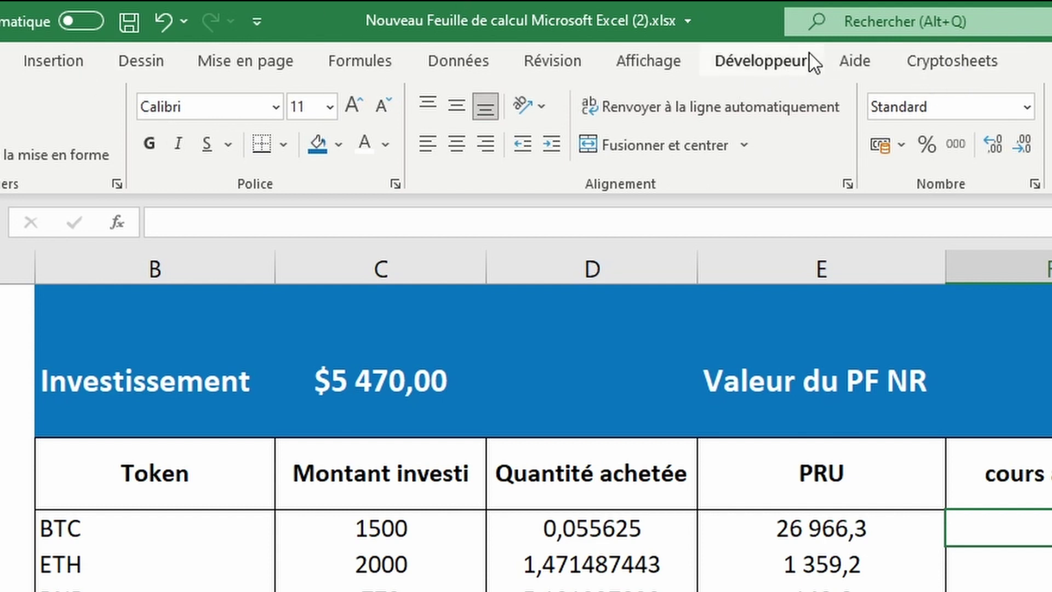
Search the Office add-ins store for "crytosheet"
left_click(67, 72)
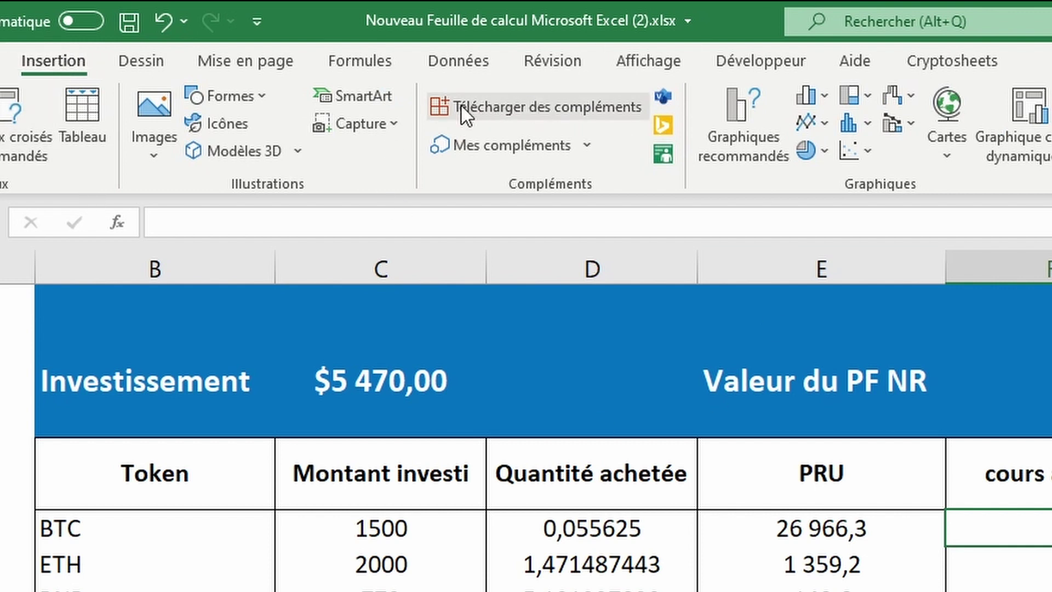
left_click(583, 103)
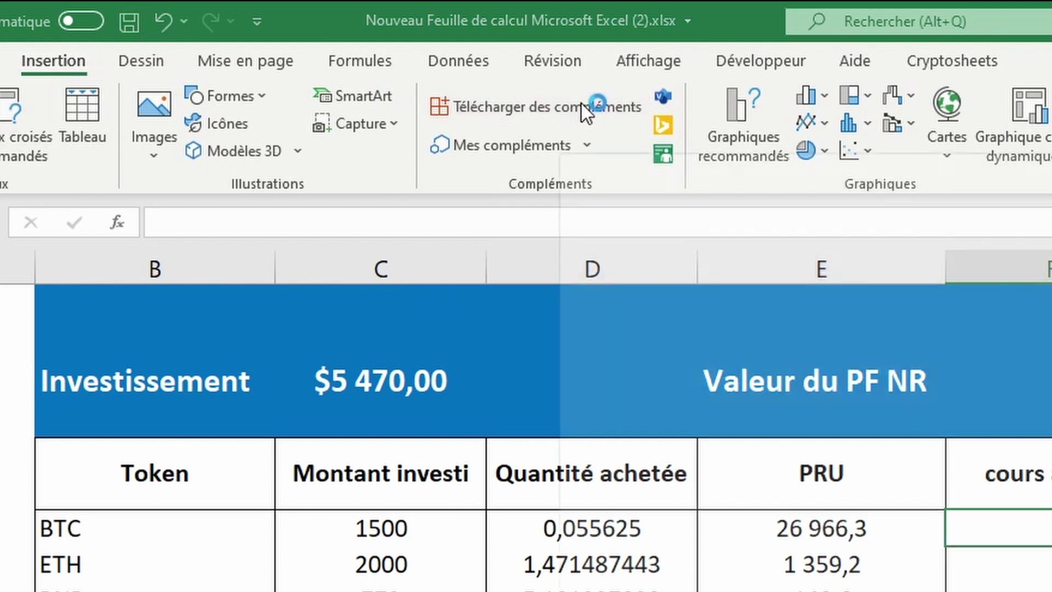
type("crytosheet")
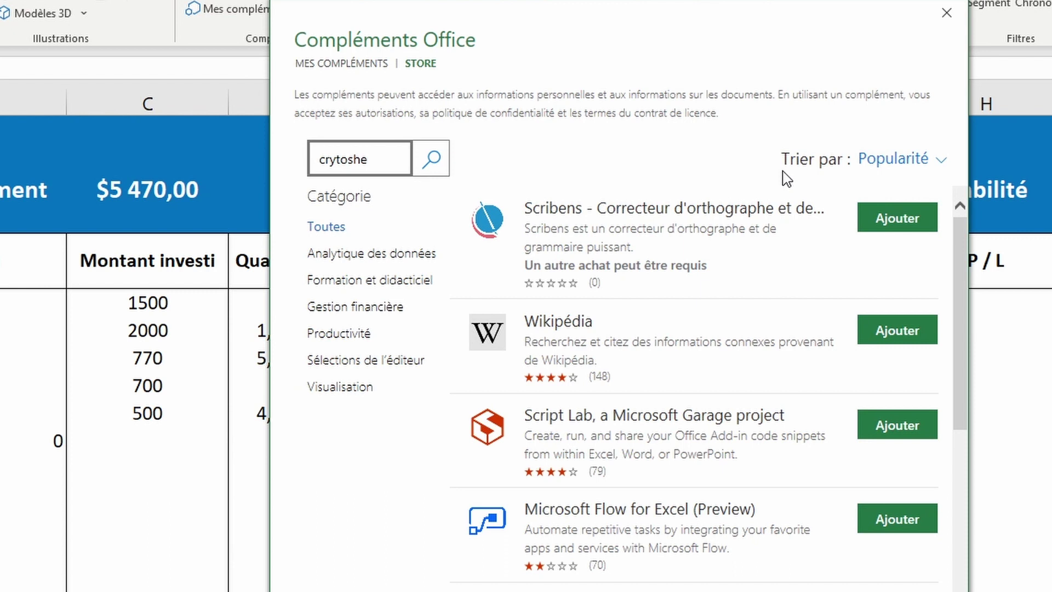
left_click(431, 159)
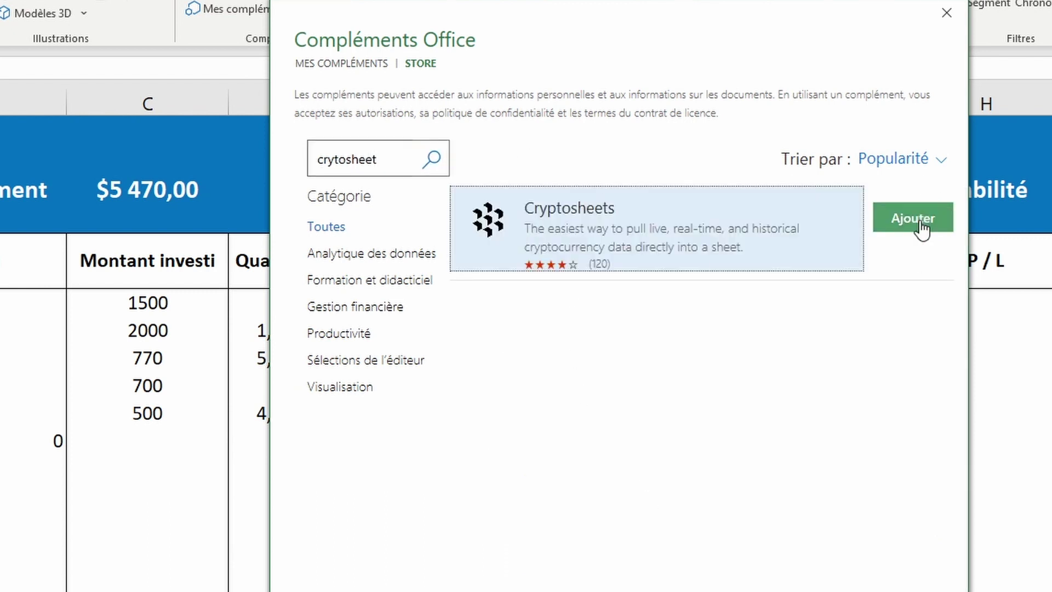
Start adding Cryptosheets and accept its terms and conditions, then close the store without continuing the installation
left_click(922, 229)
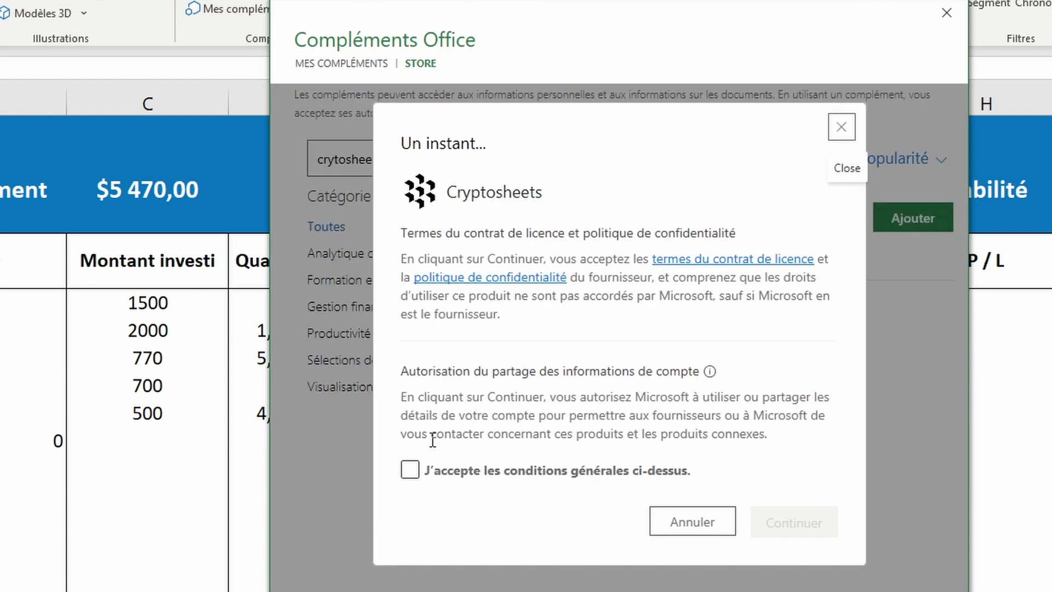
left_click(410, 470)
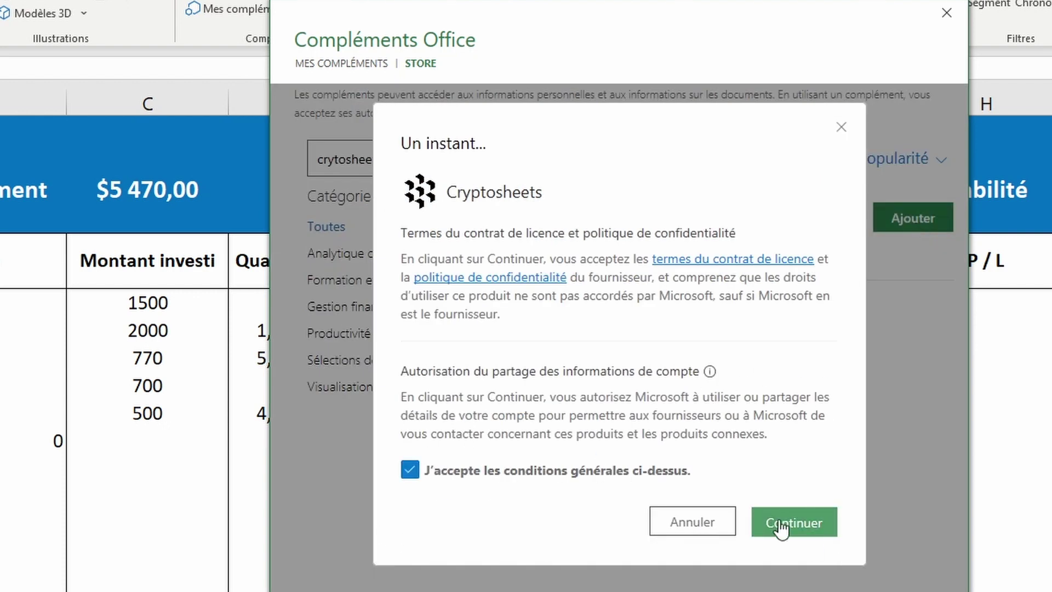
left_click(841, 127)
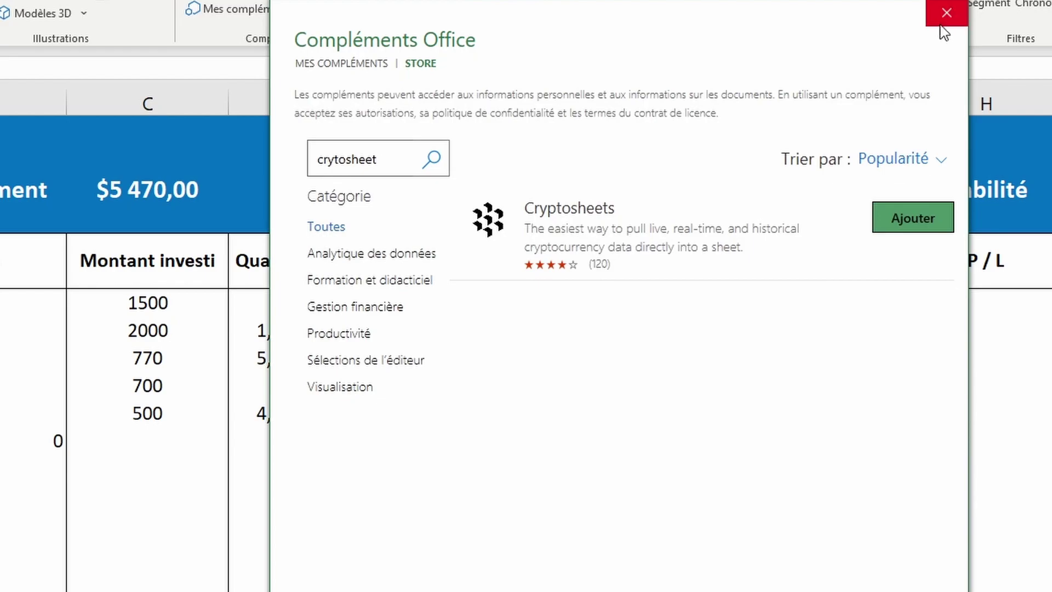
left_click(946, 12)
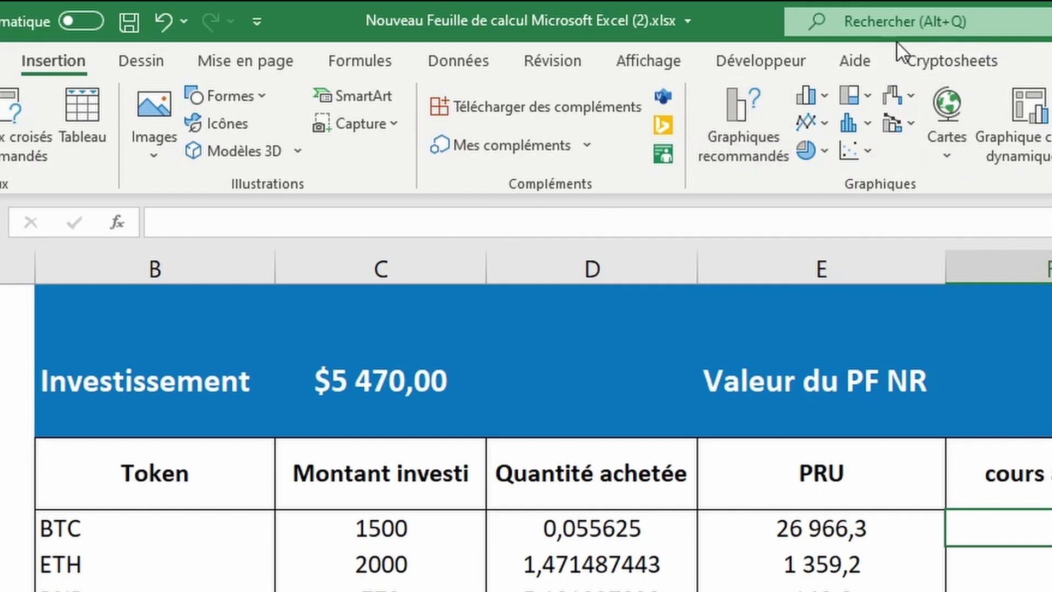
Show the commands of the Cryptosheets add-in
left_click(956, 63)
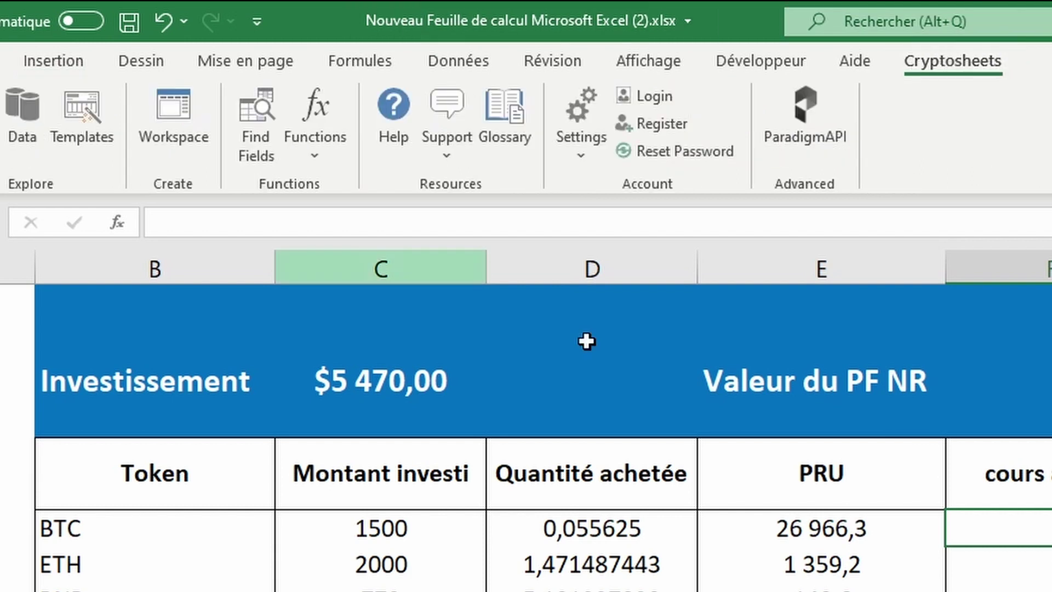